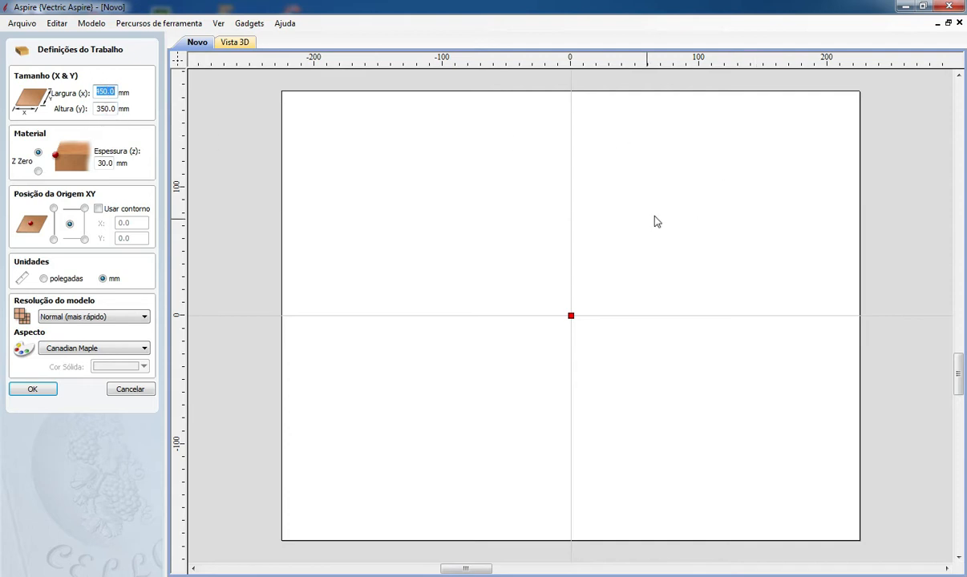
# Set the job size to 350 mm wide and 450 mm high
pyautogui.doubleClick(104, 162)
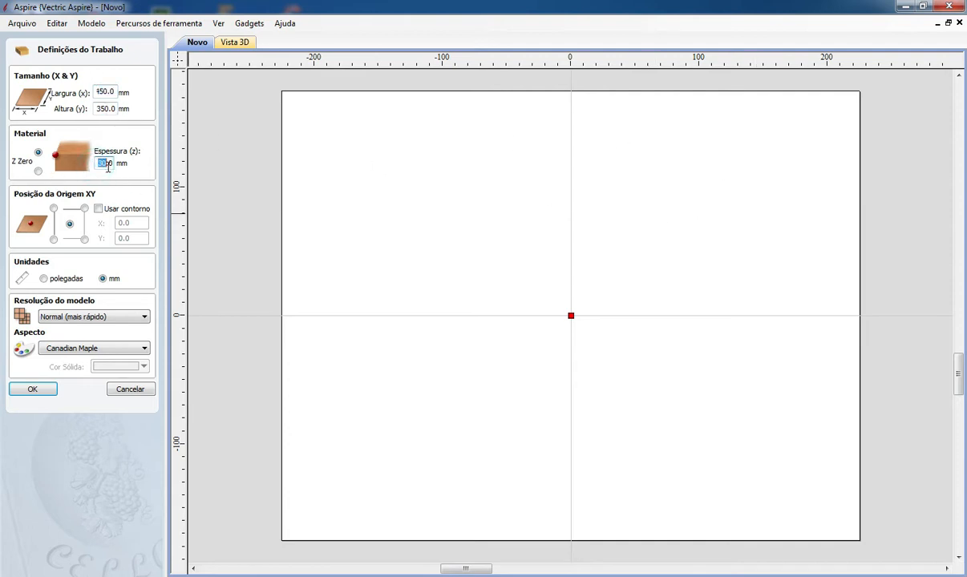
pyautogui.doubleClick(97, 90)
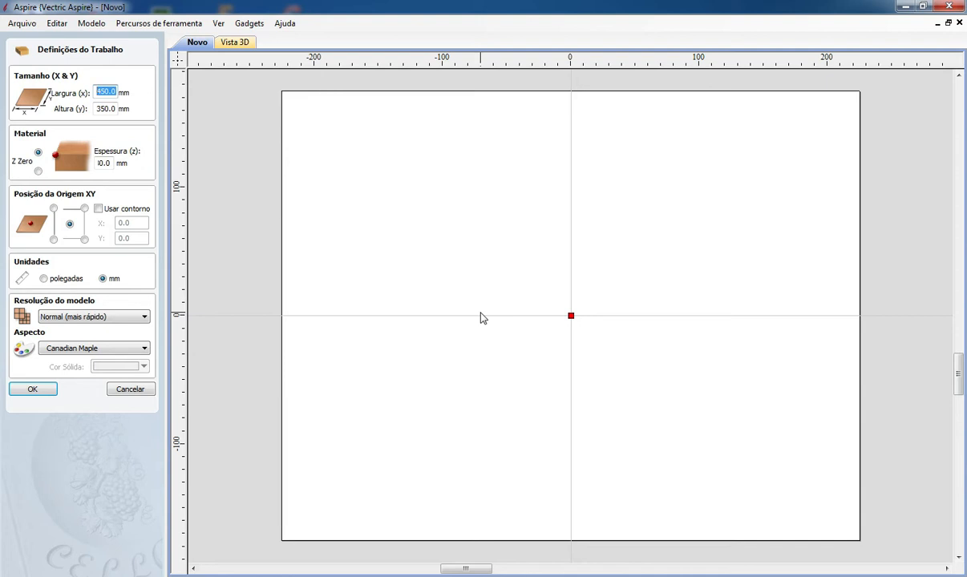
pyautogui.write('350')
pyautogui.doubleClick(118, 109)
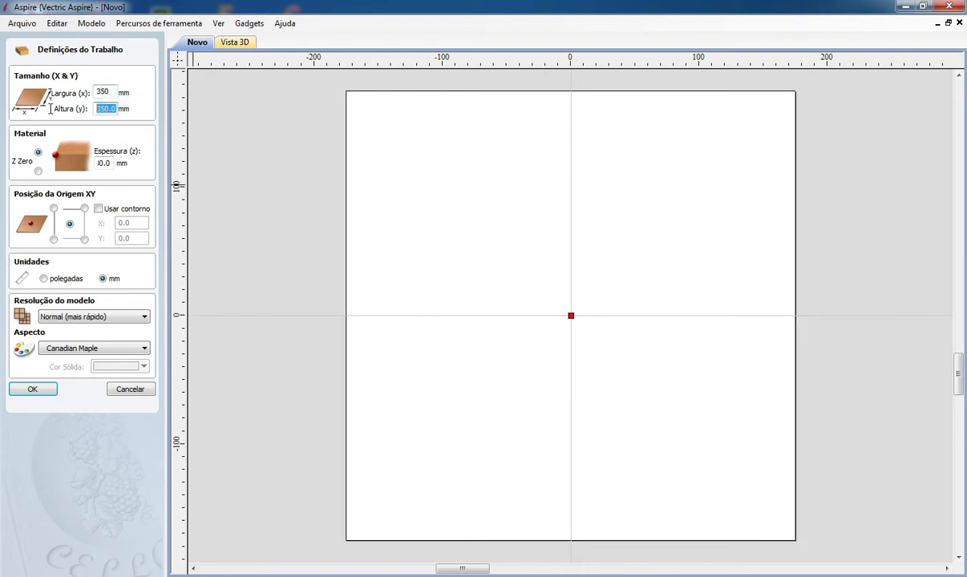
pyautogui.write('450')
pyautogui.doubleClick(106, 162)
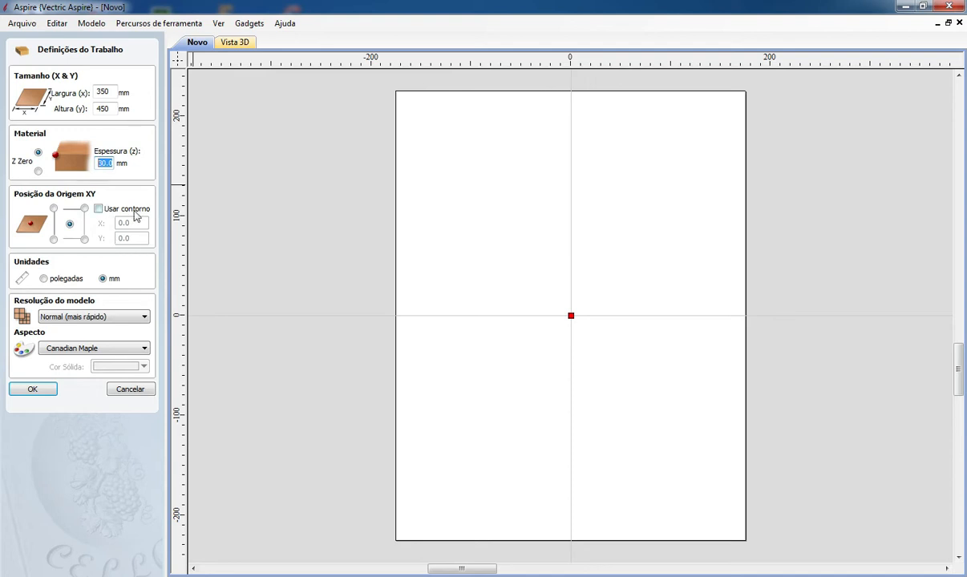
# Set the model resolution to Alta (3x mais Lento) and accept the job setup
pyautogui.click(94, 318)
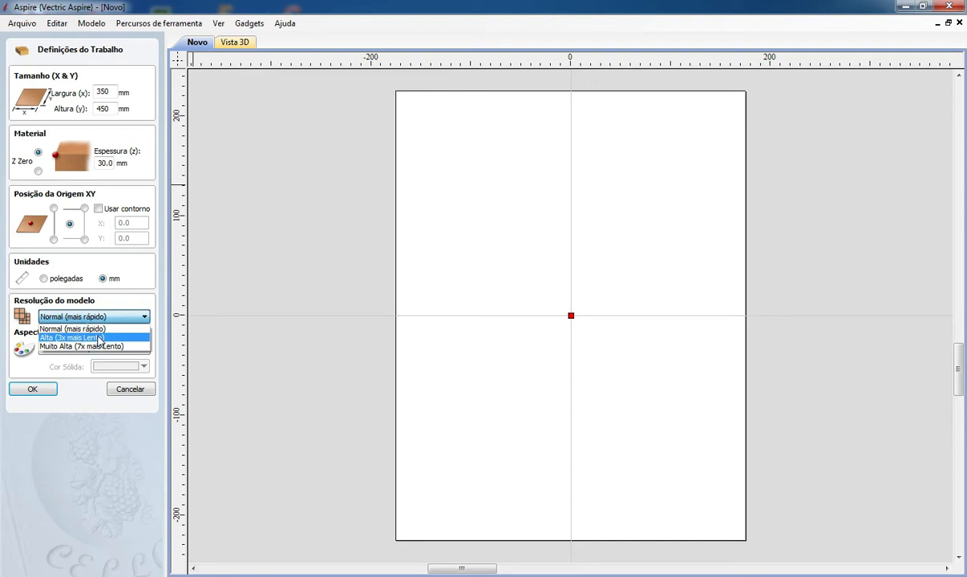
pyautogui.click(100, 339)
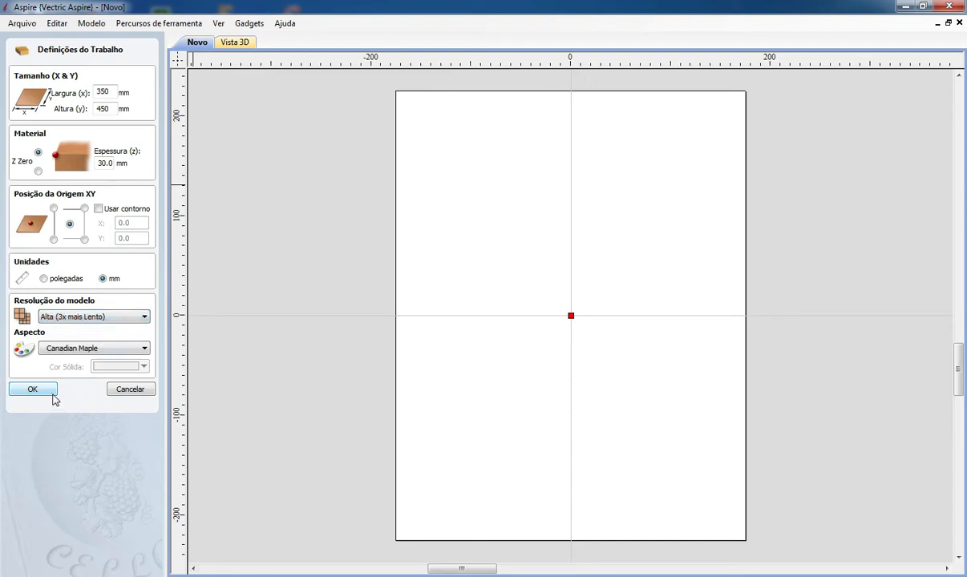
pyautogui.click(49, 393)
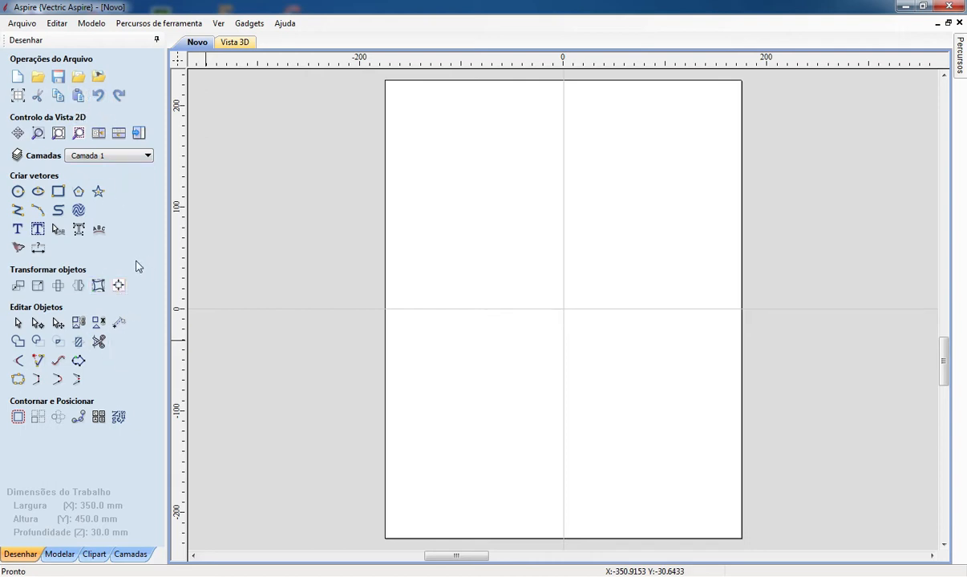
# Draw a straight-cornered rectangle about 297 mm wide and 386 mm high inside the job area
pyautogui.click(58, 192)
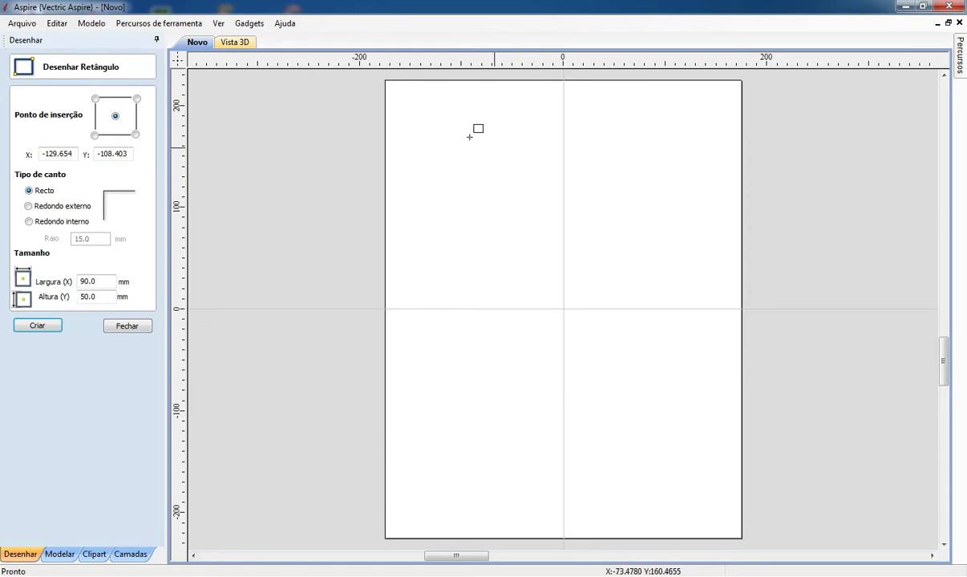
pyautogui.click(410, 102)
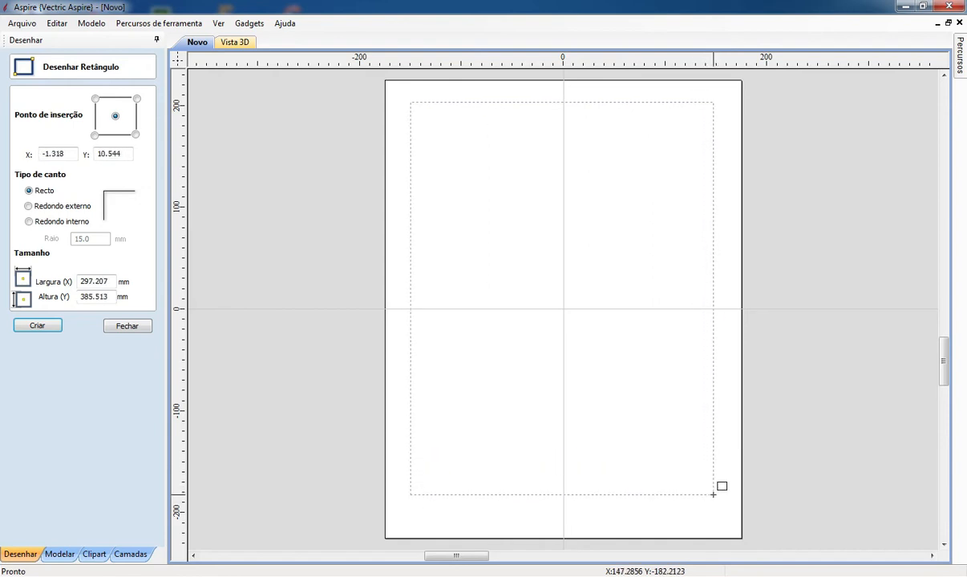
pyautogui.click(713, 494)
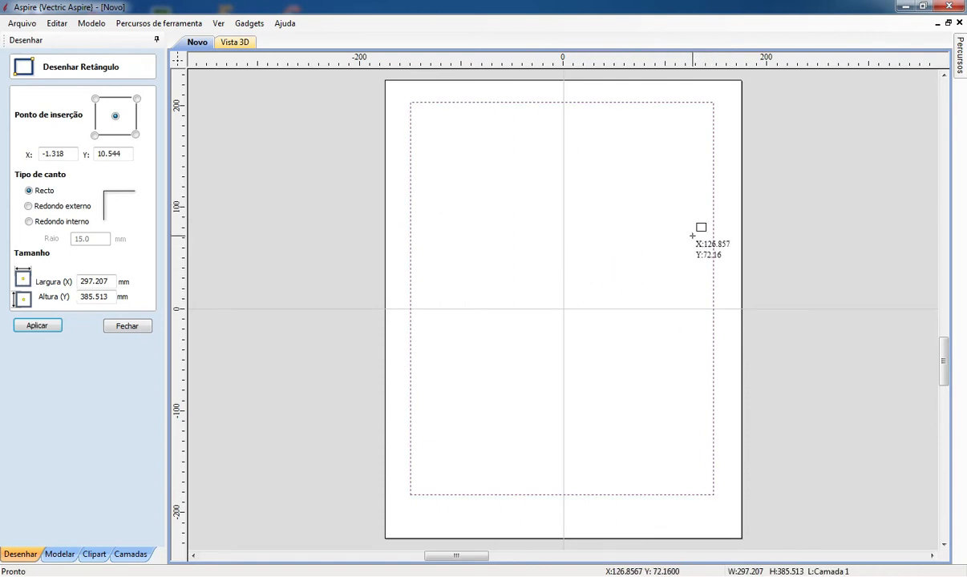
# Resize the rectangle to 270 mm by 400 mm and give it externally rounded corners with a 15 mm radius
pyautogui.doubleClick(115, 281)
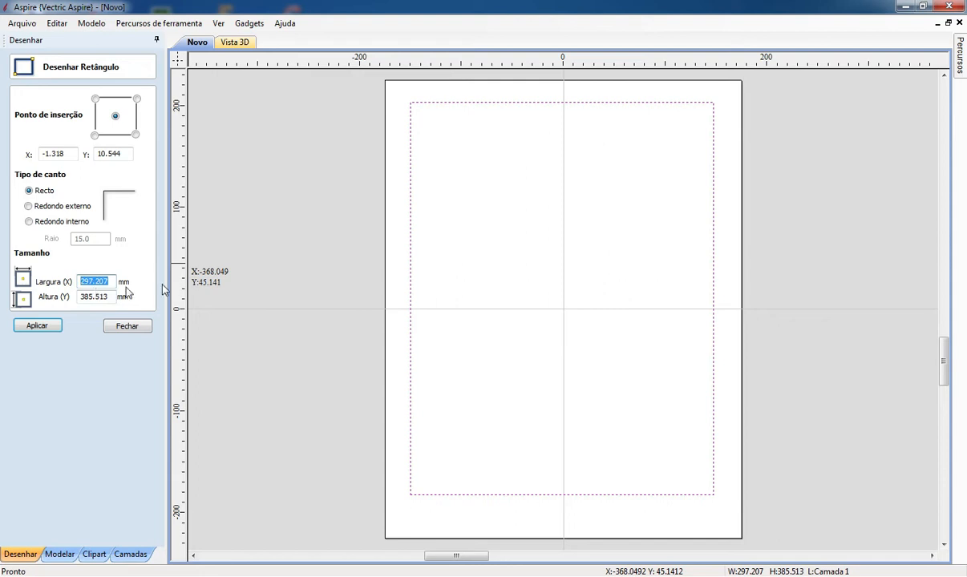
pyautogui.write('270')
pyautogui.press('Tab')
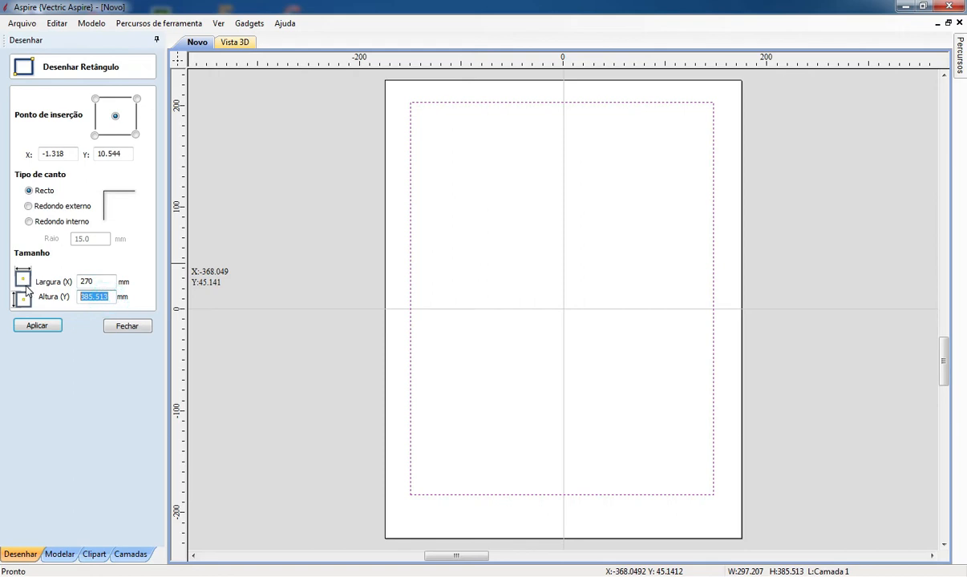
pyautogui.write('400')
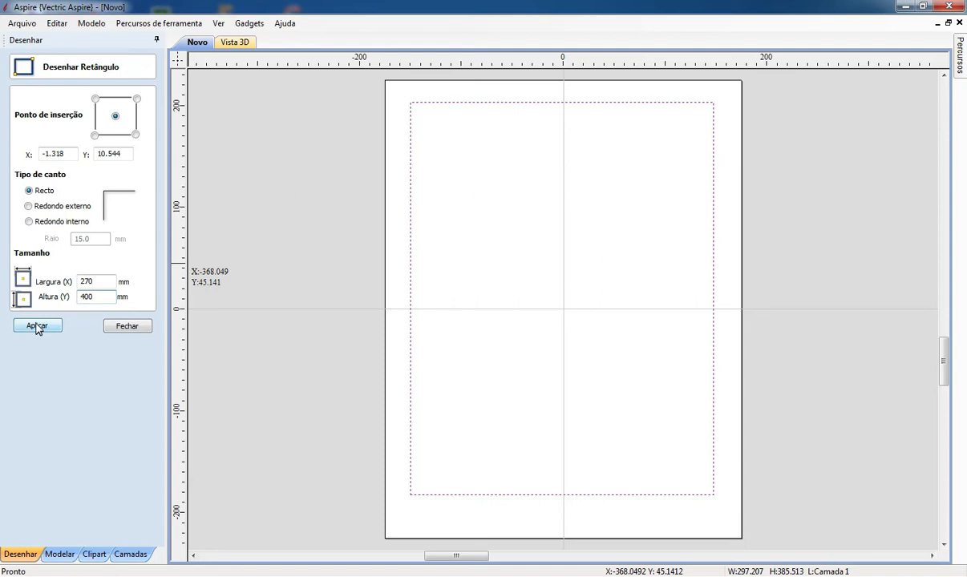
pyautogui.click(68, 208)
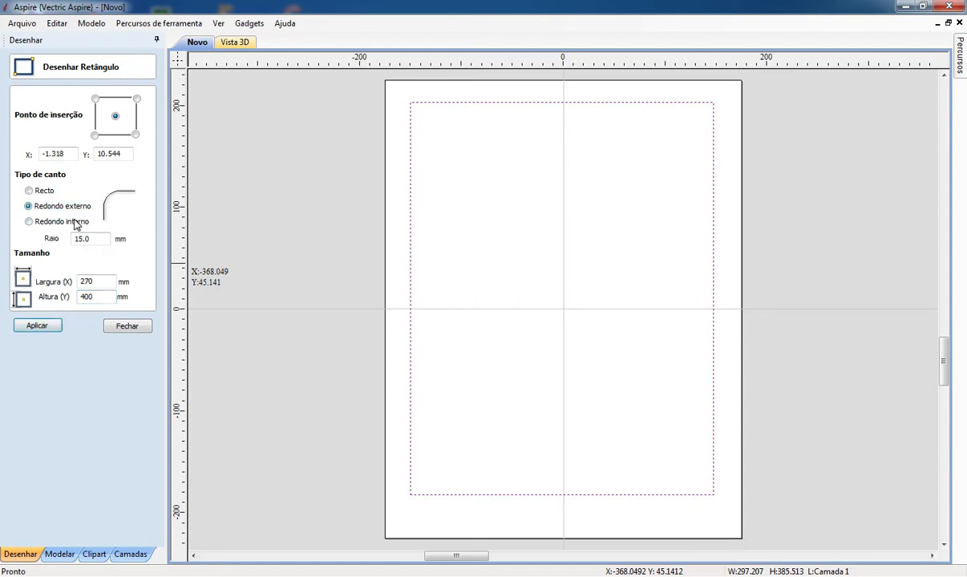
pyautogui.click(94, 238)
pyautogui.click(36, 326)
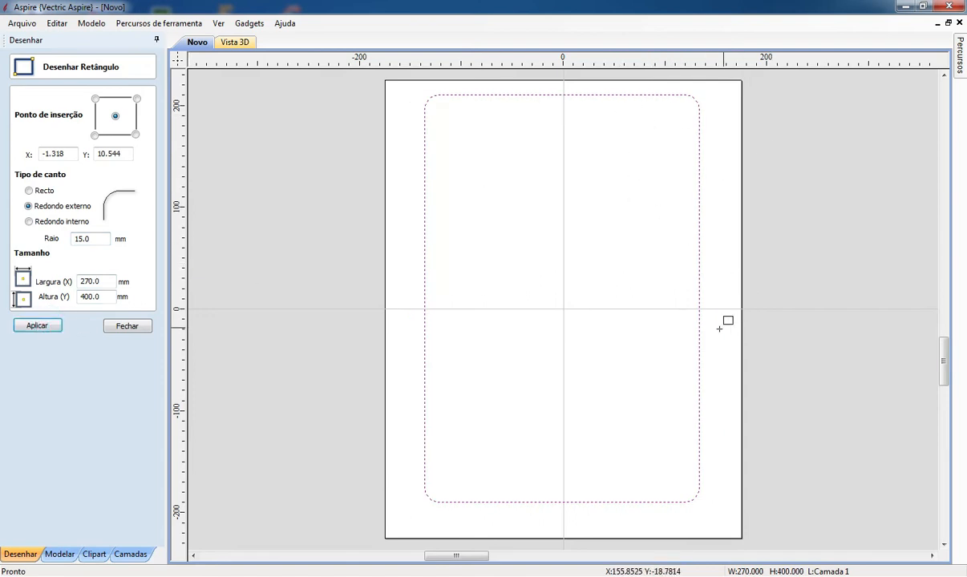
pyautogui.click(129, 326)
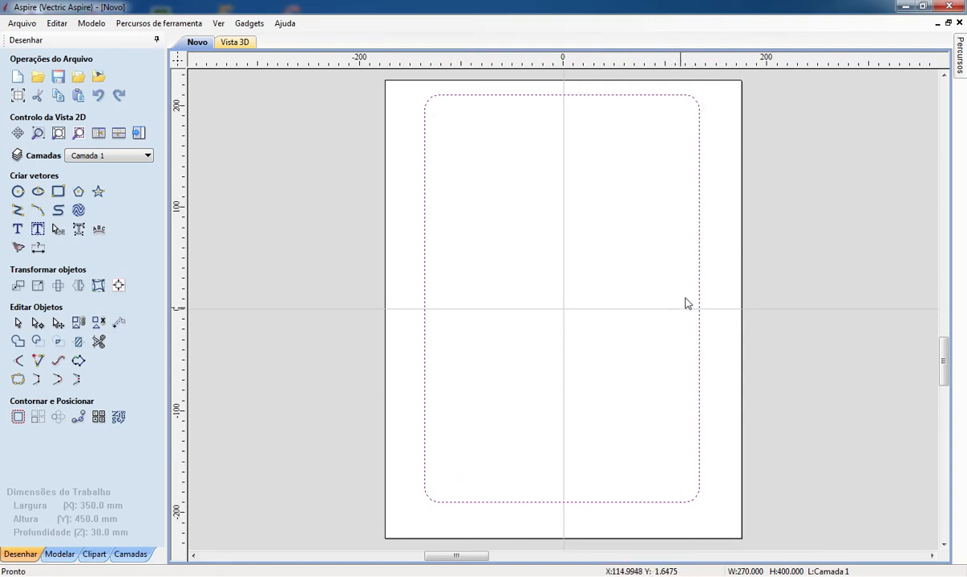
# Move the rounded rectangle so its centre point lies on the job's XY origin
pyautogui.click(699, 272)
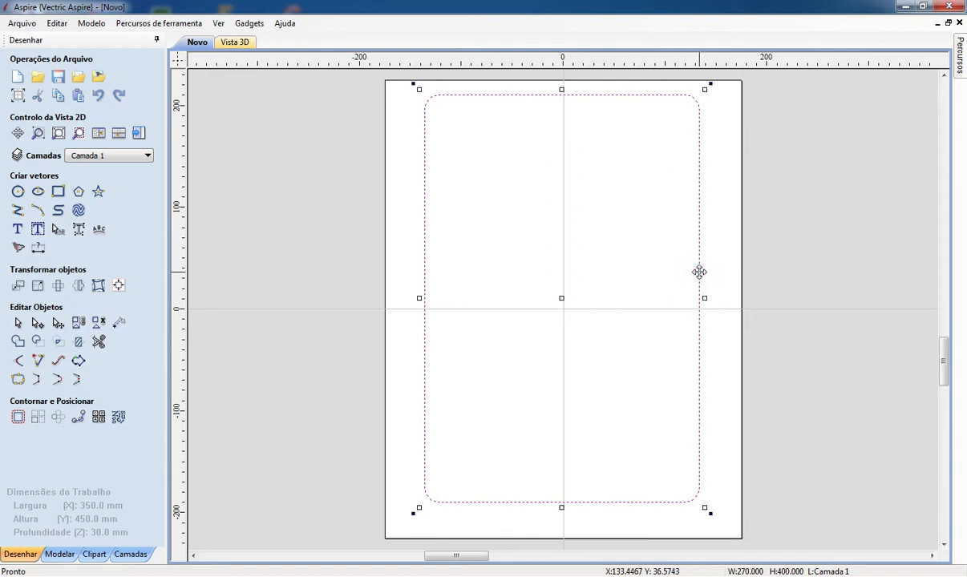
pyautogui.scroll(3, 558, 306)
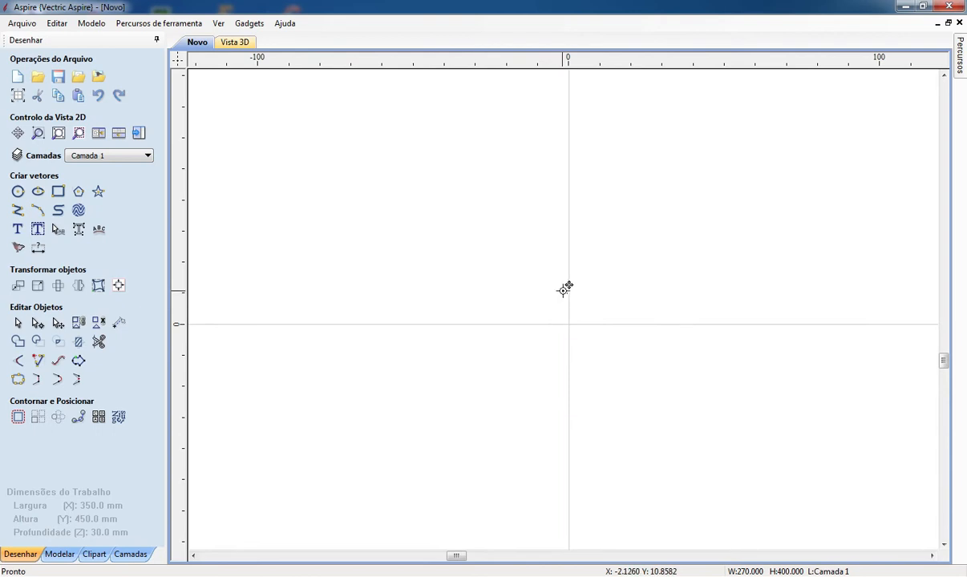
pyautogui.scroll(-3, 627, 317)
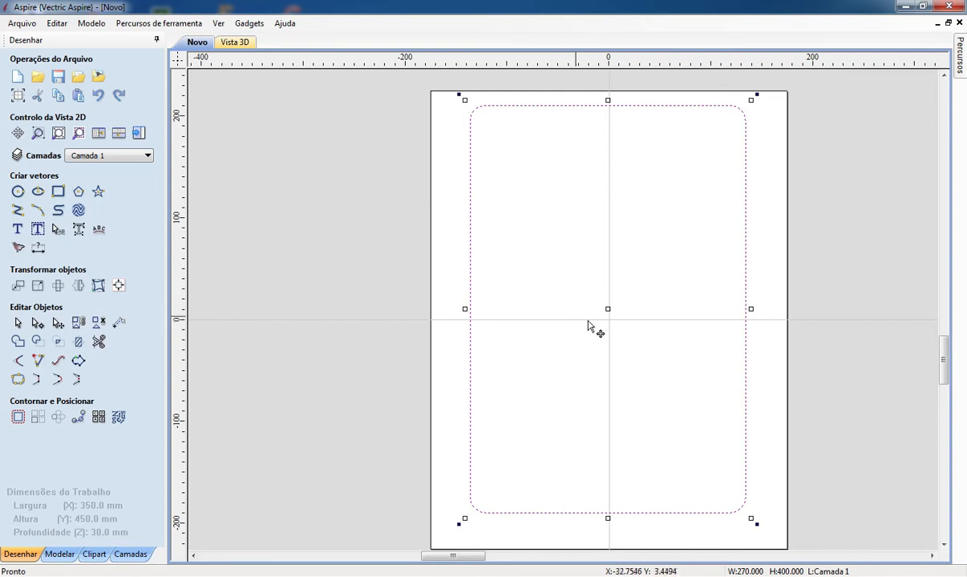
pyautogui.scroll(4, 618, 322)
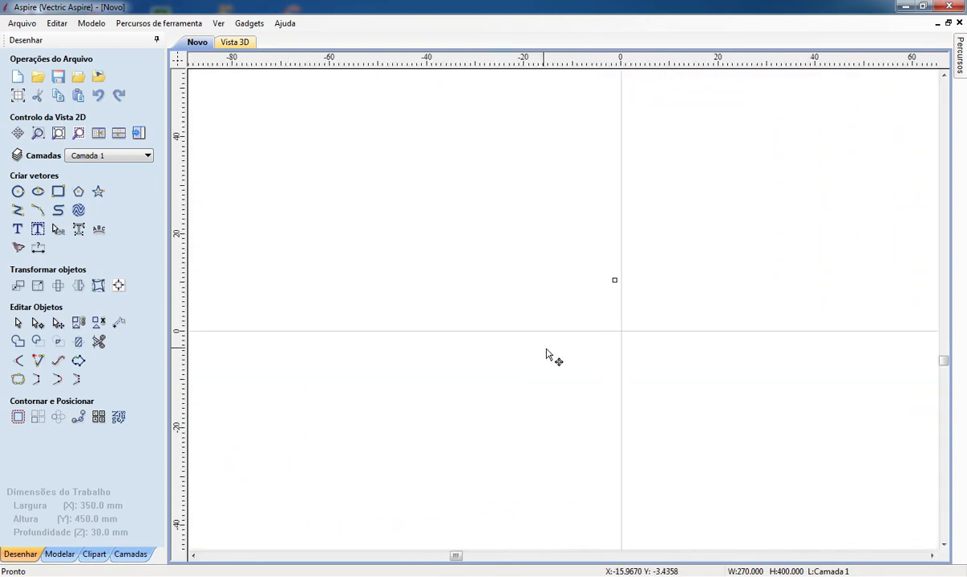
pyautogui.click(615, 279)
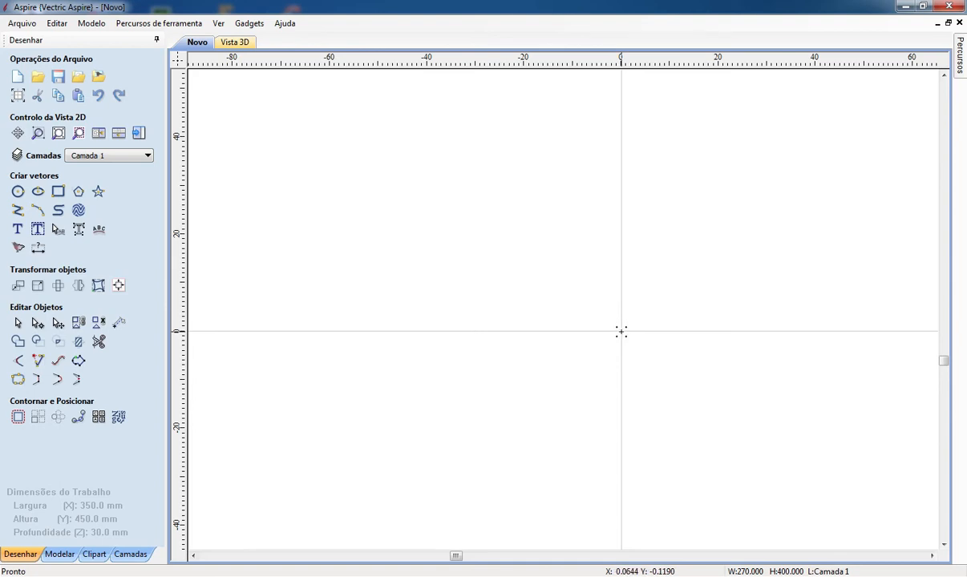
pyautogui.scroll(-5, 606, 352)
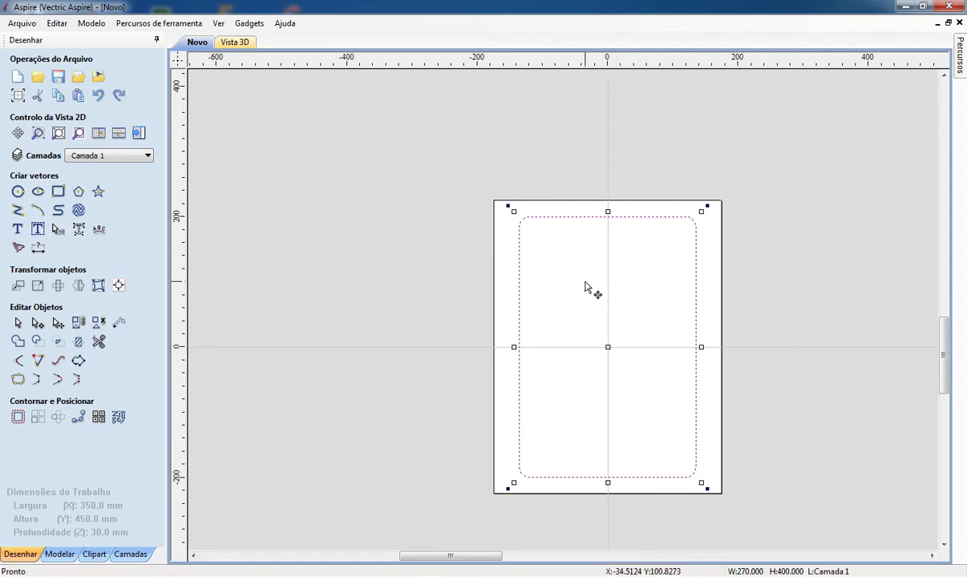
pyautogui.scroll(2, 594, 339)
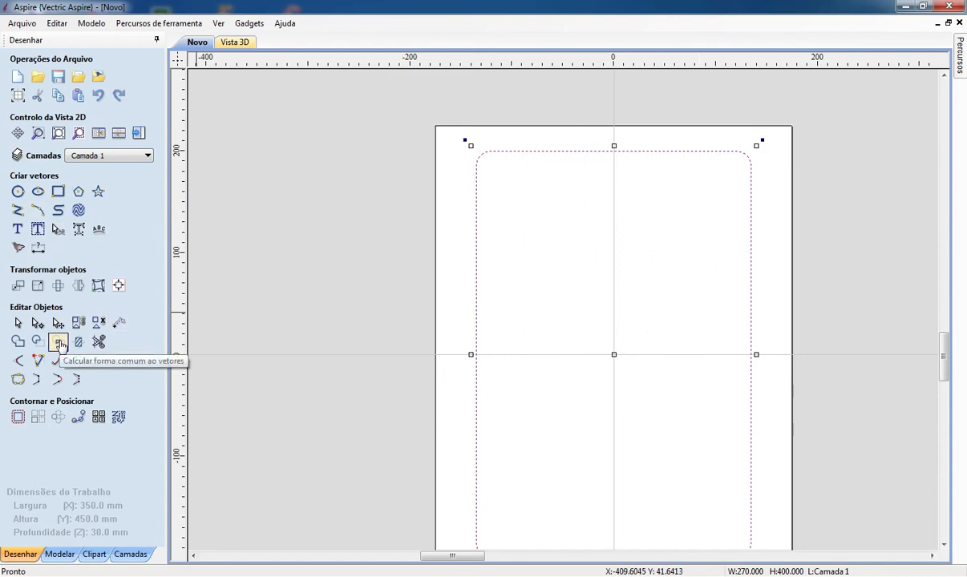
# Reselect the rounded rectangle and keep the toolpath operations permanently displayed beside the drawing
pyautogui.click(771, 192)
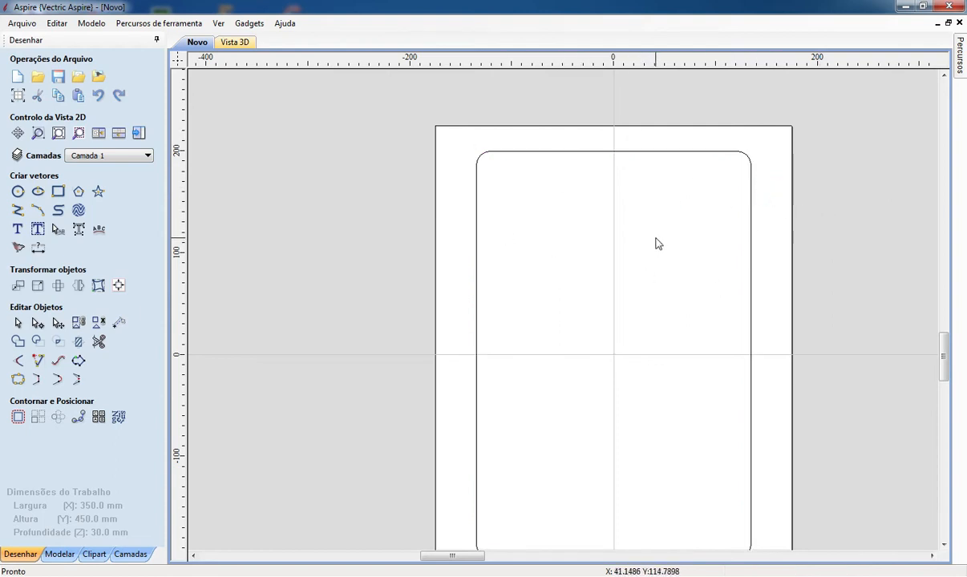
pyautogui.click(751, 162)
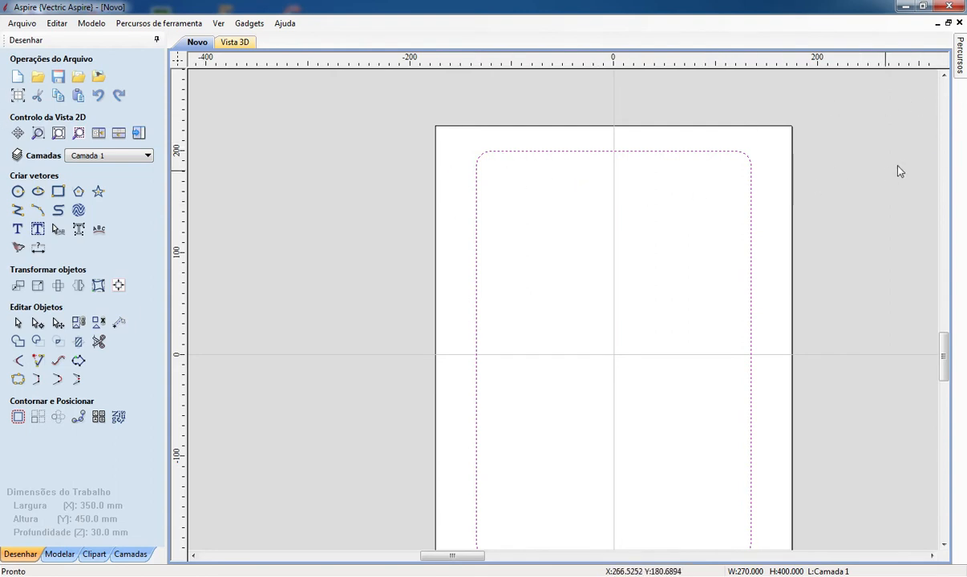
pyautogui.click(960, 56)
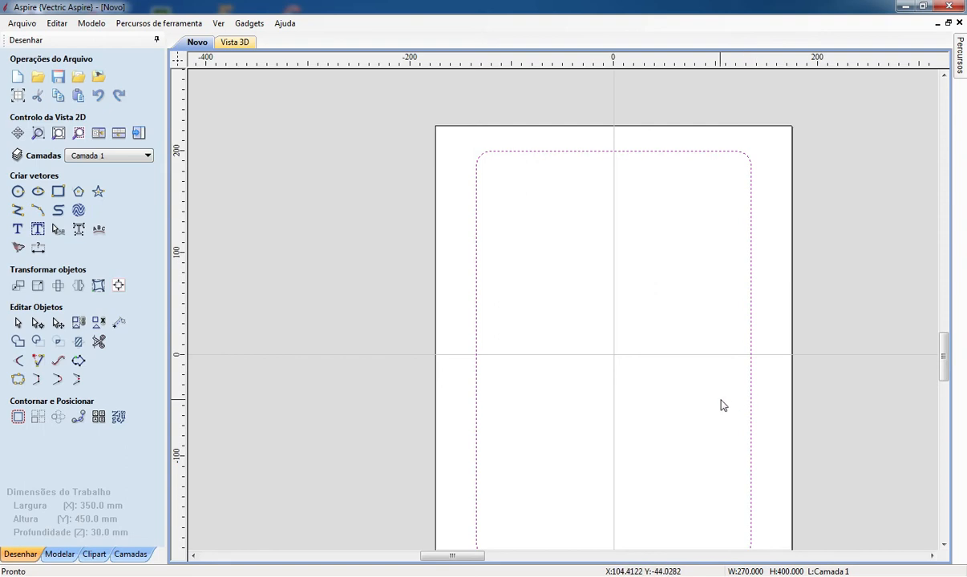
pyautogui.moveTo(963, 71)
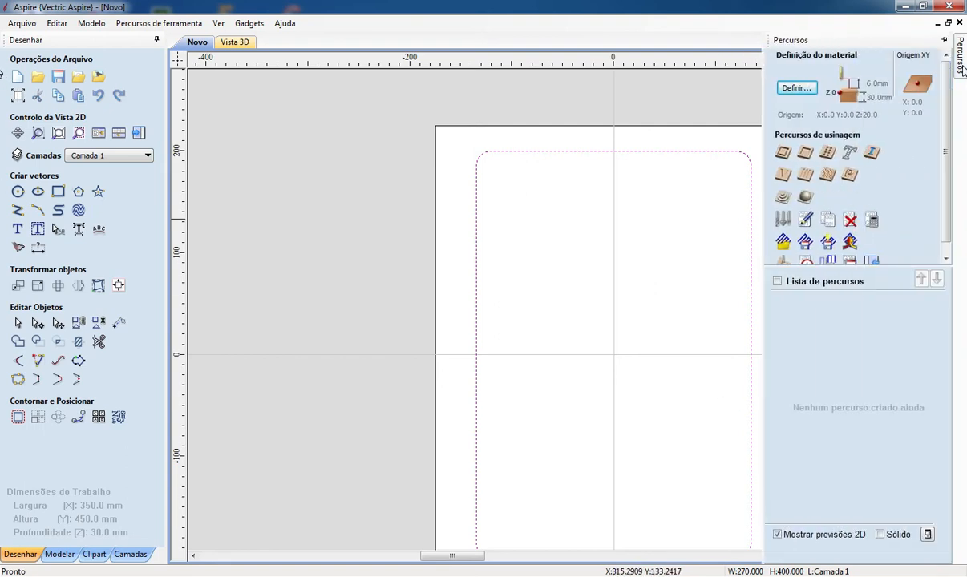
pyautogui.click(945, 40)
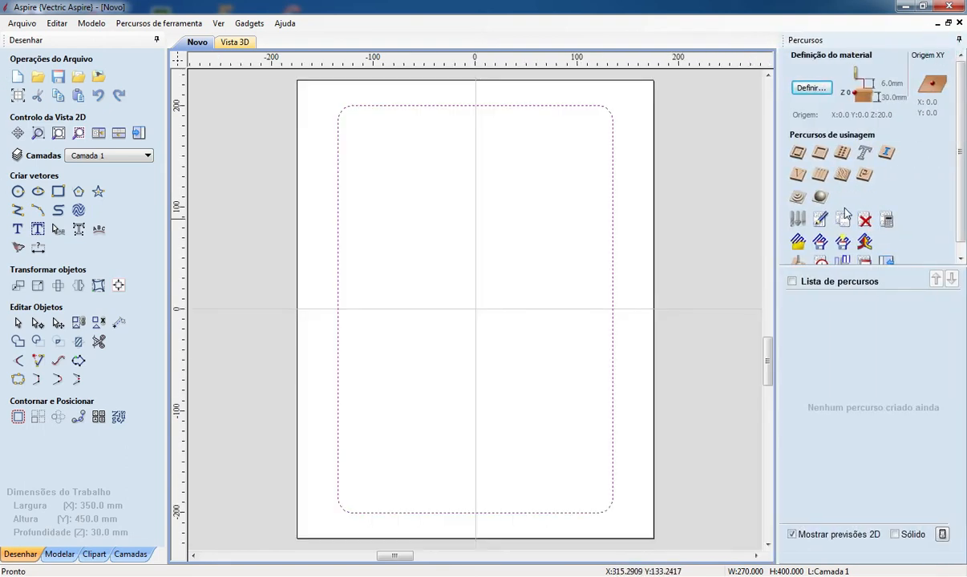
# Start a 2D profile toolpath for the rectangle with a 30 mm cut depth and the metric End Mill (6 mm)
pyautogui.click(799, 153)
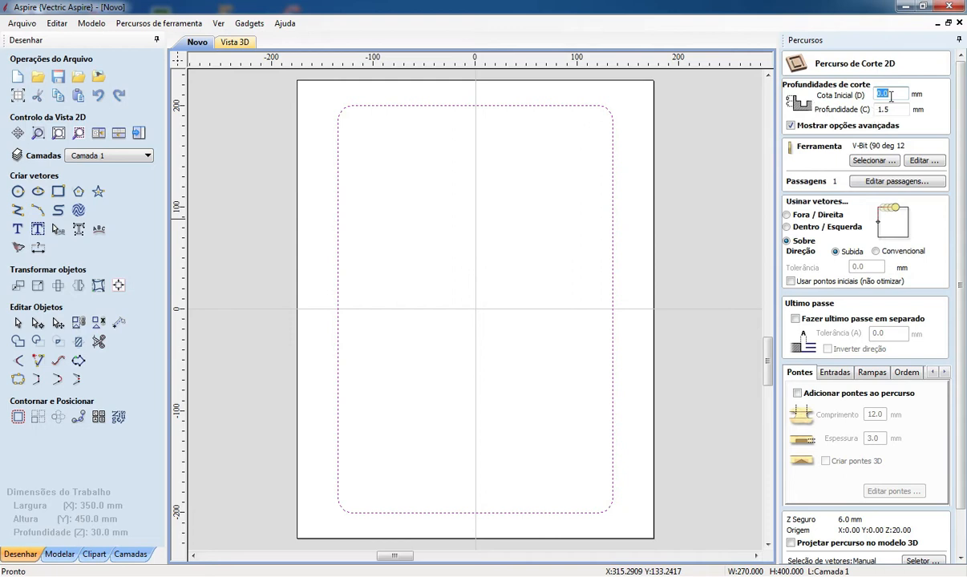
pyautogui.press('Tab')
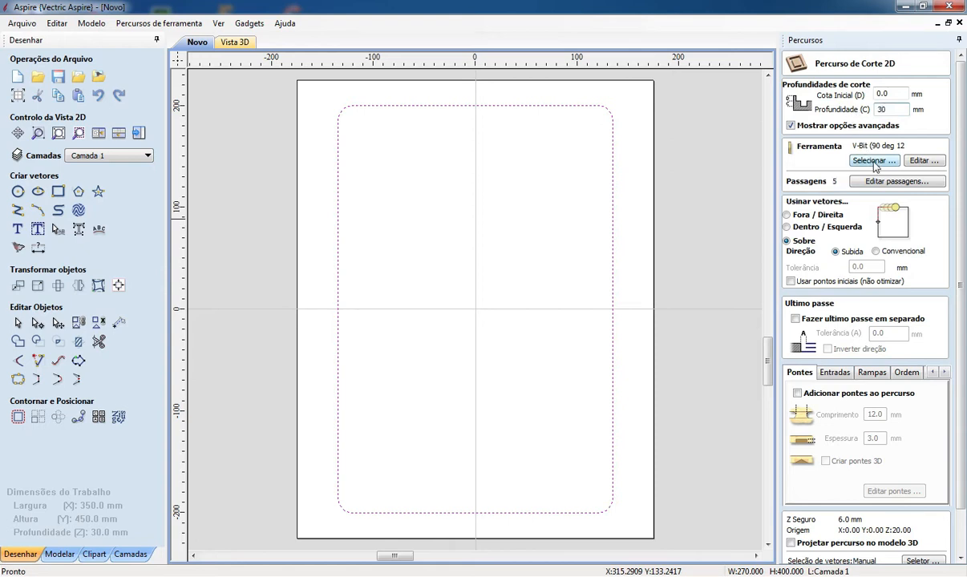
pyautogui.click(873, 161)
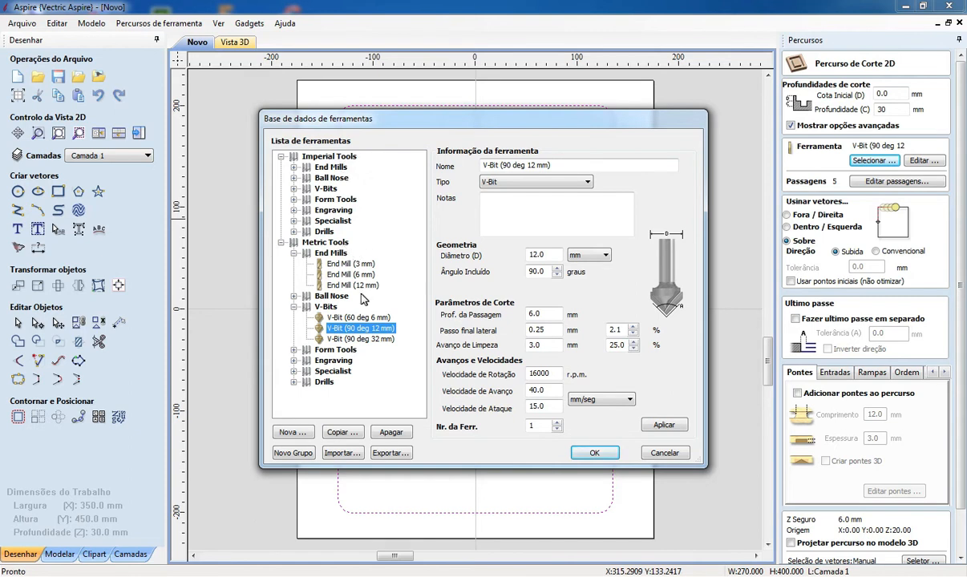
pyautogui.click(343, 274)
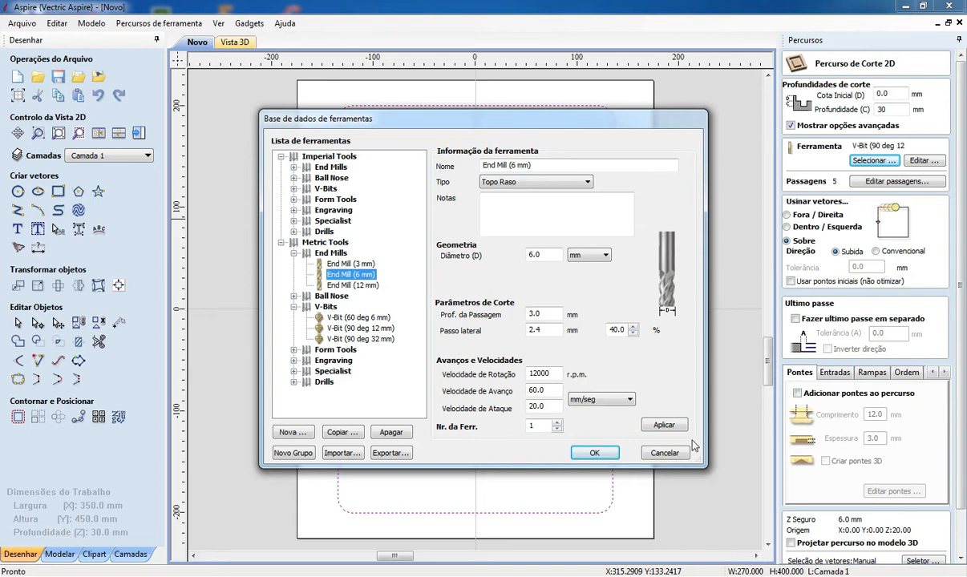
pyautogui.click(592, 454)
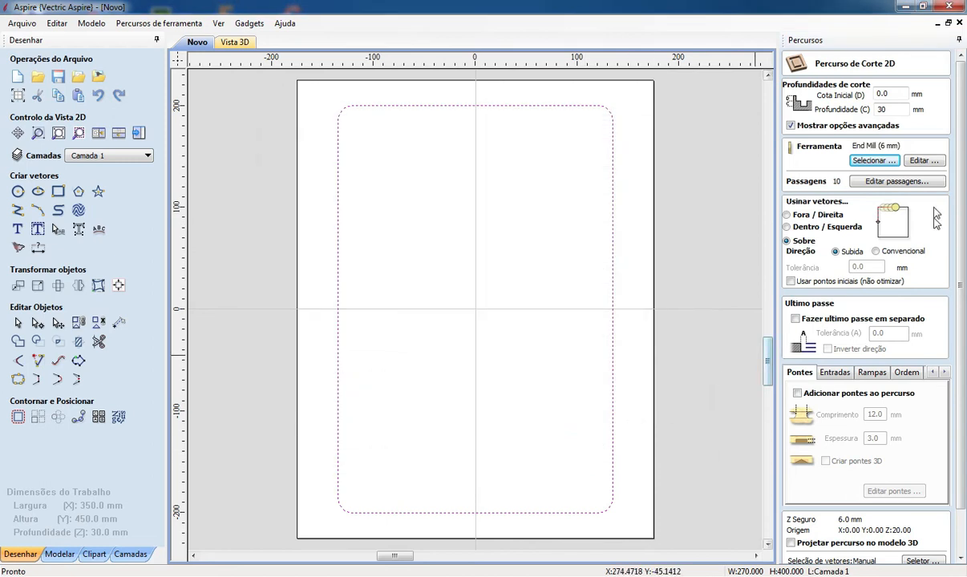
# Try dividing the profile toolpath's cut depth into 5 passes
pyautogui.click(895, 183)
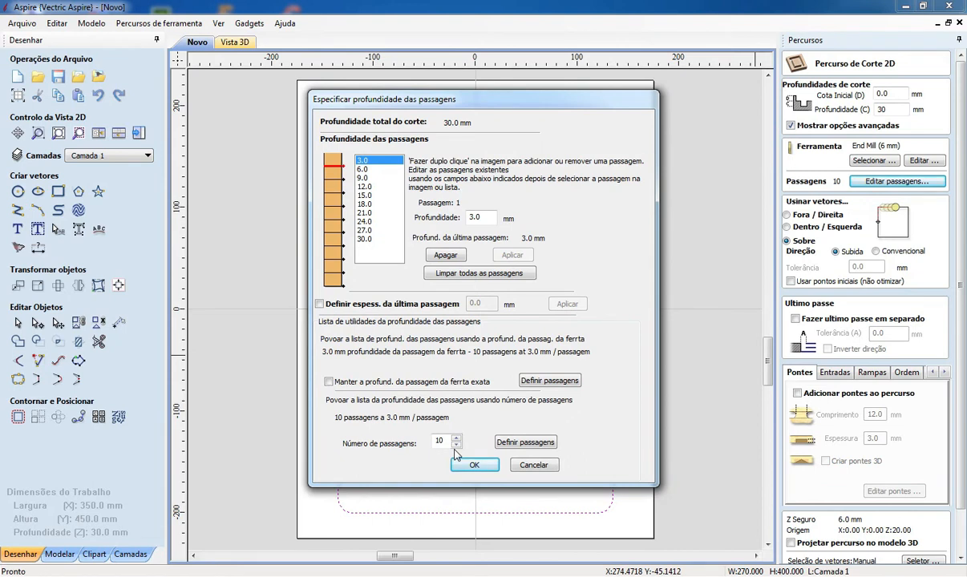
pyautogui.doubleClick(442, 441)
pyautogui.doubleClick(480, 218)
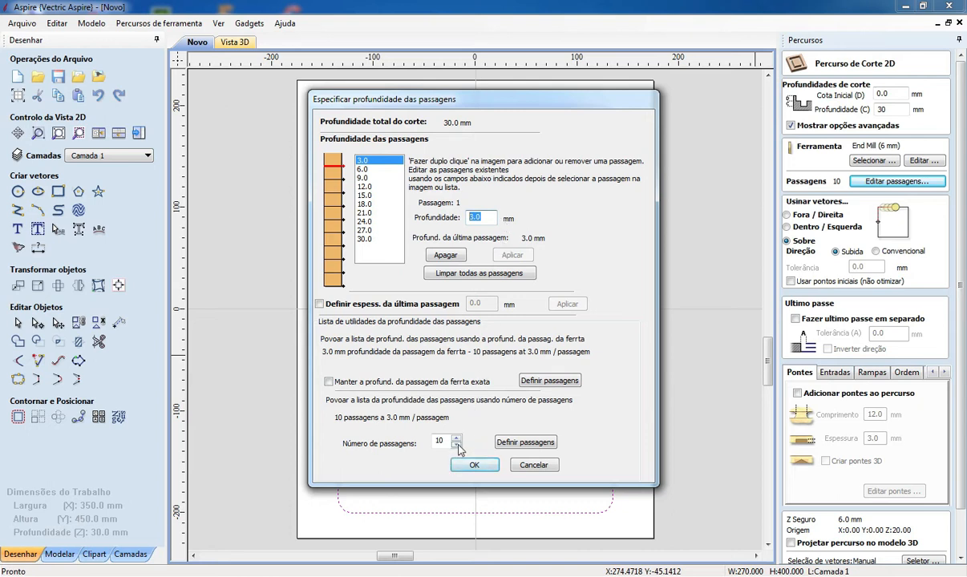
pyautogui.moveTo(444, 441); pyautogui.dragTo(412, 434)
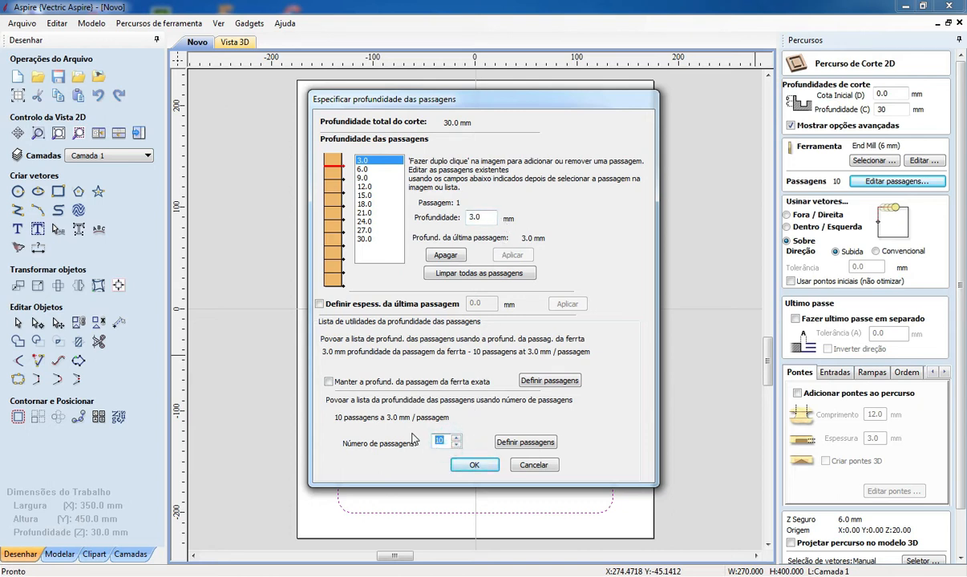
pyautogui.write('5')
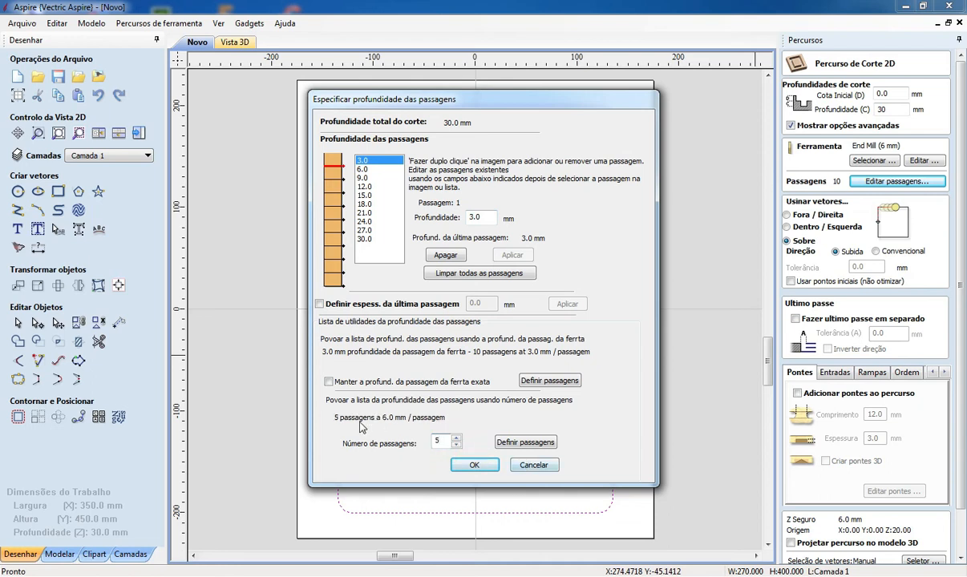
pyautogui.click(522, 443)
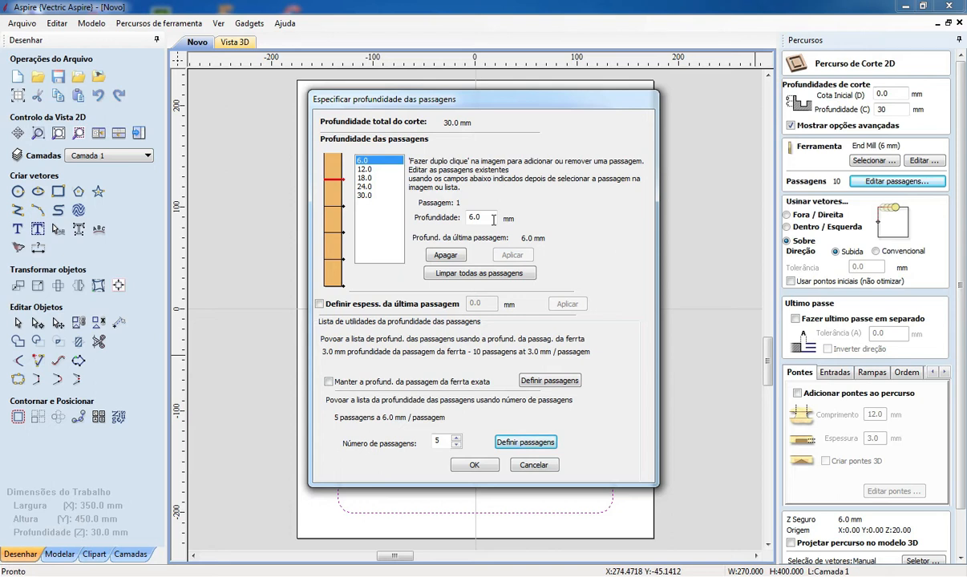
# Set the profile toolpath to 10 passes, regenerate the pass depth list and accept it
pyautogui.moveTo(447, 439); pyautogui.dragTo(405, 432)
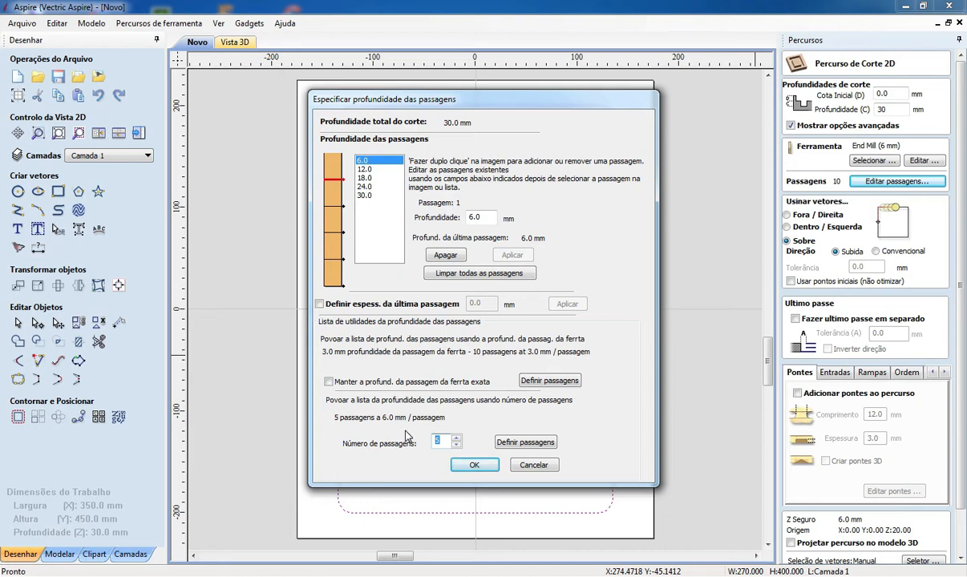
pyautogui.write('1')
pyautogui.write('0')
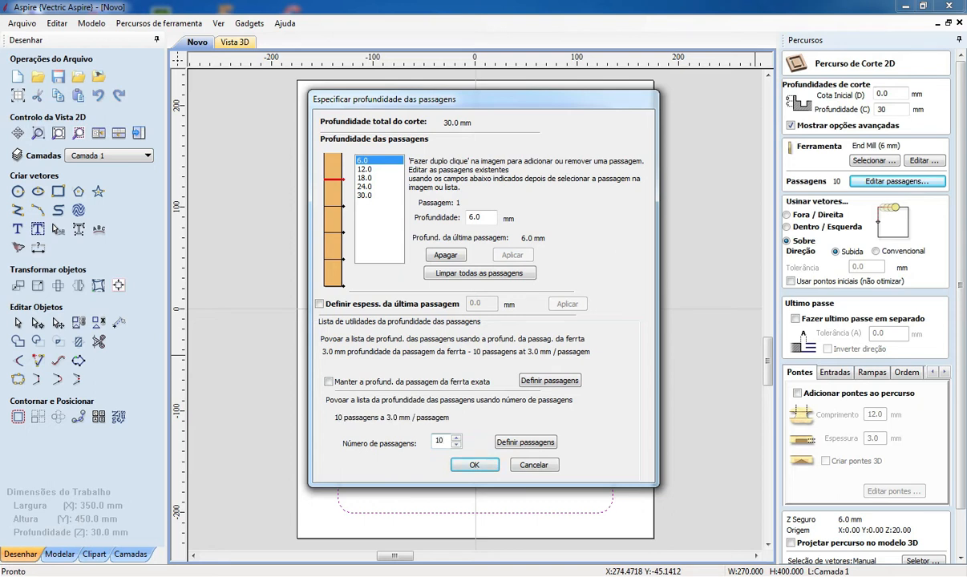
pyautogui.click(525, 442)
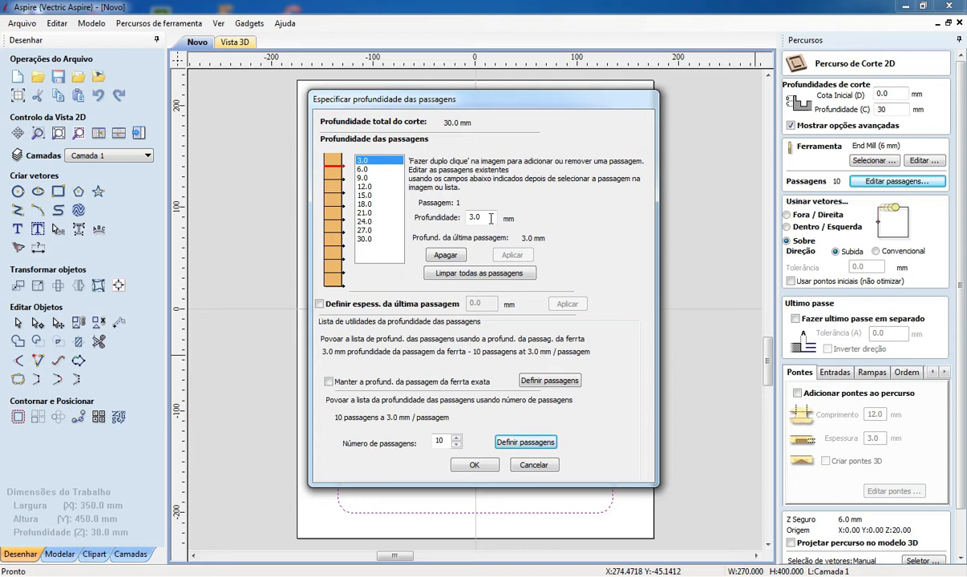
pyautogui.click(481, 463)
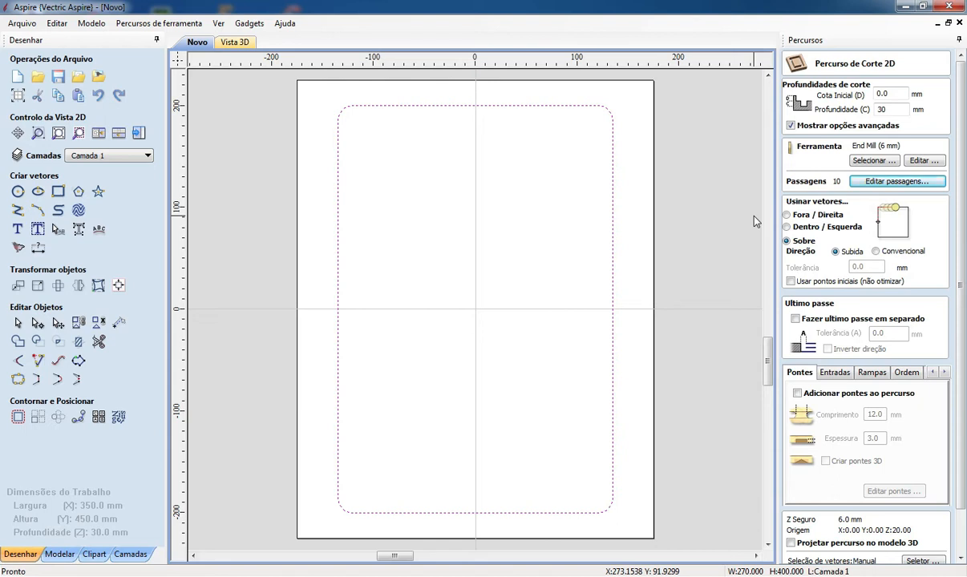
# Set the profile to machine outside the rectangle (Fora / Direita) and calculate the toolpath
pyautogui.click(817, 220)
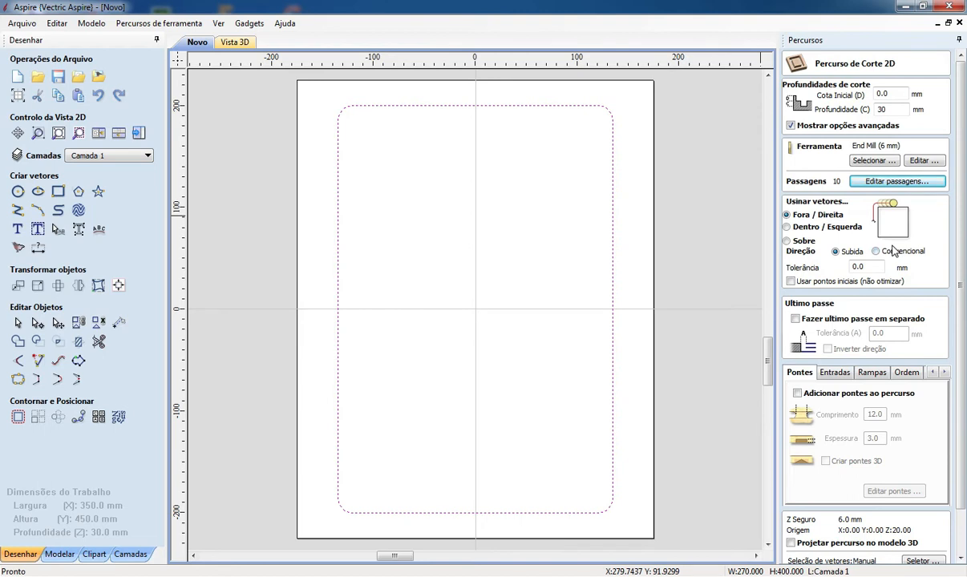
pyautogui.moveTo(963, 247); pyautogui.dragTo(964, 282)
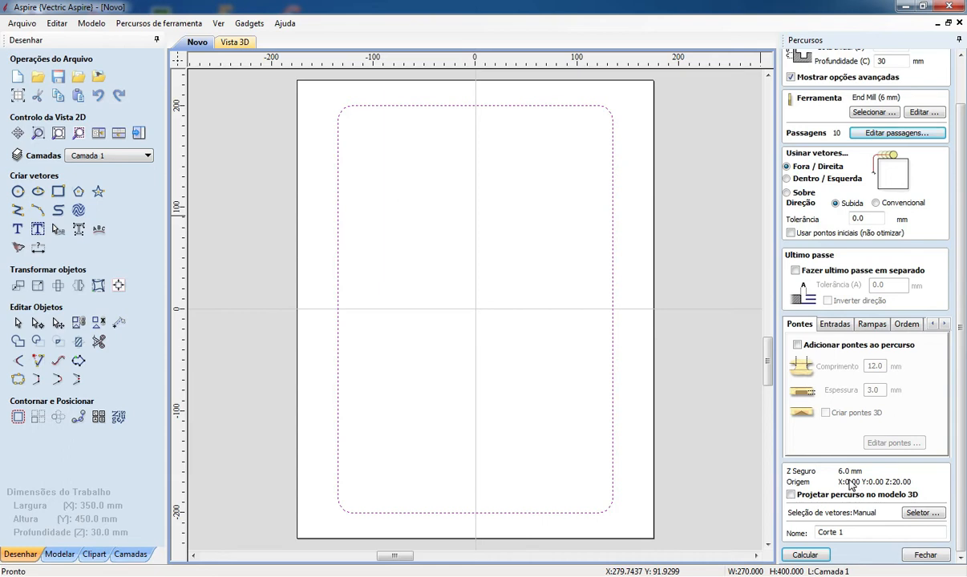
pyautogui.click(817, 559)
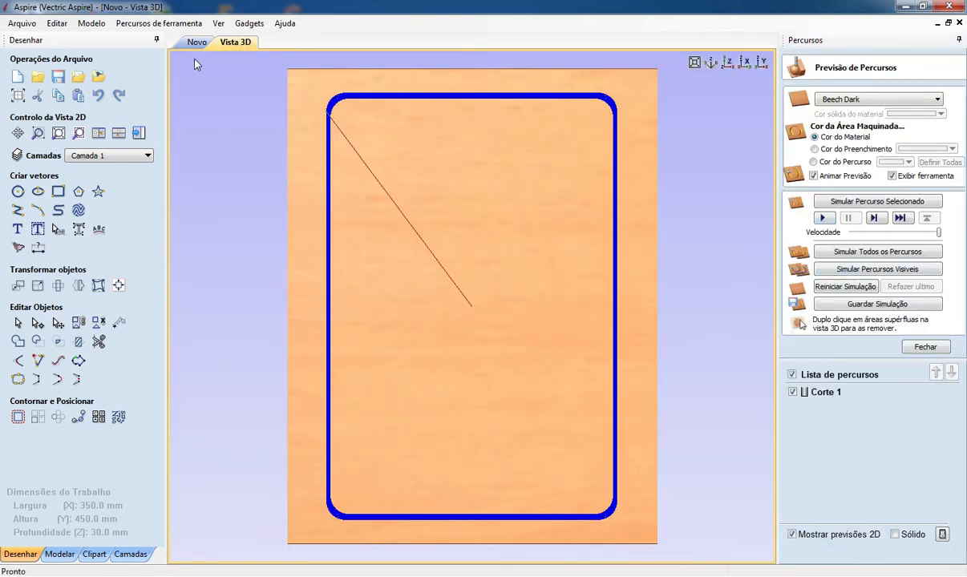
# Simulate the profile cut in the 3D view, inspect the cut material from several angles and close the preview
pyautogui.click(822, 217)
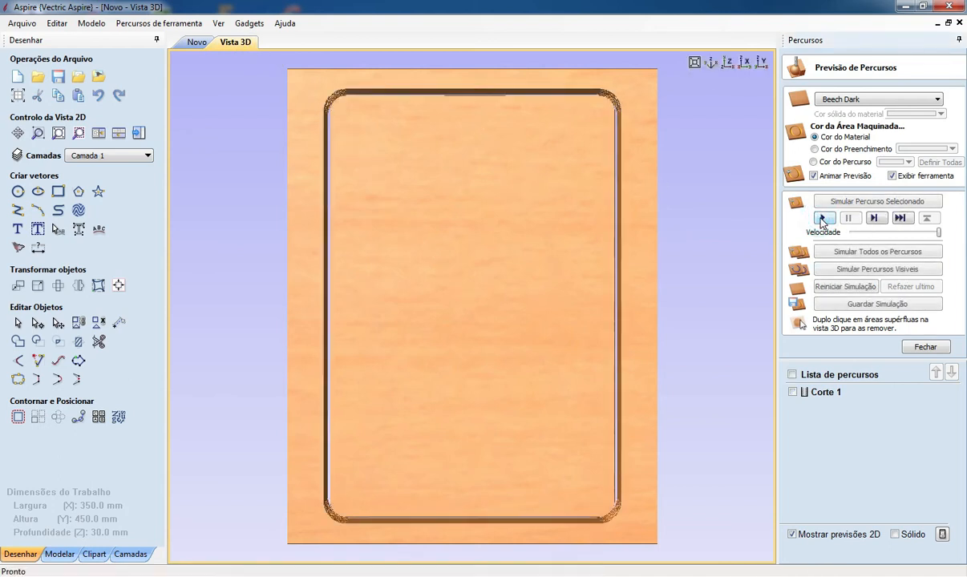
pyautogui.moveTo(427, 367); pyautogui.dragTo(353, 289)
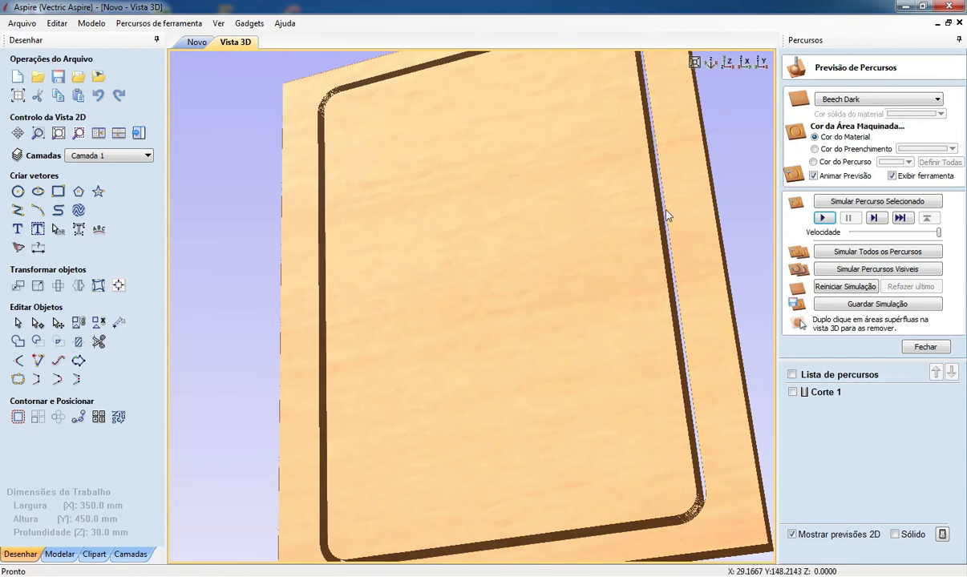
pyautogui.moveTo(634, 349); pyautogui.dragTo(752, 436)
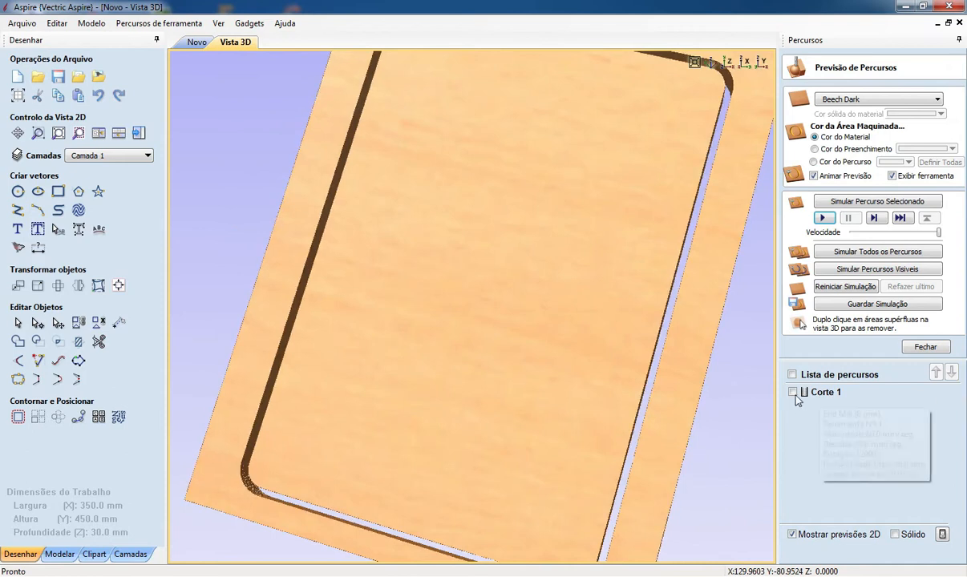
pyautogui.moveTo(803, 399)
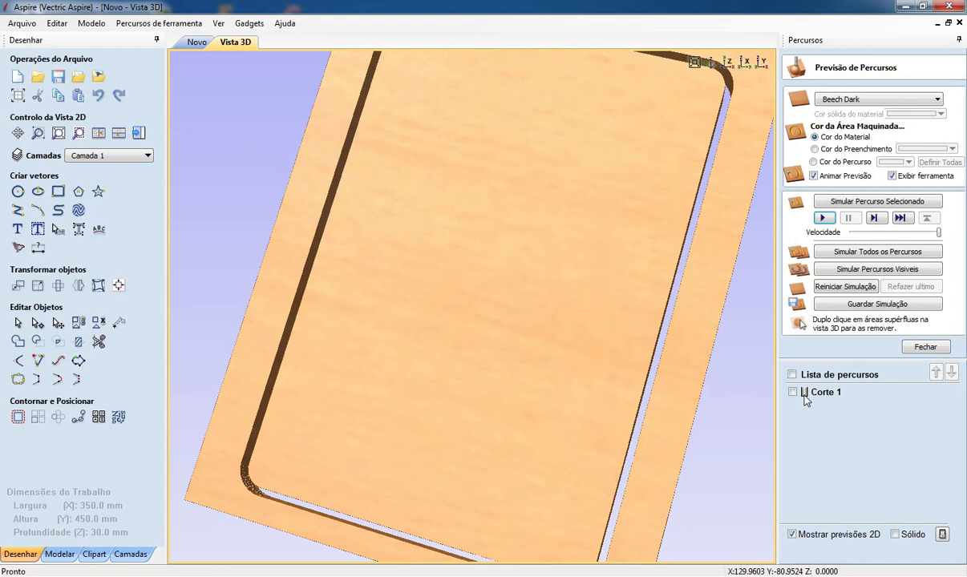
pyautogui.click(926, 348)
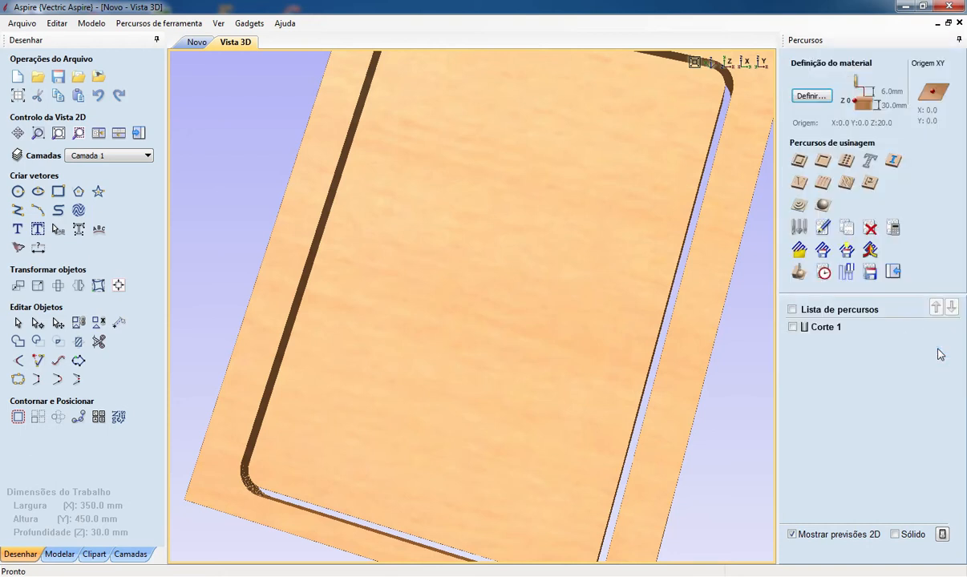
# Show the Corte 1 toolpath in the 2D view, examine its path against the deselected rectangle and hide it again
pyautogui.scroll(-3, 680, 326)
pyautogui.click(196, 42)
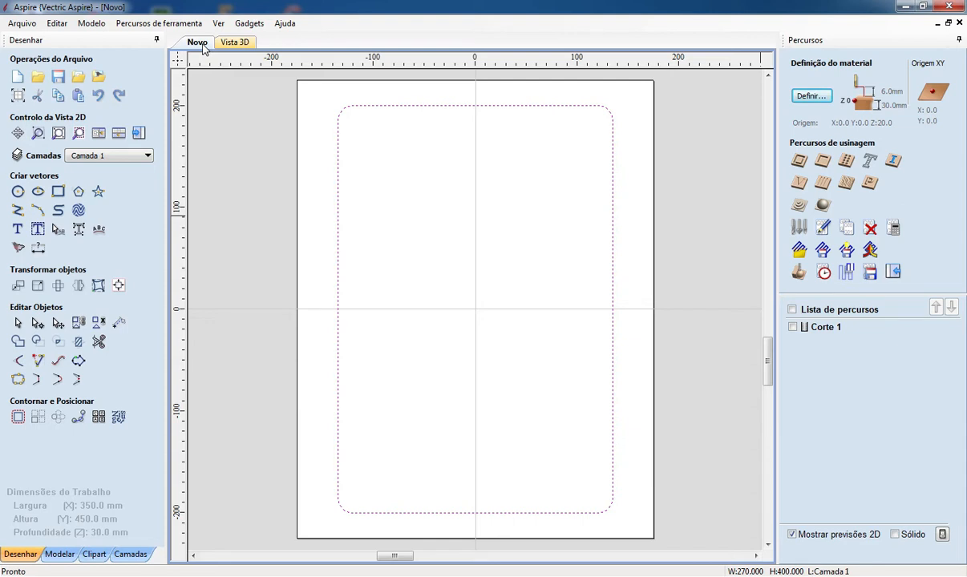
pyautogui.click(793, 328)
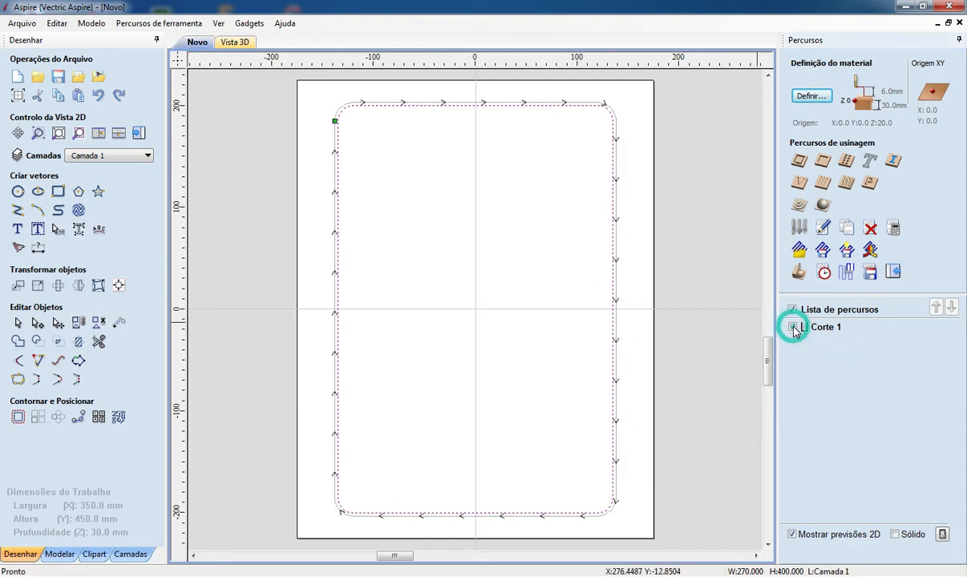
pyautogui.click(611, 215)
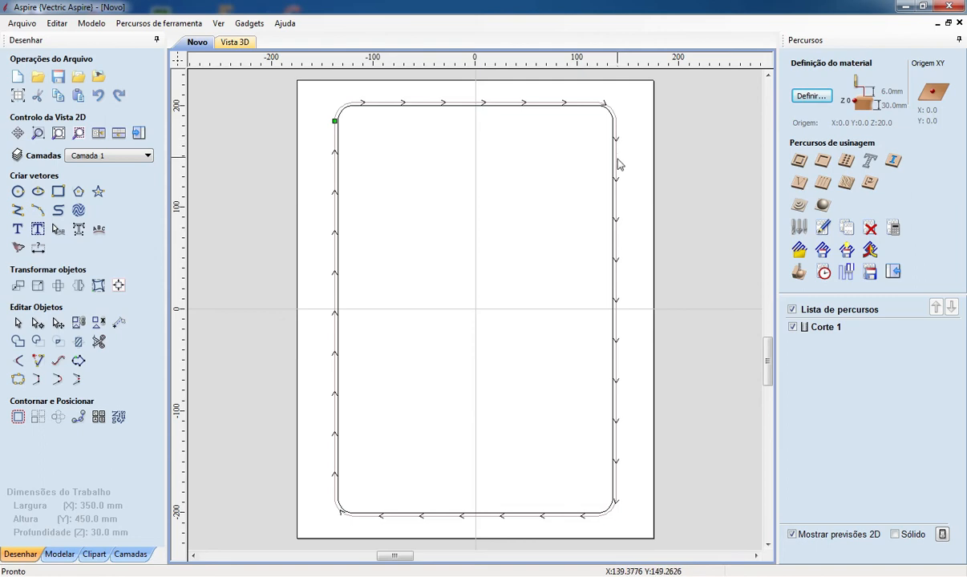
pyautogui.scroll(3, 611, 253)
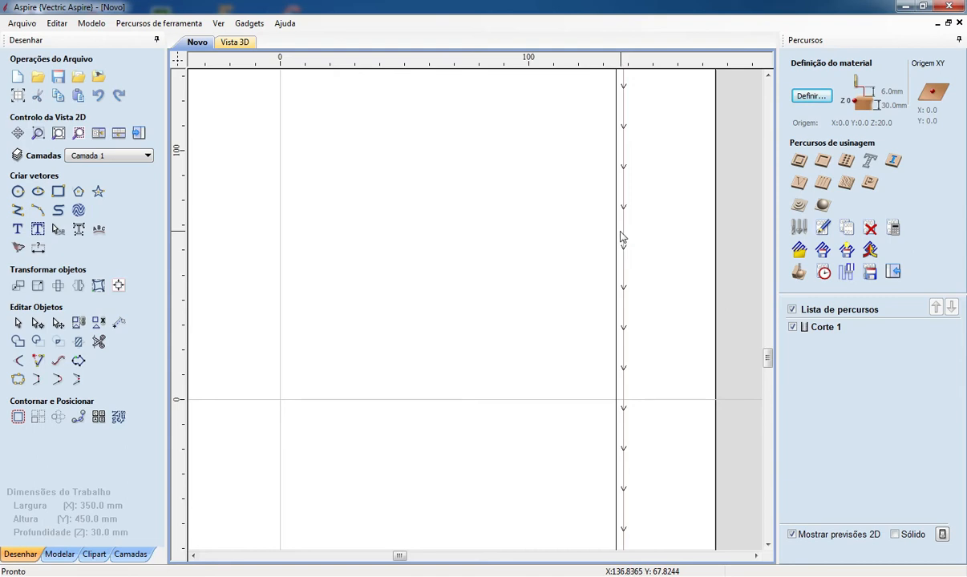
pyautogui.scroll(-3, 629, 245)
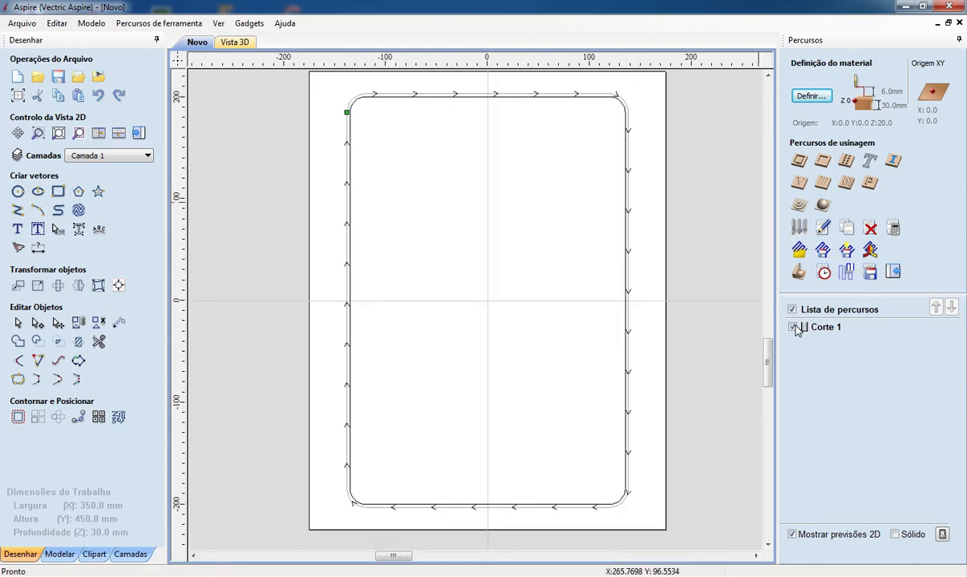
pyautogui.moveTo(796, 330)
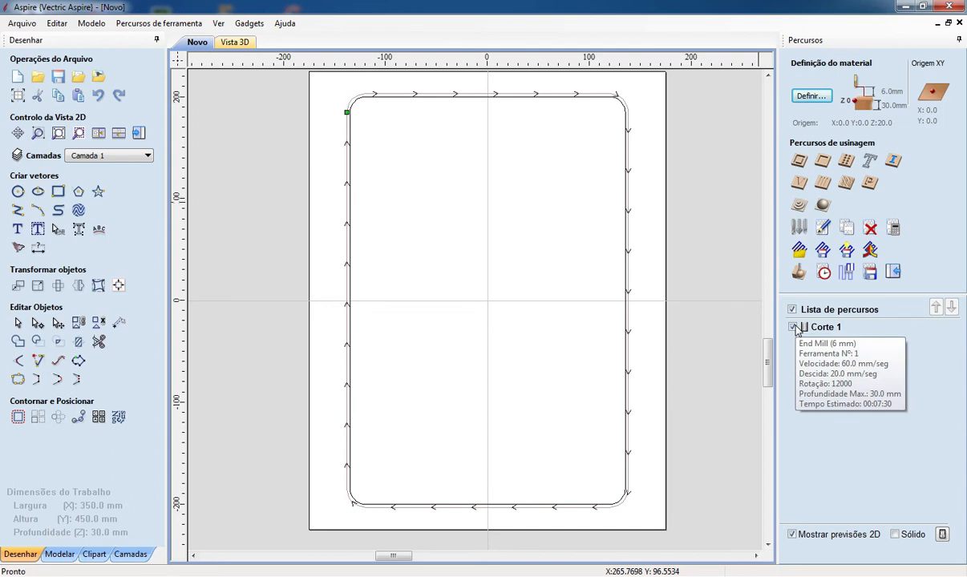
pyautogui.click(794, 328)
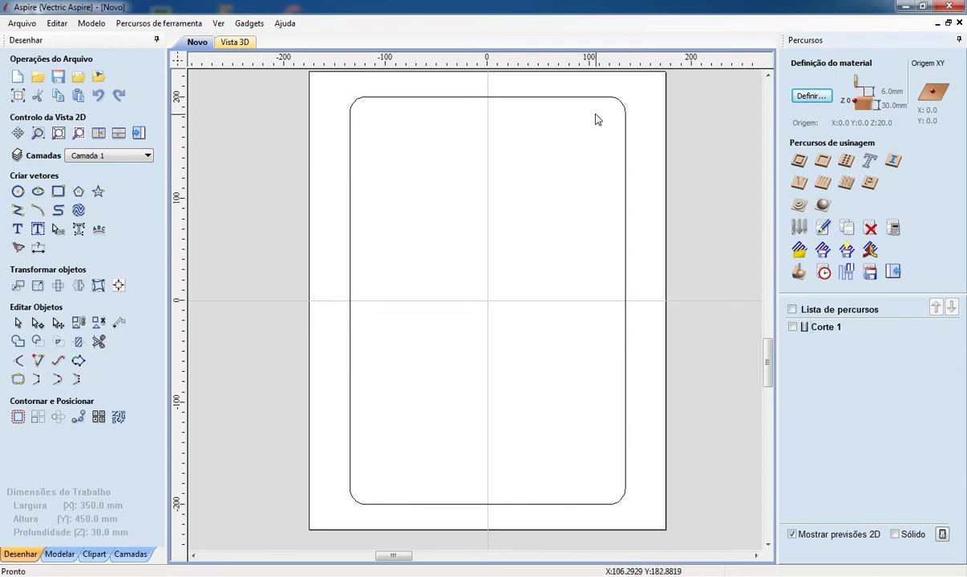
# Offset the rounded rectangle inward by 10 mm, keeping the original, and close the offset form
pyautogui.click(13, 425)
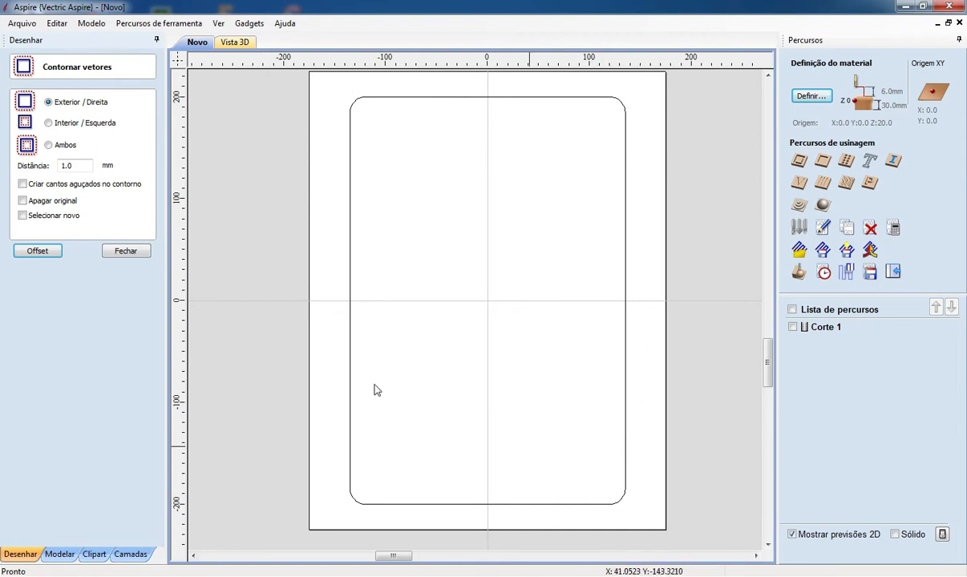
pyautogui.click(48, 125)
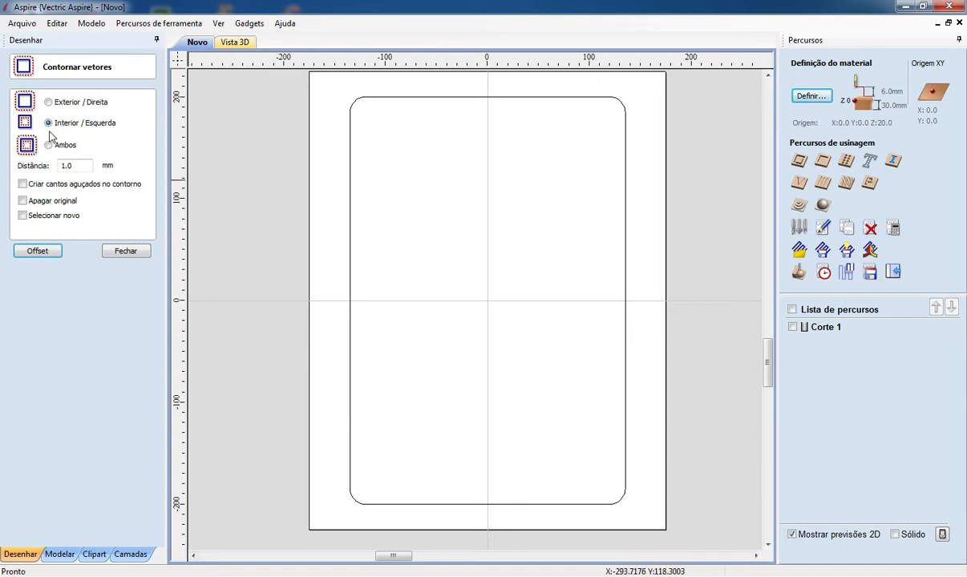
pyautogui.doubleClick(72, 165)
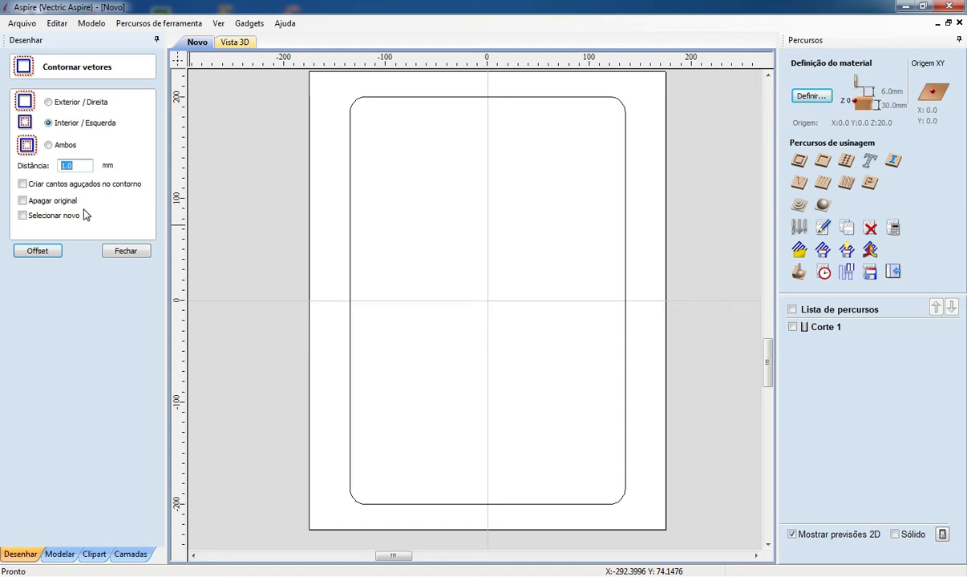
pyautogui.write('10')
pyautogui.click(49, 251)
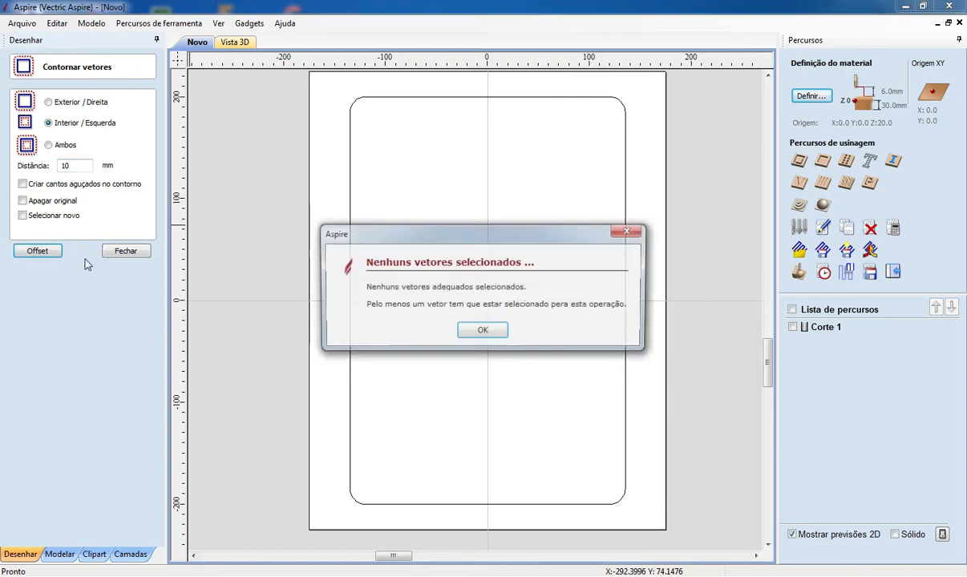
pyautogui.click(491, 329)
pyautogui.click(626, 134)
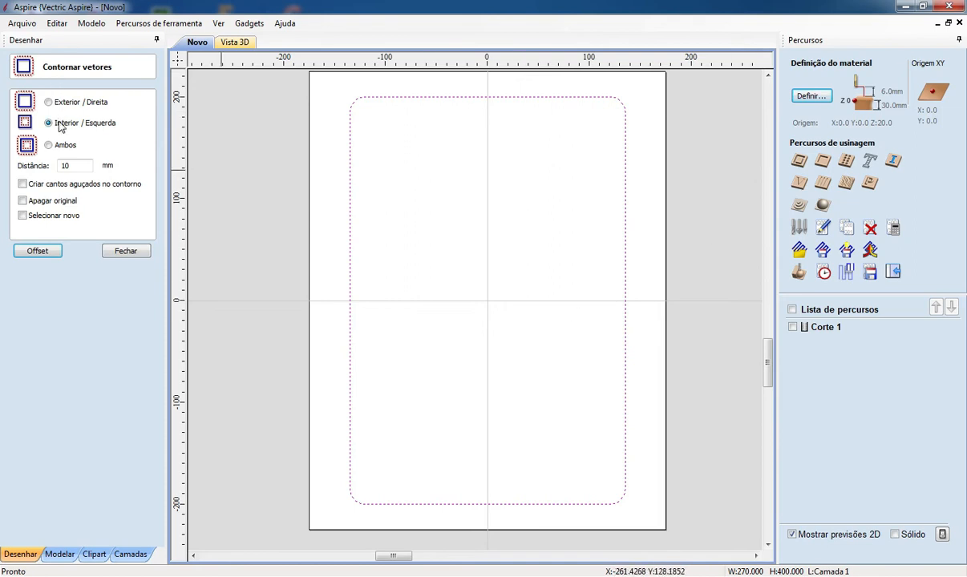
pyautogui.click(46, 253)
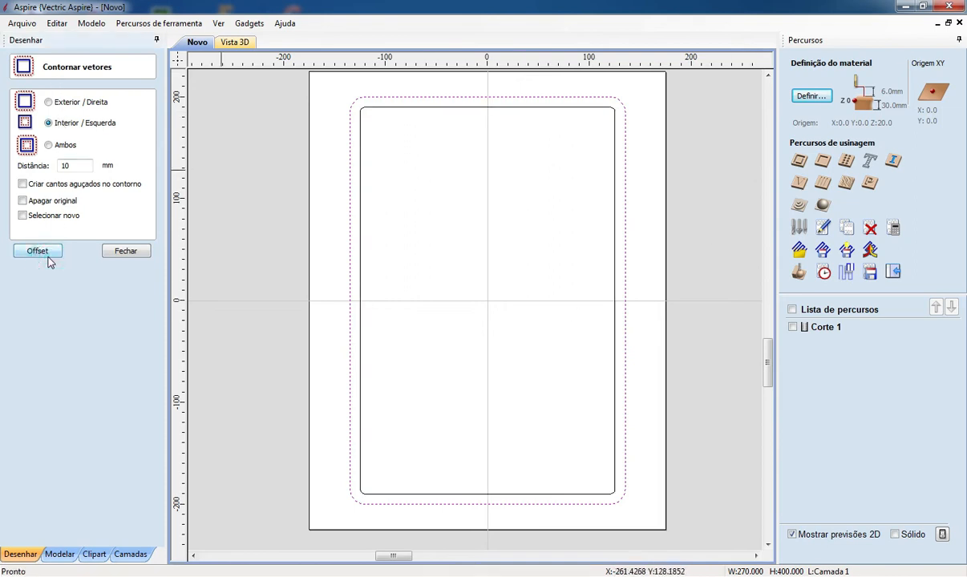
pyautogui.click(140, 254)
# Select the inner offset rectangle, set its external rounded corner radius to 15 mm and close the rectangle form
pyautogui.click(615, 148)
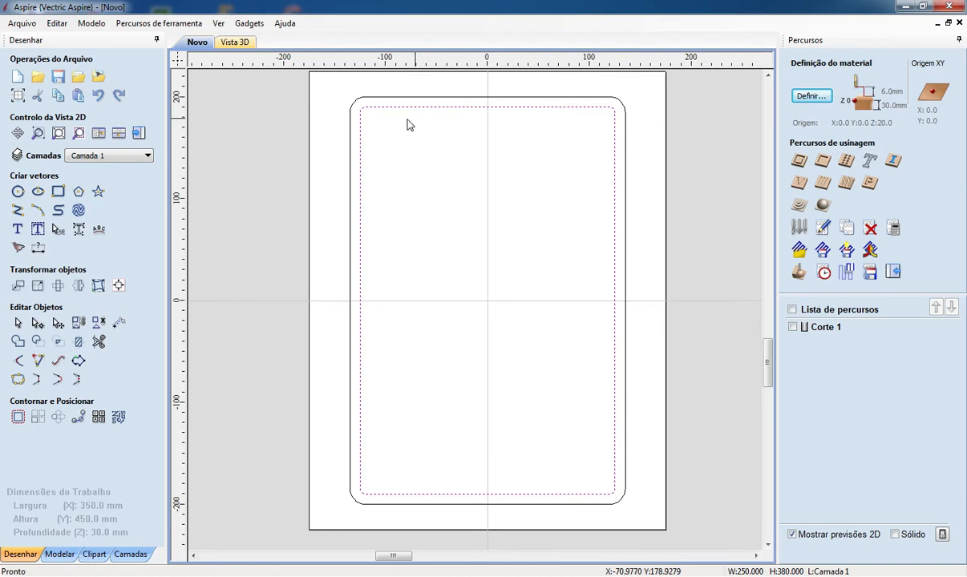
pyautogui.click(356, 135)
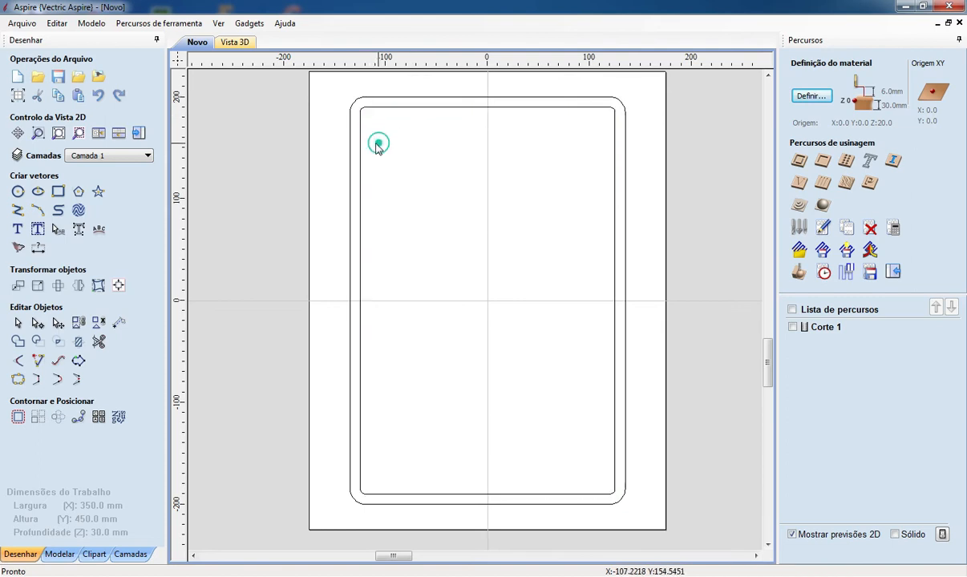
pyautogui.click(359, 146)
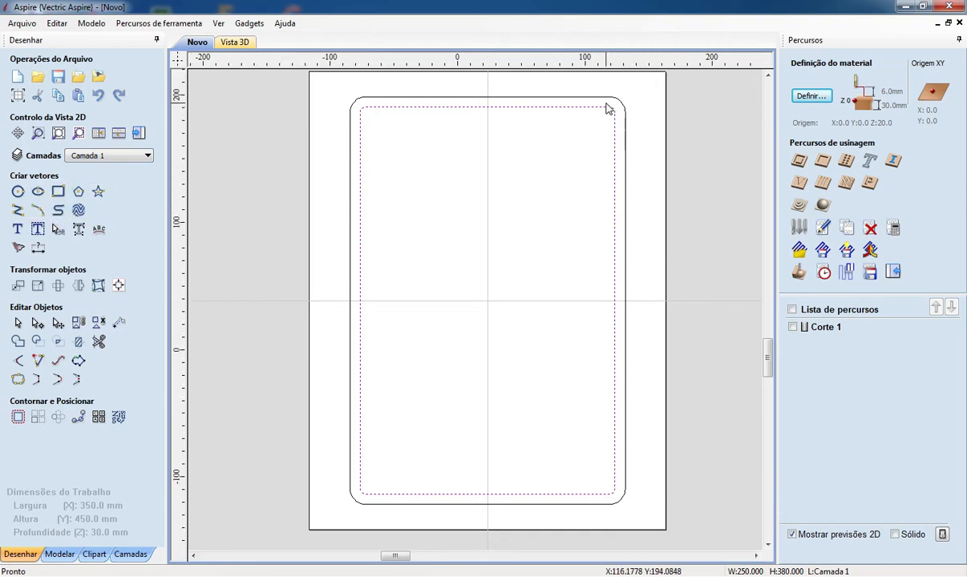
pyautogui.scroll(2, 608, 109)
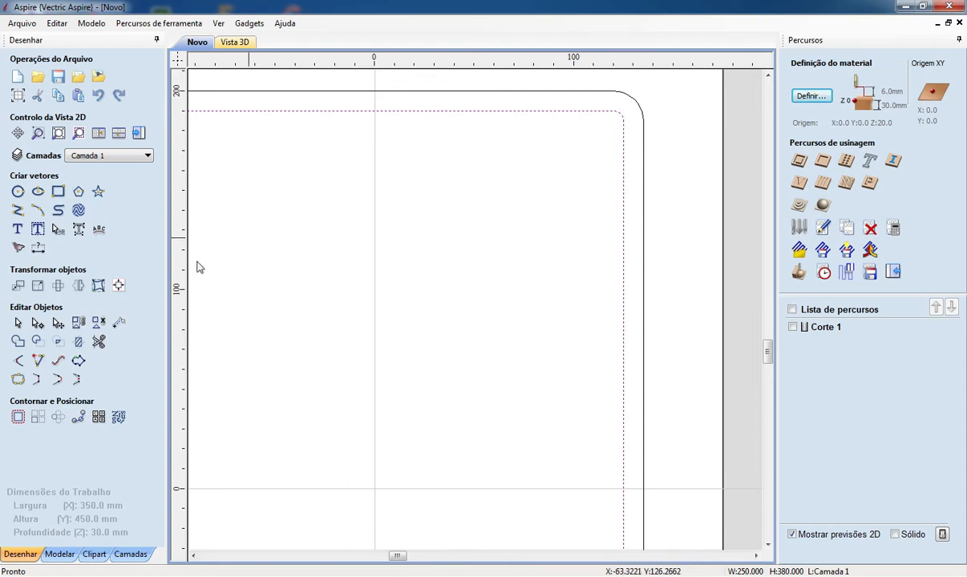
pyautogui.click(57, 191)
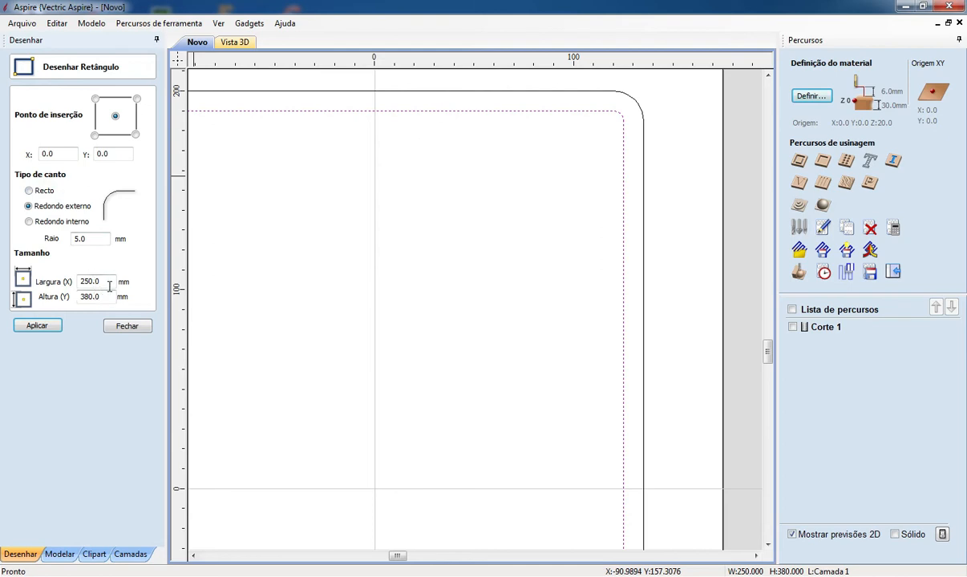
pyautogui.doubleClick(90, 239)
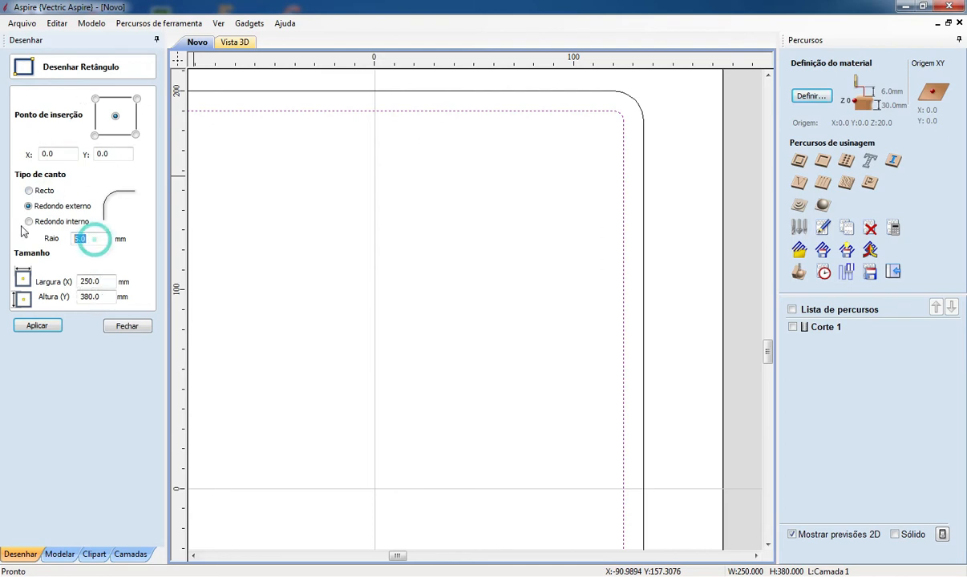
pyautogui.write('15')
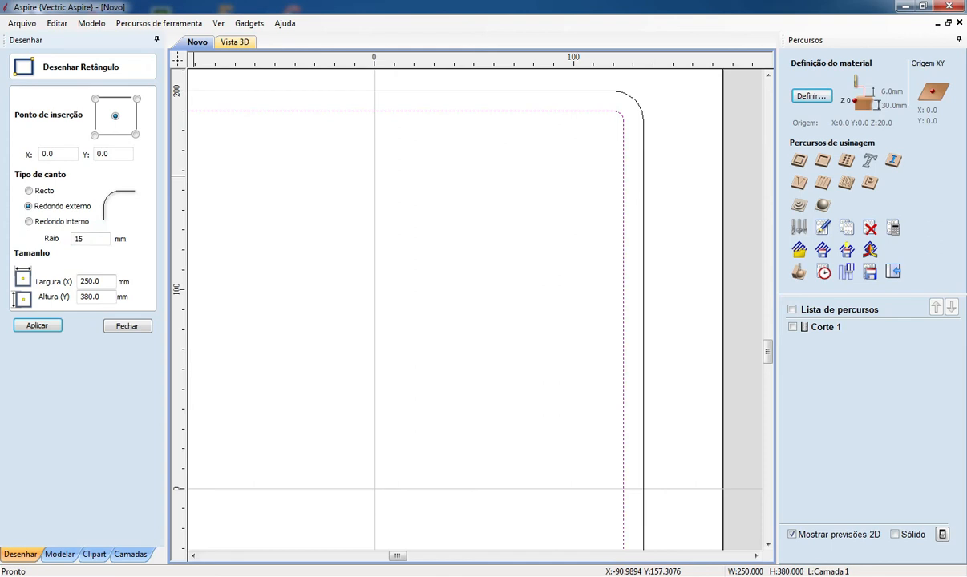
pyautogui.click(37, 328)
pyautogui.click(126, 327)
pyautogui.scroll(2, 619, 314)
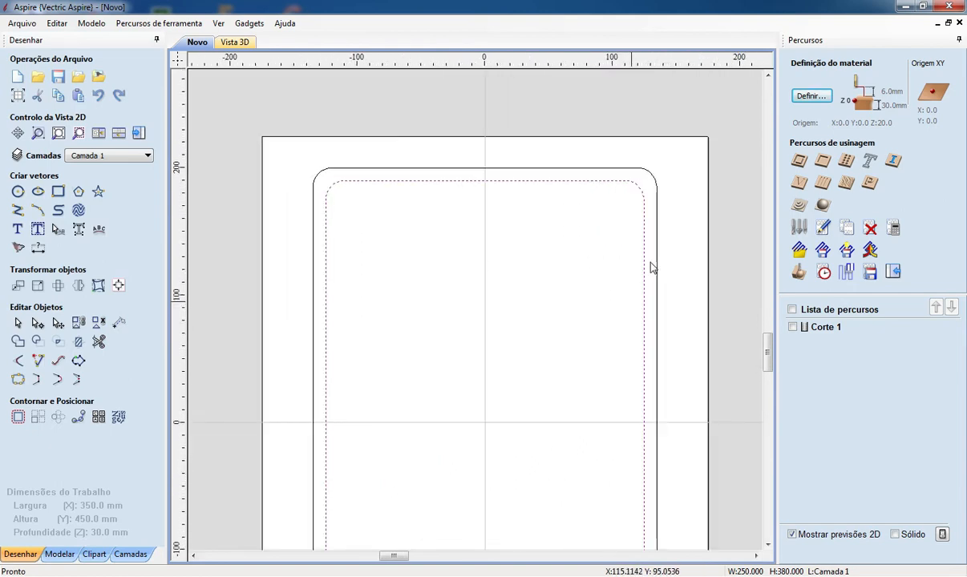
pyautogui.scroll(-2, 641, 302)
pyautogui.scroll(2, 611, 463)
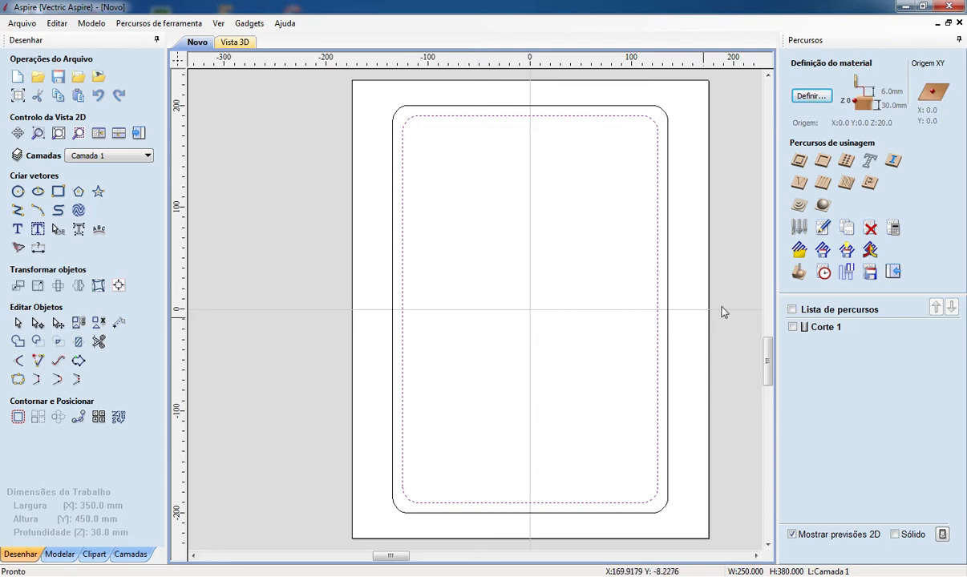
# Start a 2D profile toolpath for the inner rounded rectangle with a cut depth of 6 mm
pyautogui.click(800, 160)
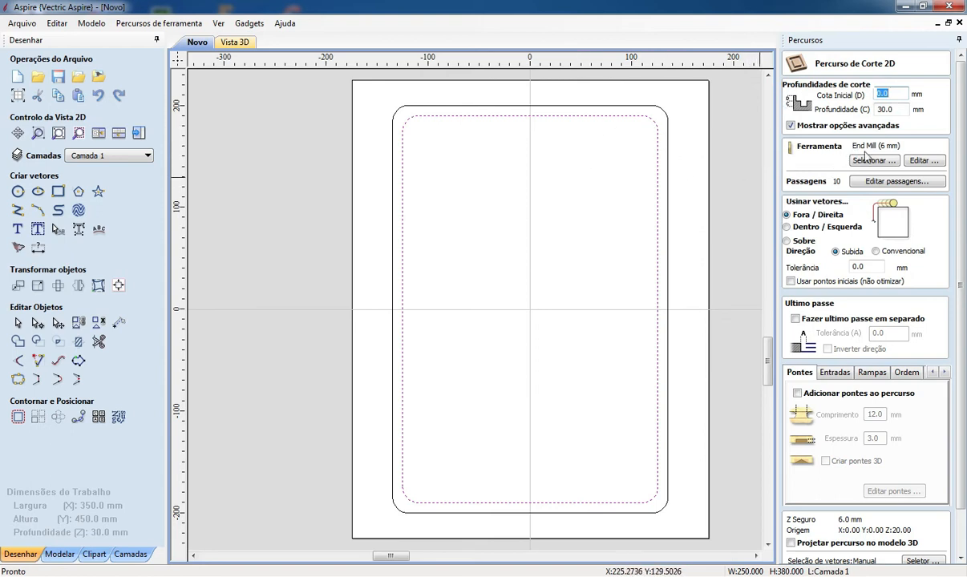
pyautogui.click(878, 109)
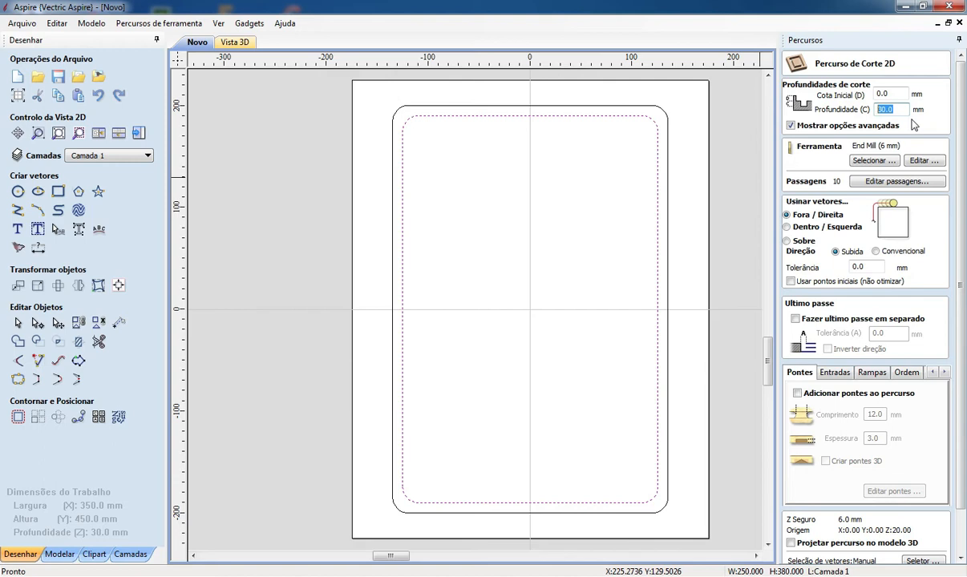
pyautogui.write('6')
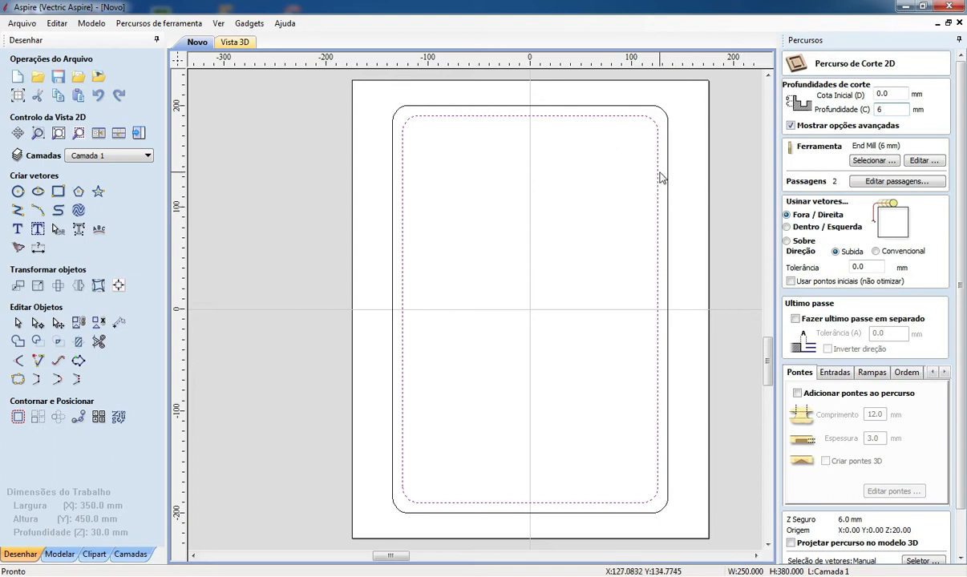
pyautogui.scroll(2, 661, 181)
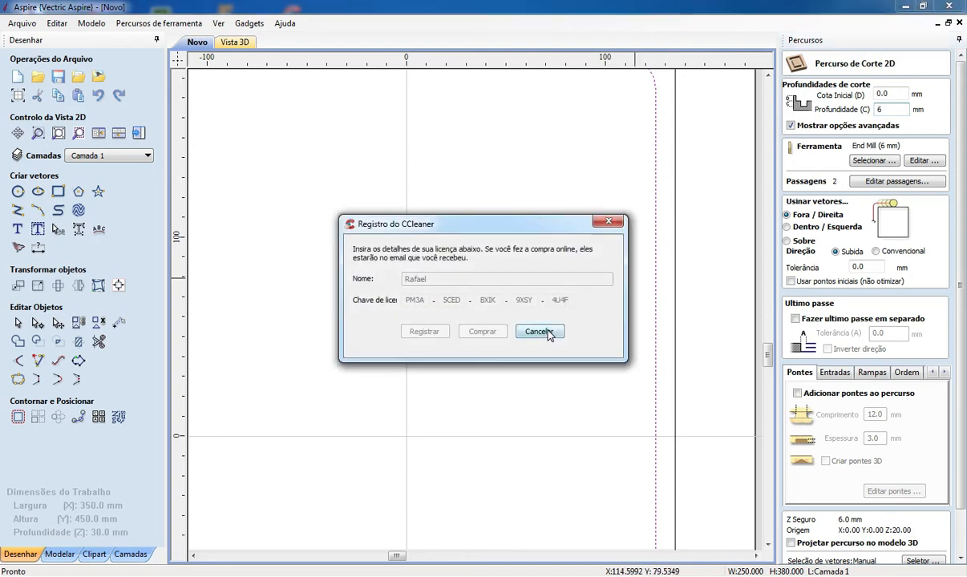
# Dismiss the CCleaner registration dialog, set the profile to machine inside the rectangle (Dentro / Esquerda) and calculate the toolpath
pyautogui.click(609, 224)
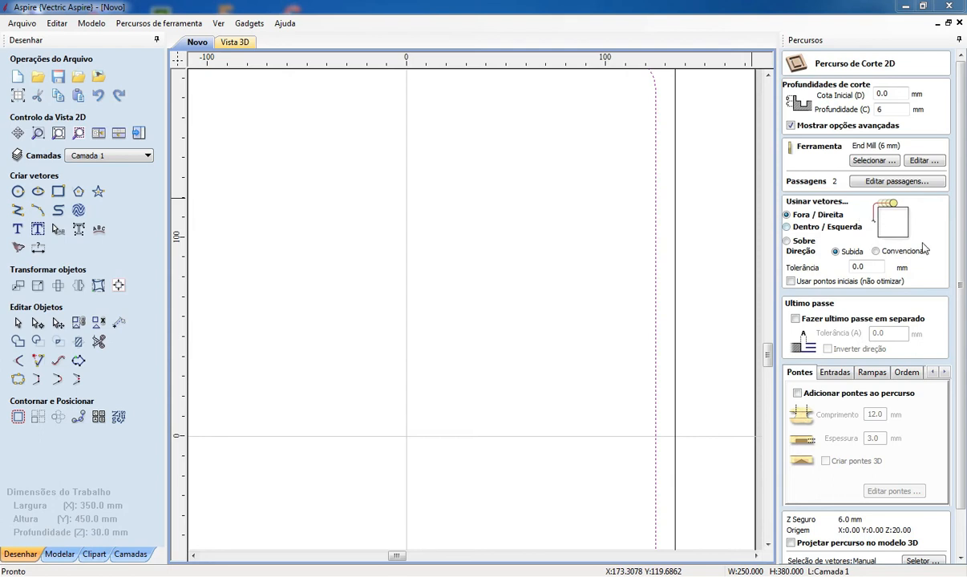
pyautogui.click(807, 229)
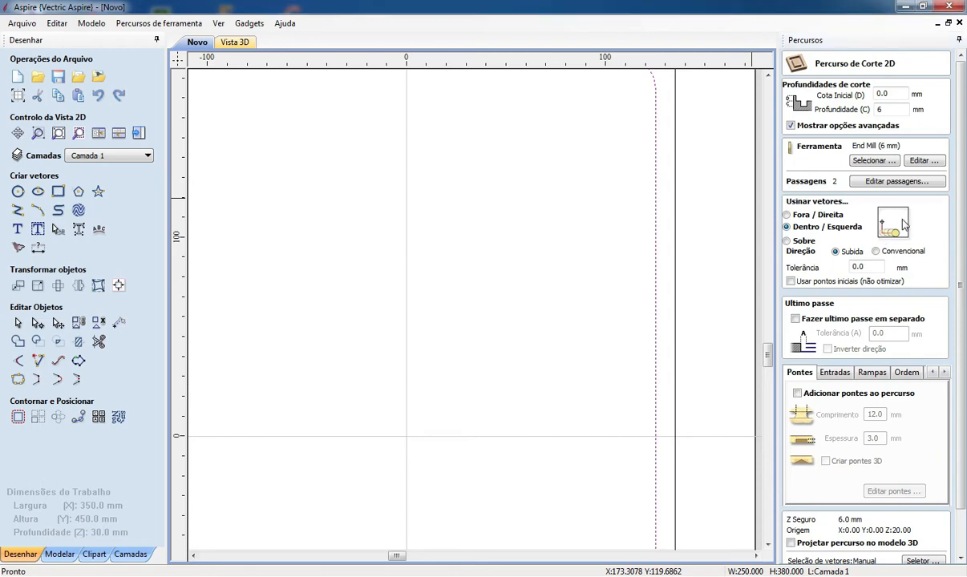
pyautogui.scroll(-2, 959, 195)
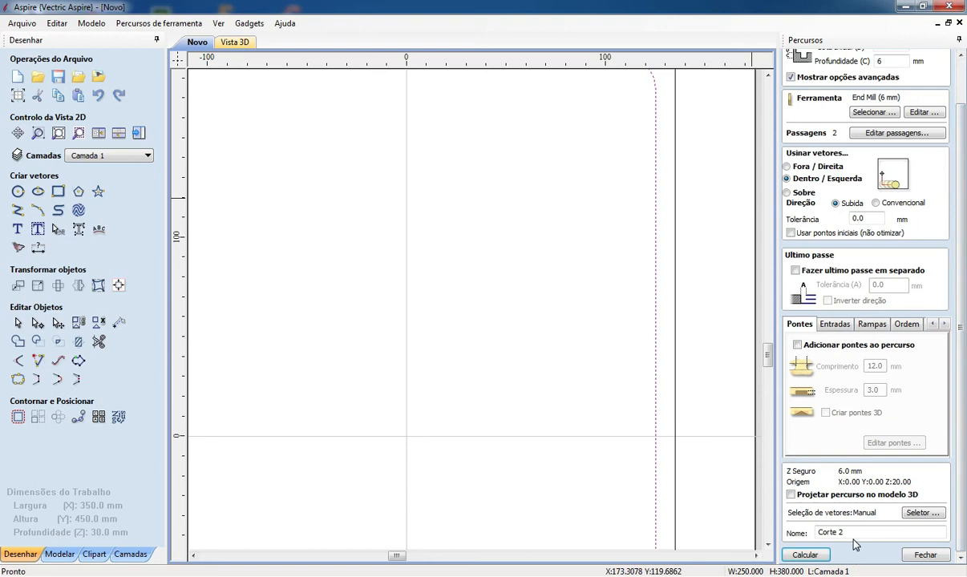
pyautogui.click(805, 555)
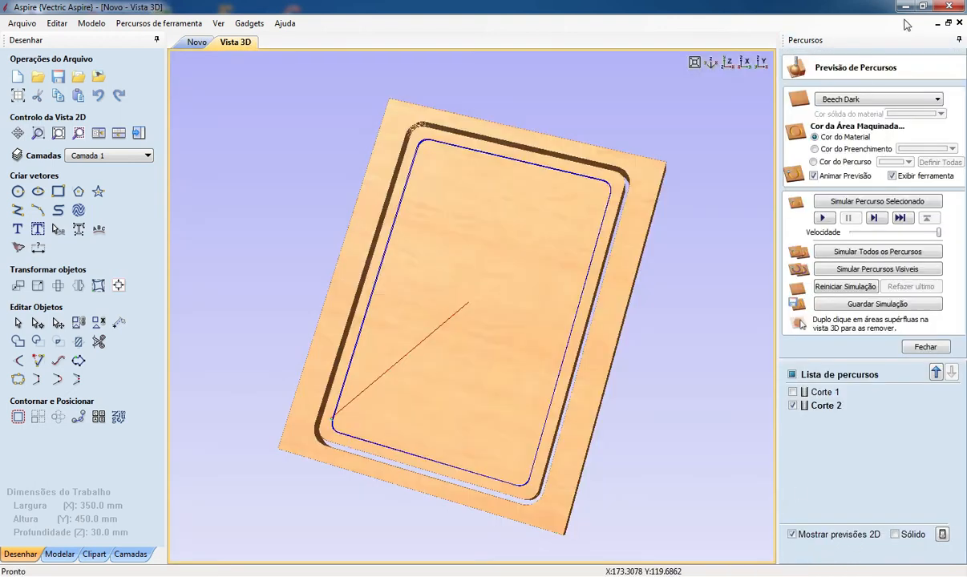
# Simulate the Corte 2 inner profile cut in the 3D view, inspect the resulting groove and close the preview
pyautogui.click(825, 218)
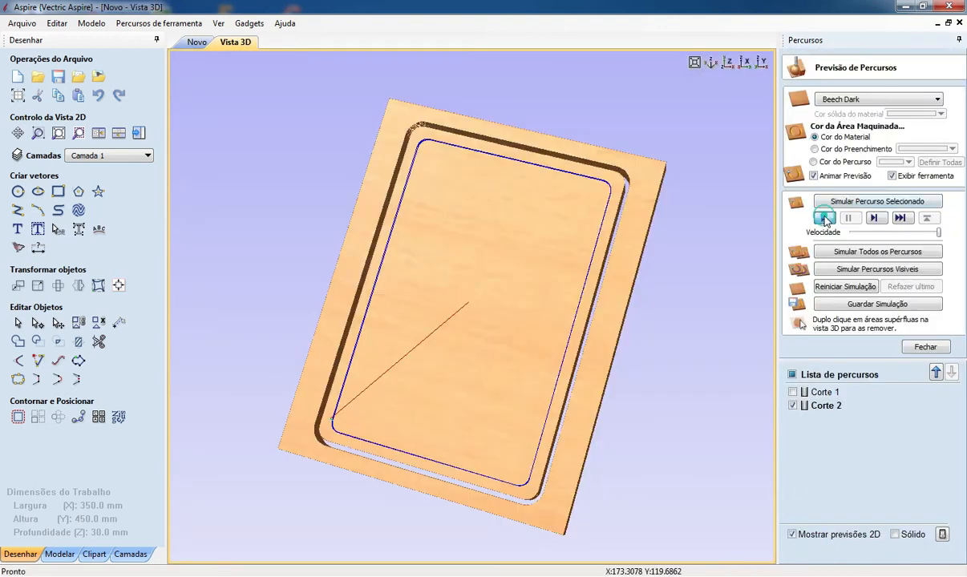
pyautogui.scroll(6, 505, 229)
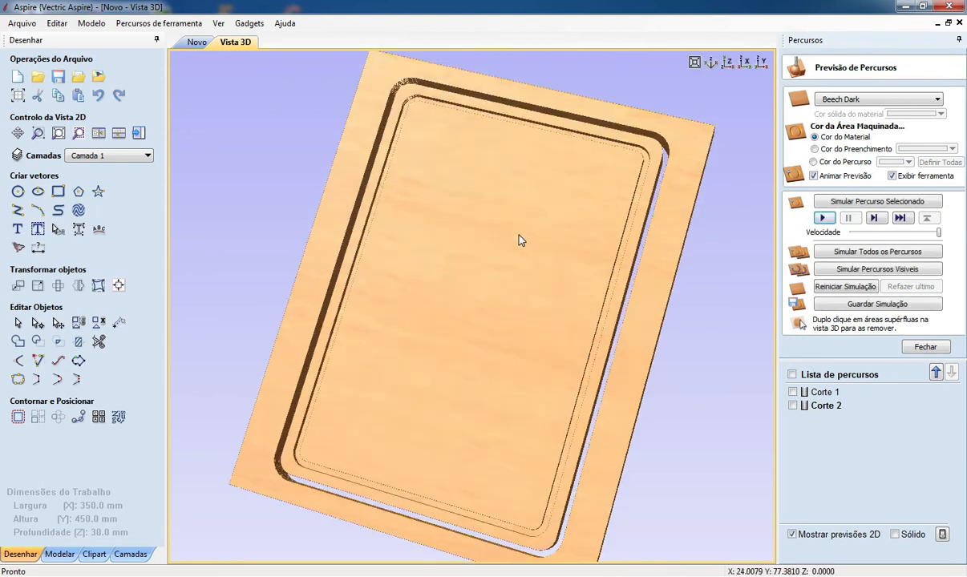
pyautogui.scroll(-6, 682, 161)
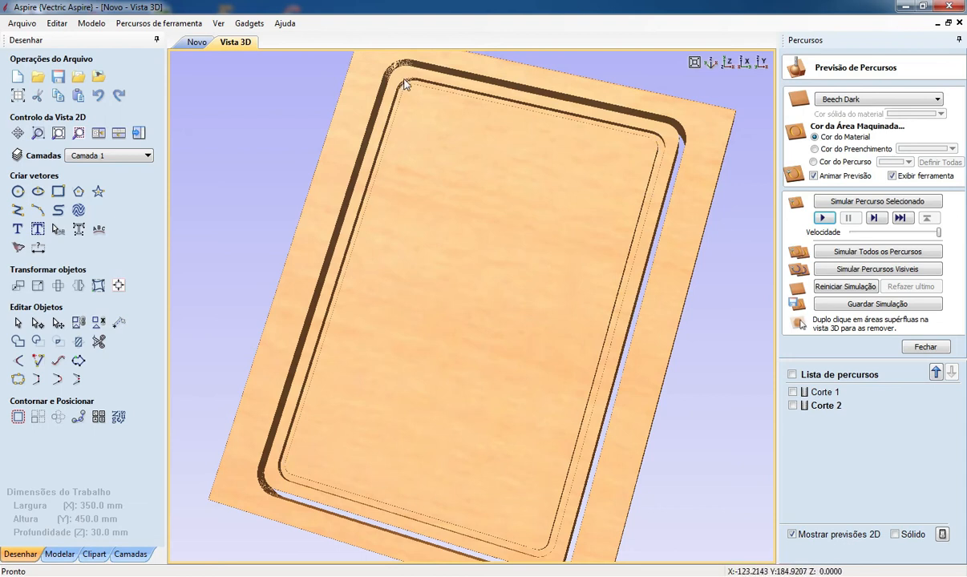
pyautogui.click(927, 347)
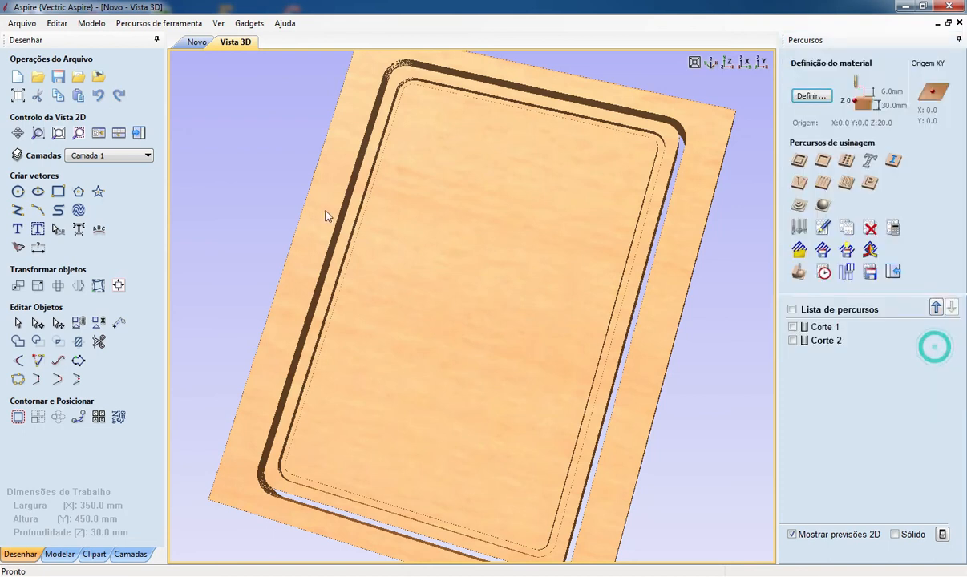
# Show all toolpaths in the 2D view and examine their paths against the deselected rectangles
pyautogui.click(198, 43)
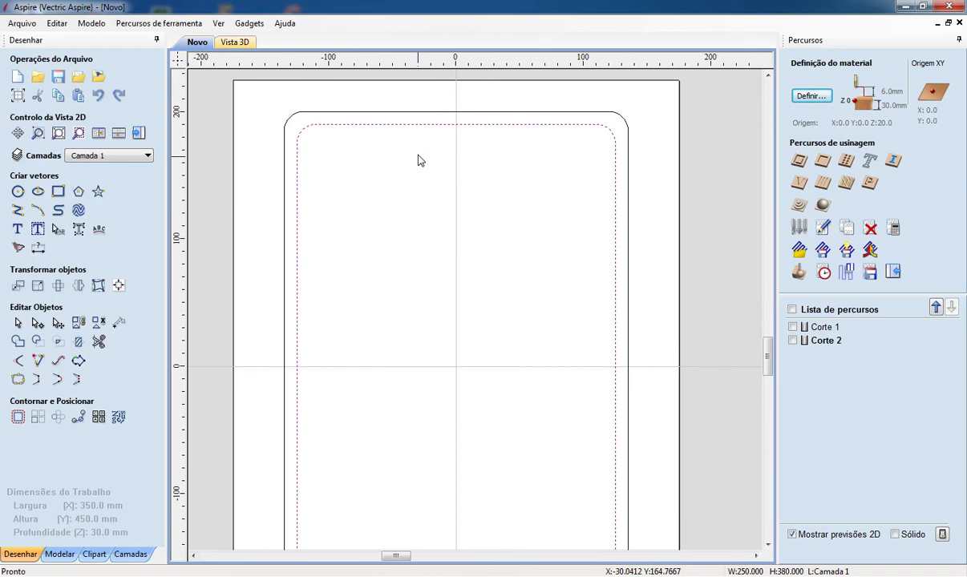
pyautogui.scroll(-1, 462, 134)
pyautogui.scroll(2, 434, 186)
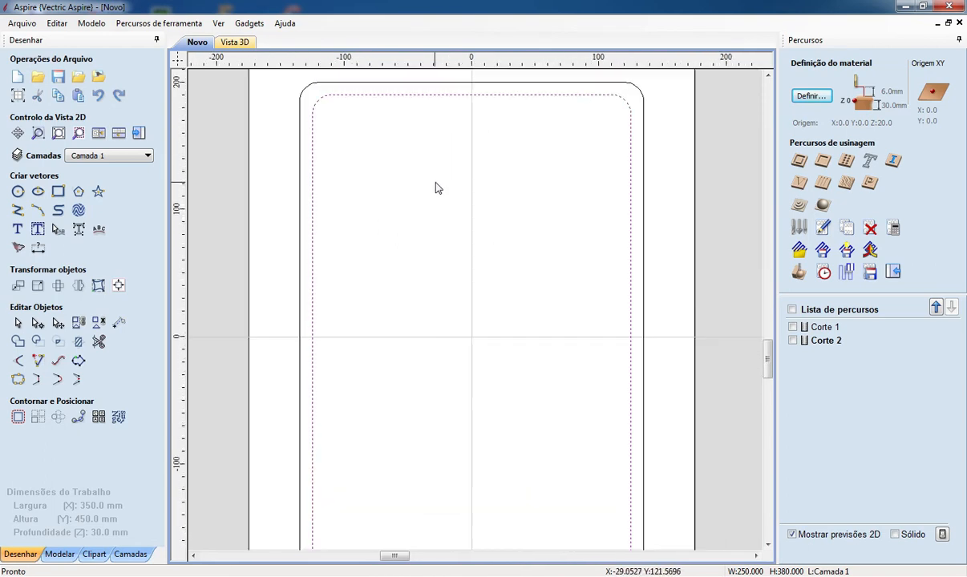
pyautogui.click(793, 310)
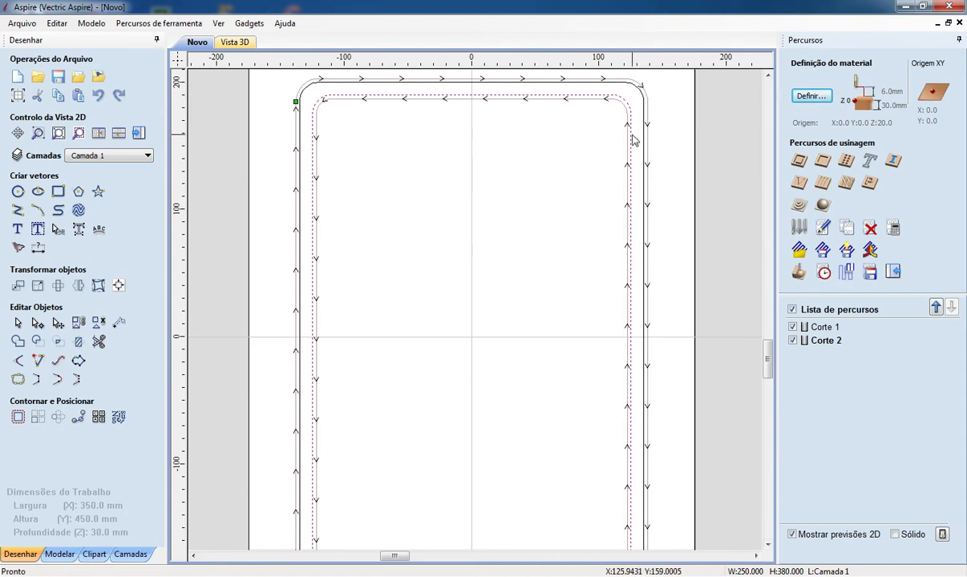
pyautogui.click(654, 147)
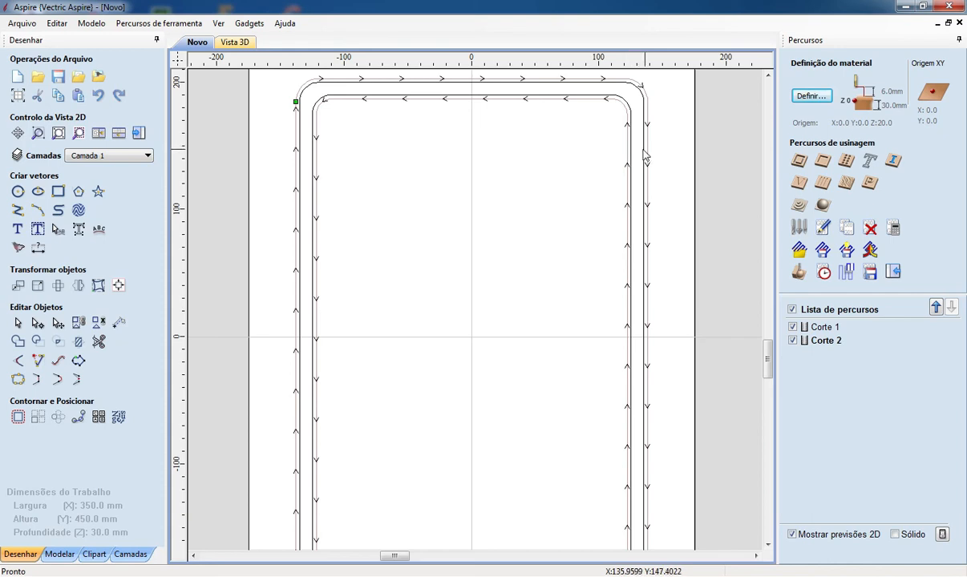
# Measure the horizontal gap between the inner and outer rectangles' right edges and close the measuring form
pyautogui.click(119, 321)
pyautogui.scroll(2, 643, 259)
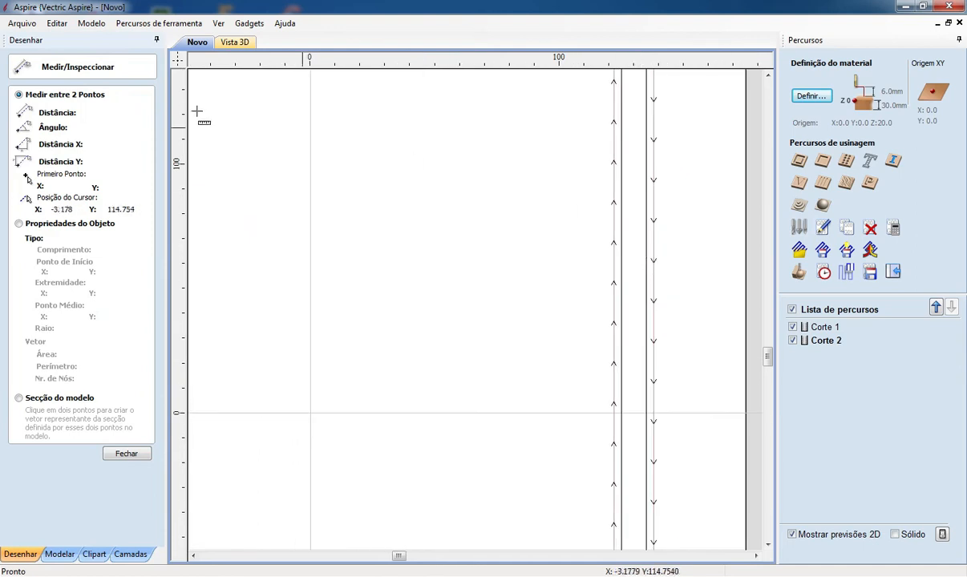
pyautogui.click(622, 210)
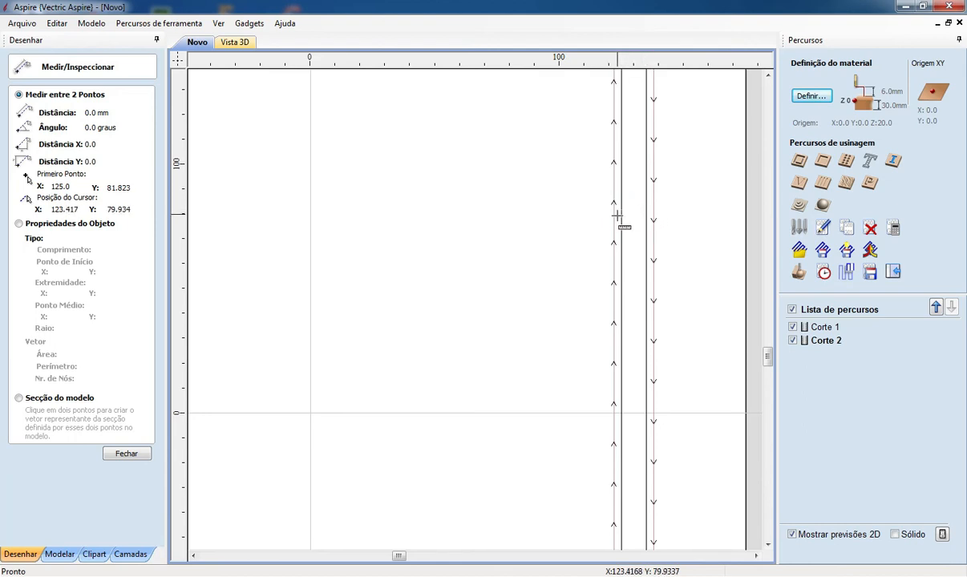
pyautogui.click(621, 214)
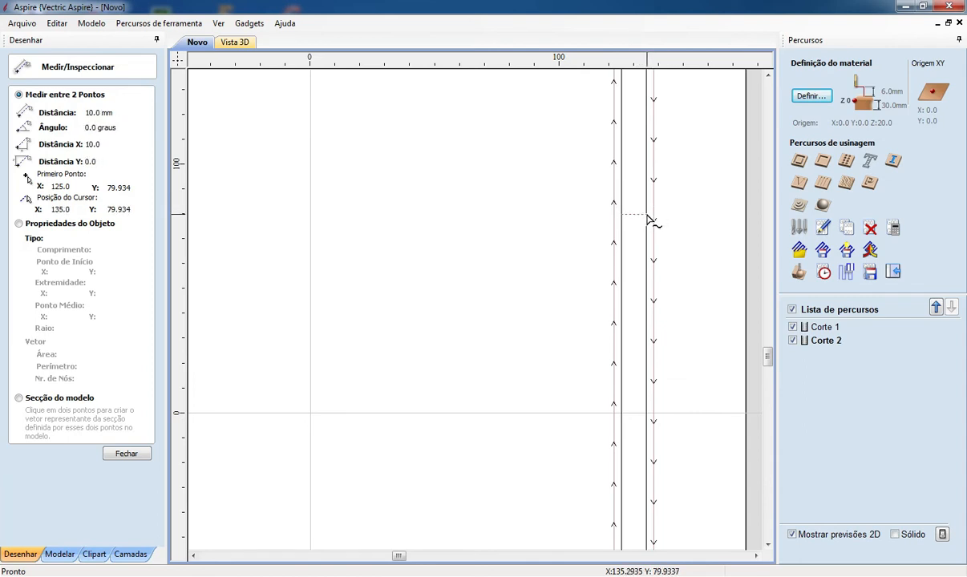
pyautogui.click(127, 454)
# Examine both toolpaths around the whole part in the 2D view and hide them again
pyautogui.scroll(-5, 566, 414)
pyautogui.scroll(2, 505, 455)
pyautogui.scroll(-4, 531, 410)
pyautogui.scroll(2, 552, 437)
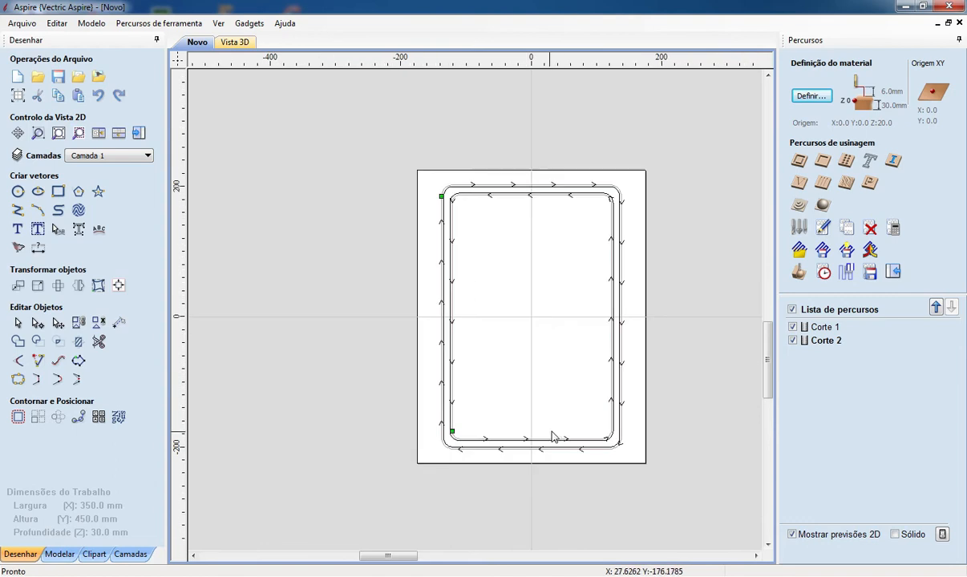
pyautogui.scroll(1, 552, 437)
pyautogui.click(792, 310)
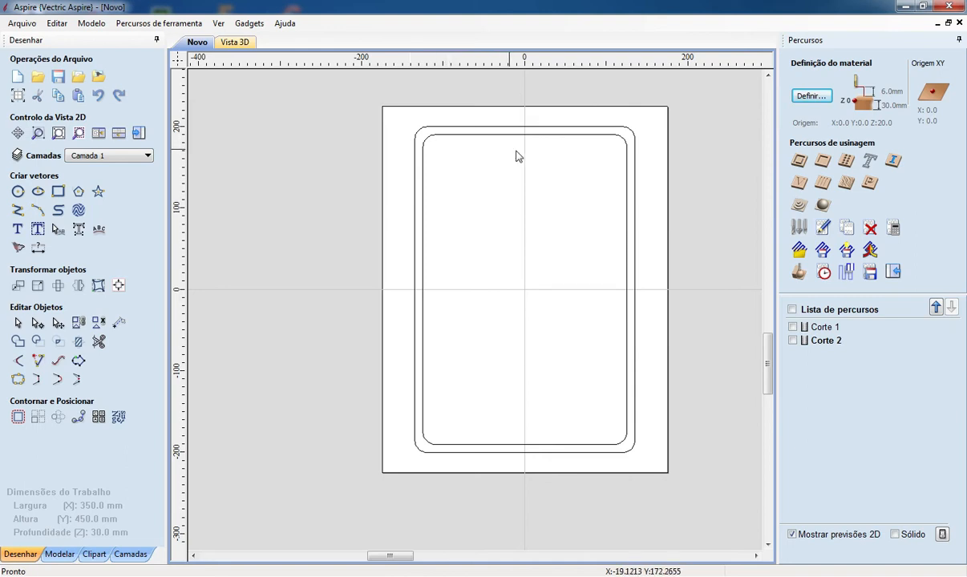
# Draw a square-cornered (Recto) rectangle about 42 x 86 mm just inside the inner outline's upper-left corner
pyautogui.scroll(3, 559, 189)
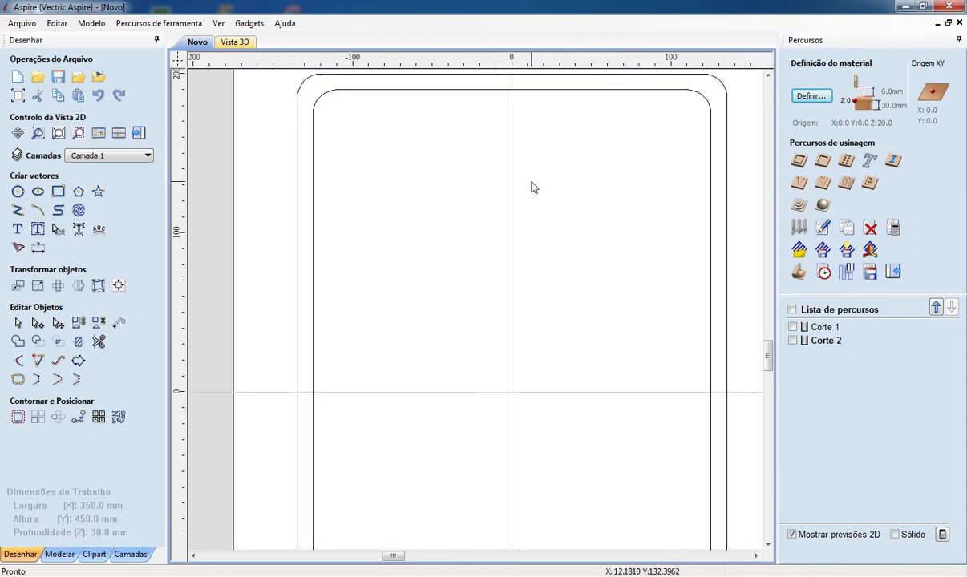
pyautogui.scroll(-2, 515, 144)
pyautogui.scroll(4, 466, 131)
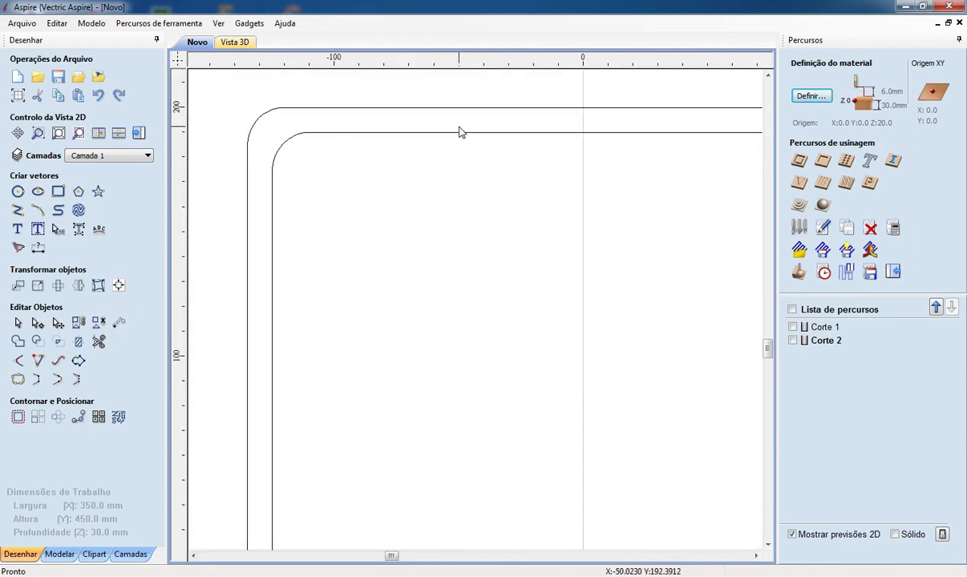
pyautogui.click(58, 192)
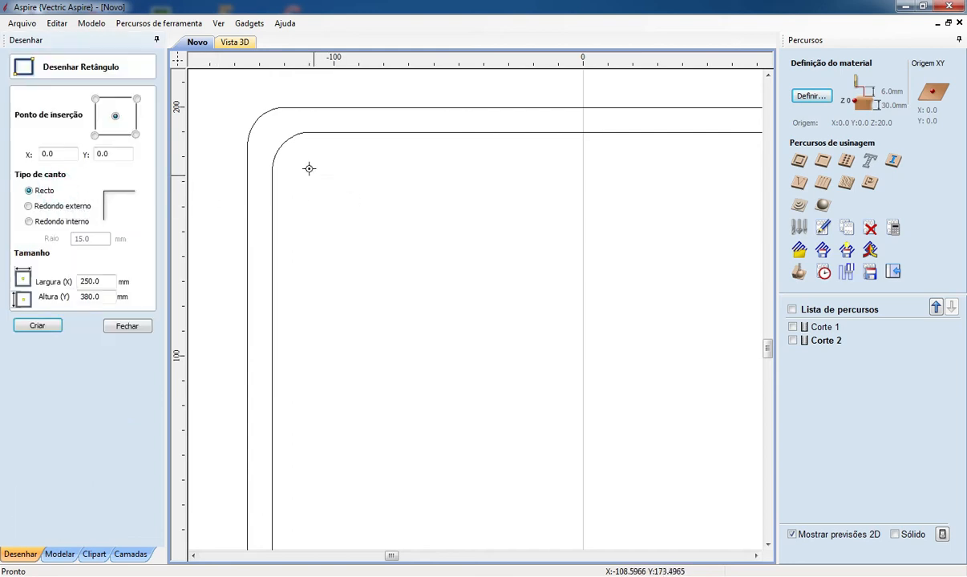
pyautogui.moveTo(296, 151); pyautogui.dragTo(401, 365)
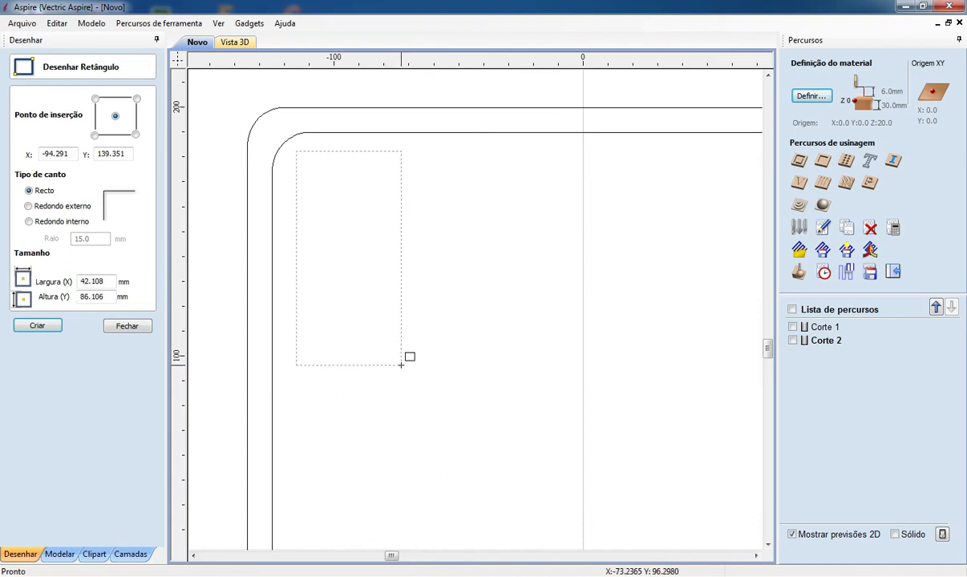
pyautogui.moveTo(401, 364); pyautogui.dragTo(401, 365)
# Set the new rectangle's width to 60 mm and height to 100 mm, apply the size and close the rectangle form
pyautogui.click(102, 281)
pyautogui.moveTo(107, 282); pyautogui.dragTo(74, 283)
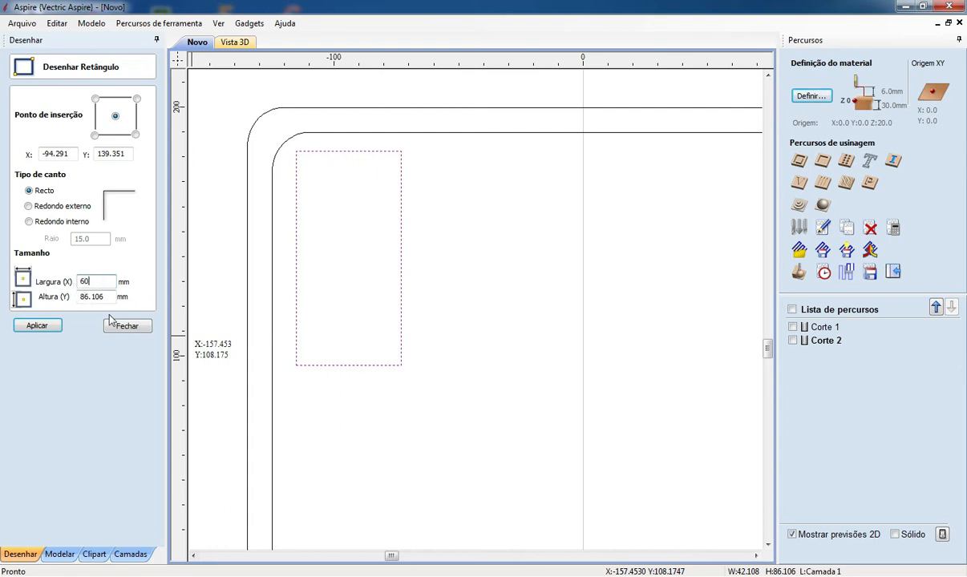
pyautogui.doubleClick(103, 298)
pyautogui.write('100')
pyautogui.click(54, 329)
pyautogui.click(53, 329)
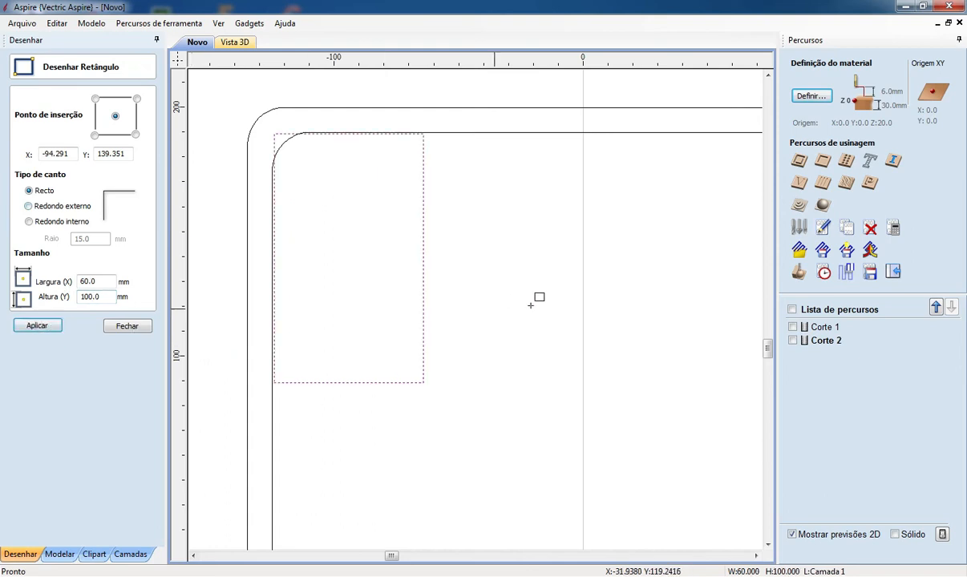
pyautogui.click(132, 325)
# Move the small rectangle sideways so its left edge lies on the inner outline's left edge
pyautogui.scroll(3, 276, 265)
pyautogui.scroll(-3, 276, 266)
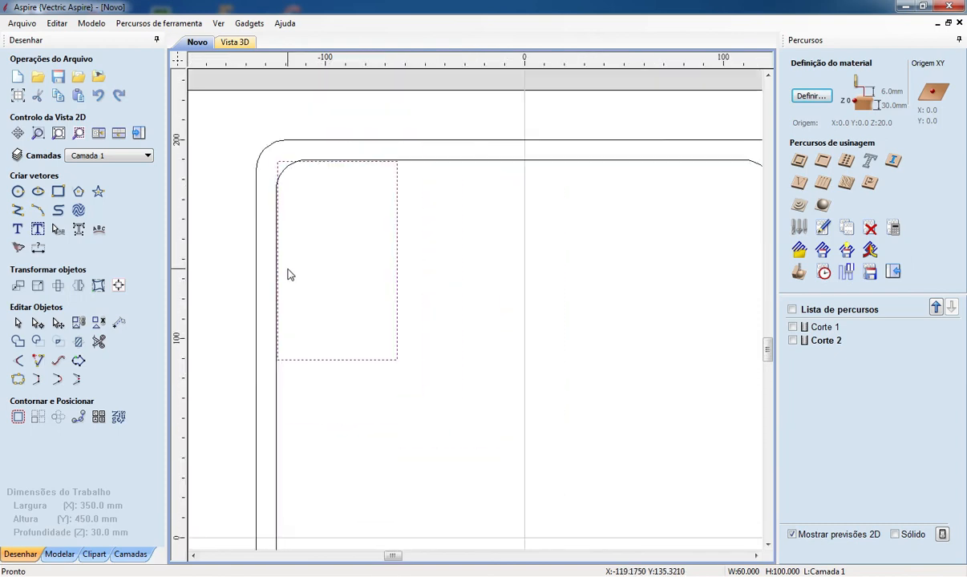
pyautogui.scroll(3, 283, 237)
pyautogui.scroll(2, 275, 294)
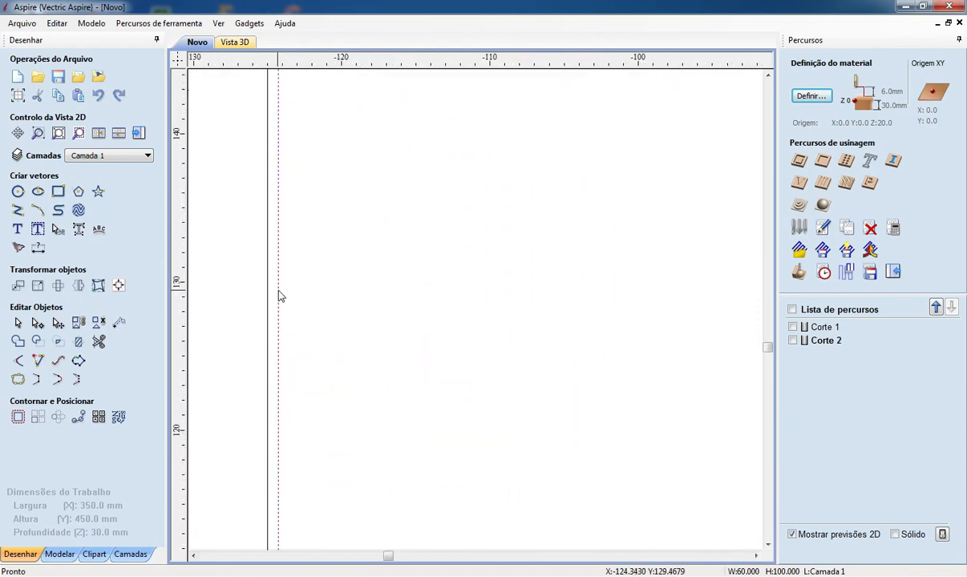
pyautogui.click(279, 290)
pyautogui.scroll(1, 277, 193)
pyautogui.click(277, 210)
pyautogui.moveTo(277, 210); pyautogui.dragTo(259, 207)
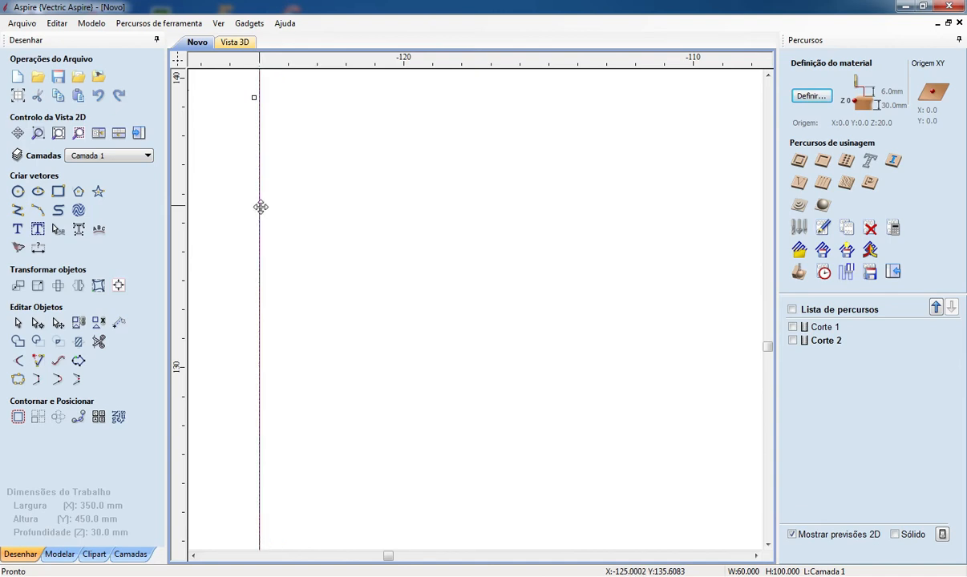
# Move the small rectangle up so its top edge lies on the inner outline's top edge, and deselect it
pyautogui.scroll(-2, 321, 264)
pyautogui.scroll(-5, 331, 272)
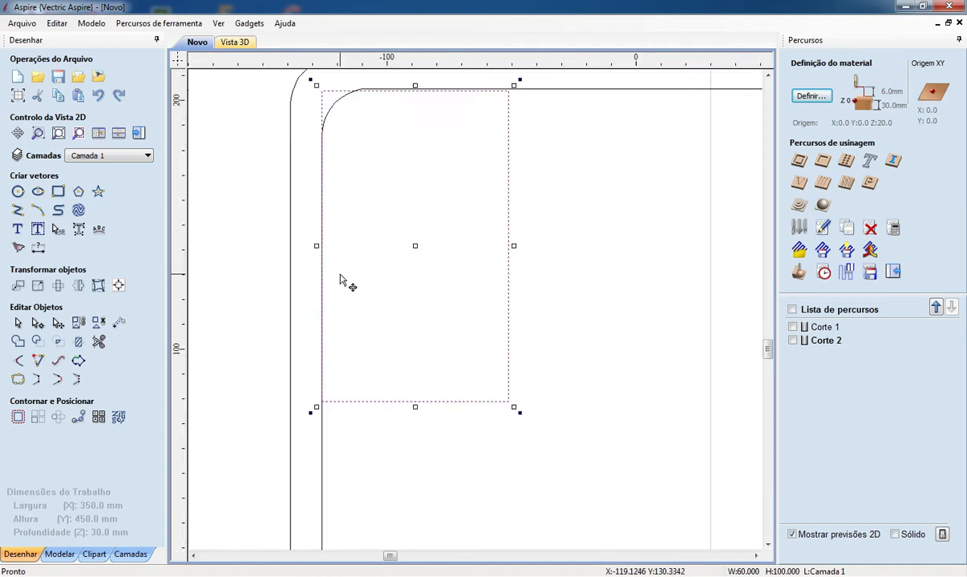
pyautogui.scroll(7, 402, 158)
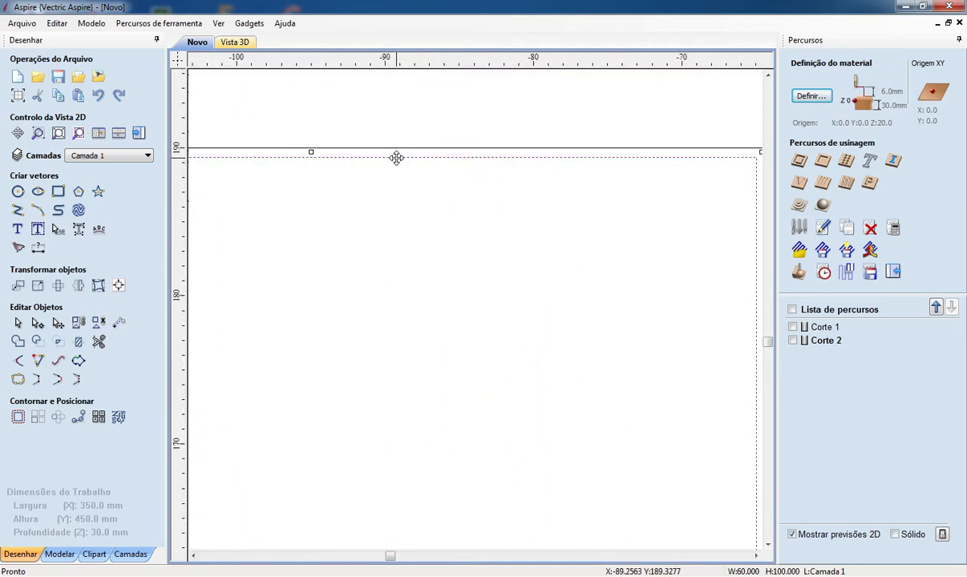
pyautogui.moveTo(396, 158)
pyautogui.mouseDown()
pyautogui.moveTo(391, 147)
pyautogui.moveTo(397, 154)
pyautogui.mouseUp()
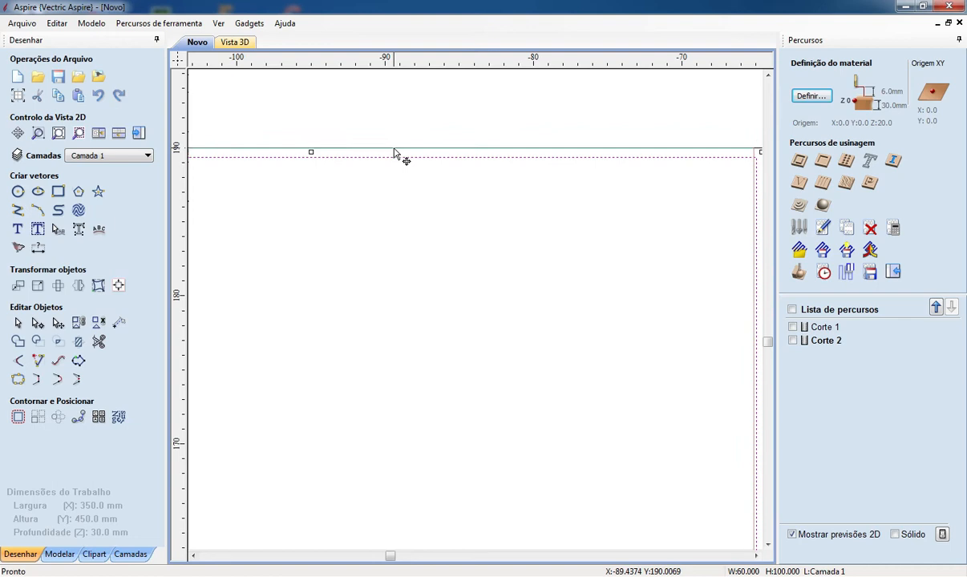
pyautogui.scroll(-3, 447, 255)
pyautogui.scroll(-3, 548, 200)
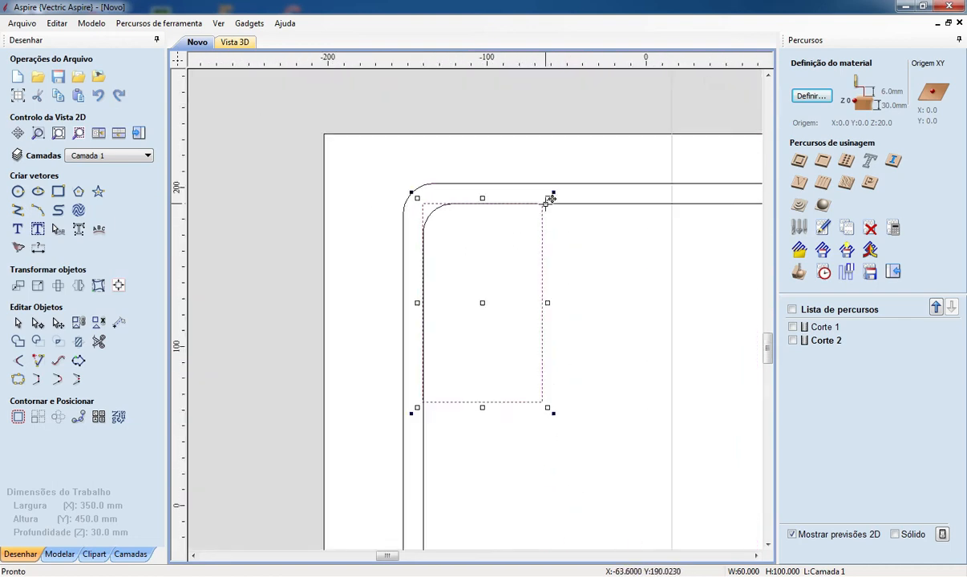
pyautogui.scroll(-4, 518, 265)
pyautogui.scroll(1, 540, 259)
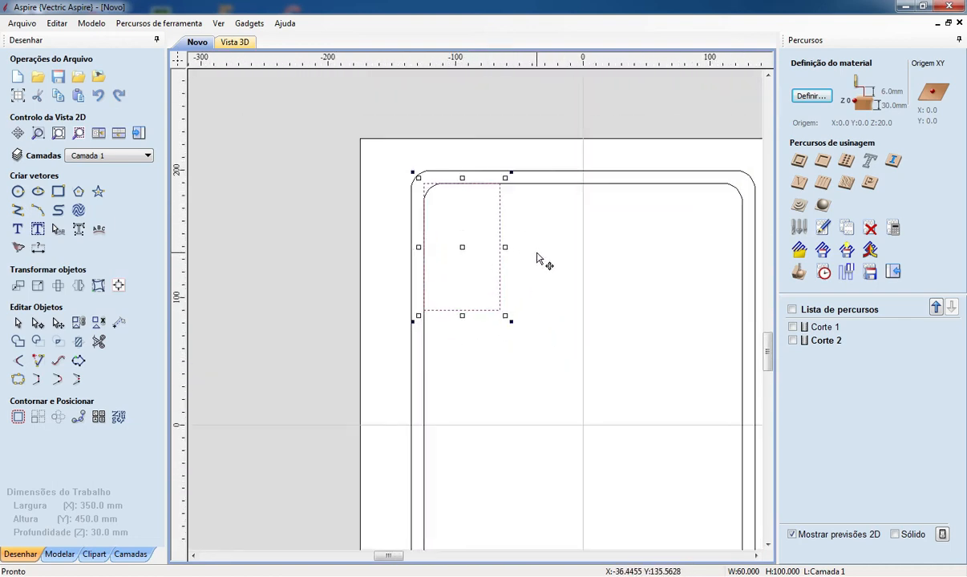
pyautogui.scroll(-1, 449, 265)
pyautogui.scroll(3, 468, 263)
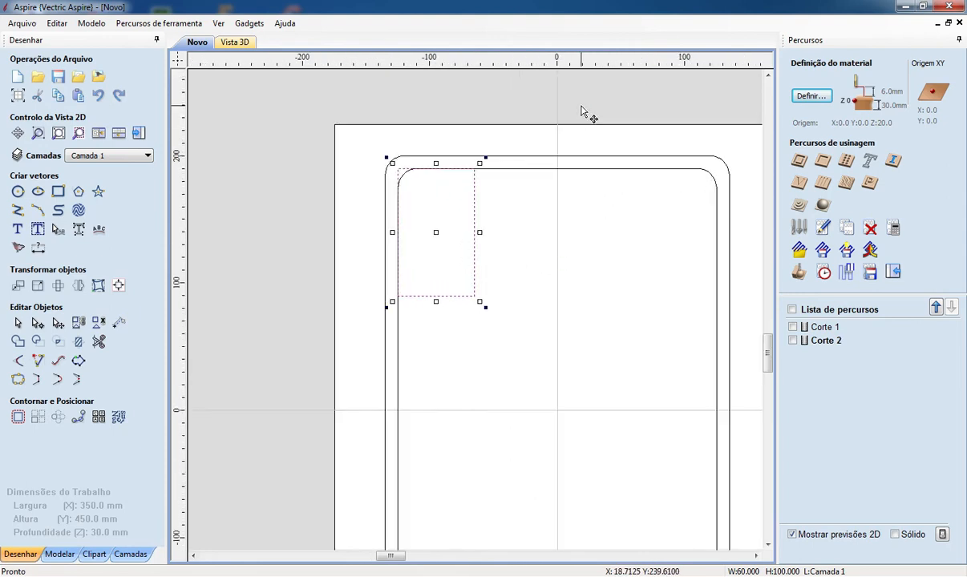
pyautogui.click(580, 106)
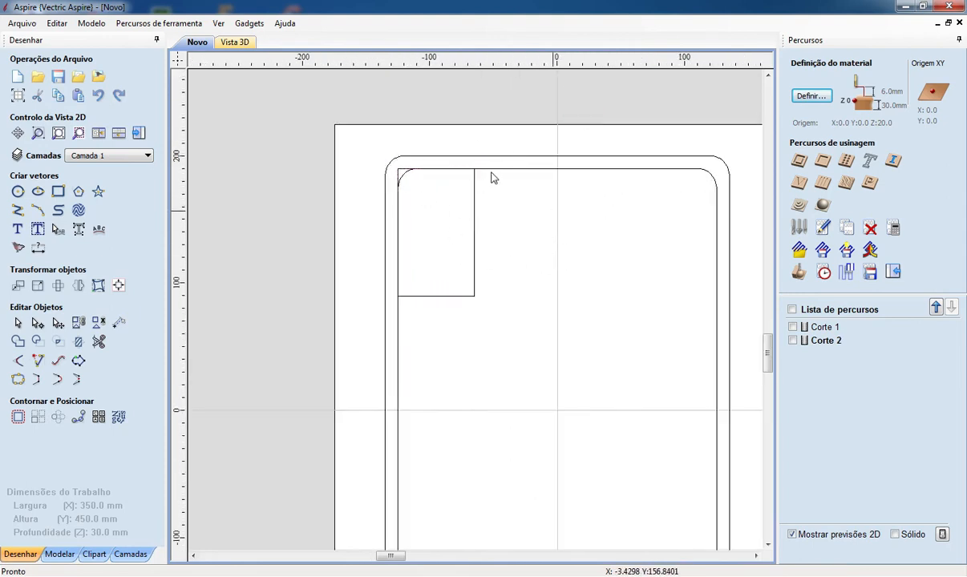
# Round the small rectangle's upper-left corner with a normal fillet of 15 mm radius
pyautogui.scroll(3, 447, 186)
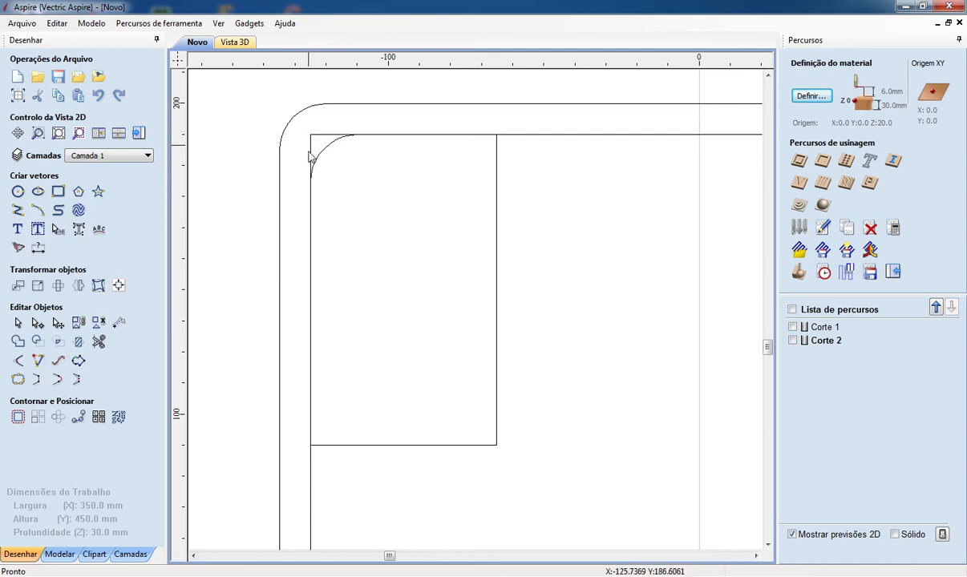
pyautogui.scroll(-4, 337, 160)
pyautogui.scroll(3, 344, 175)
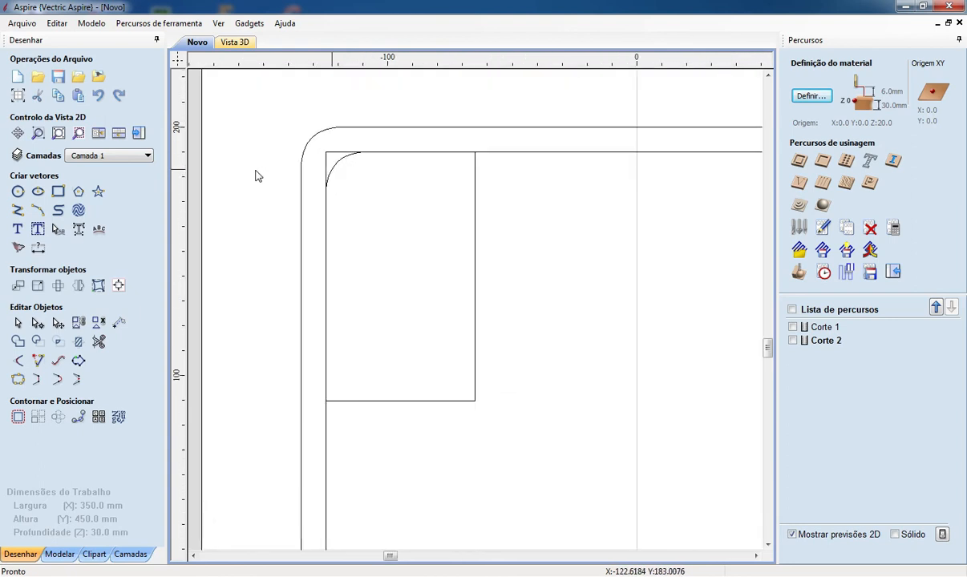
pyautogui.click(18, 361)
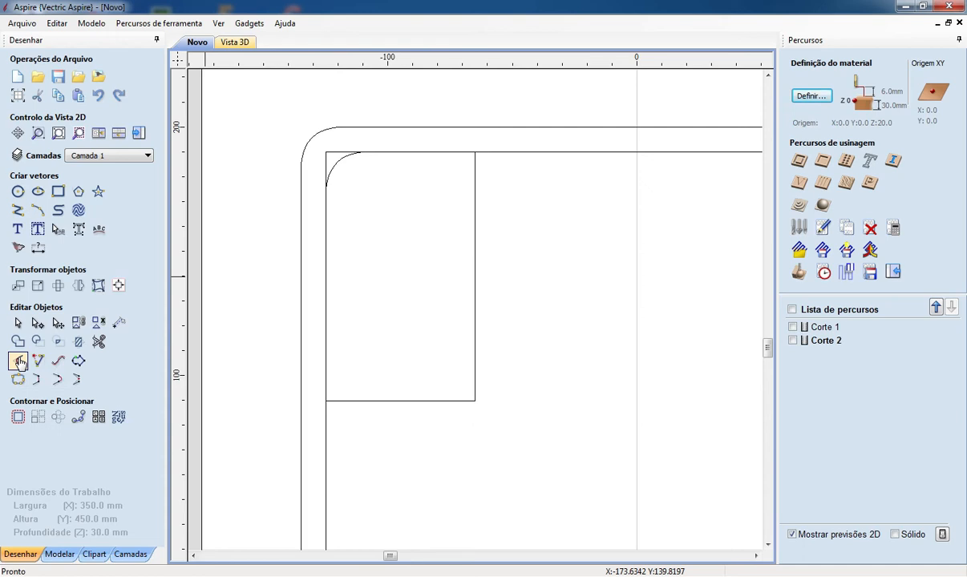
pyautogui.click(19, 361)
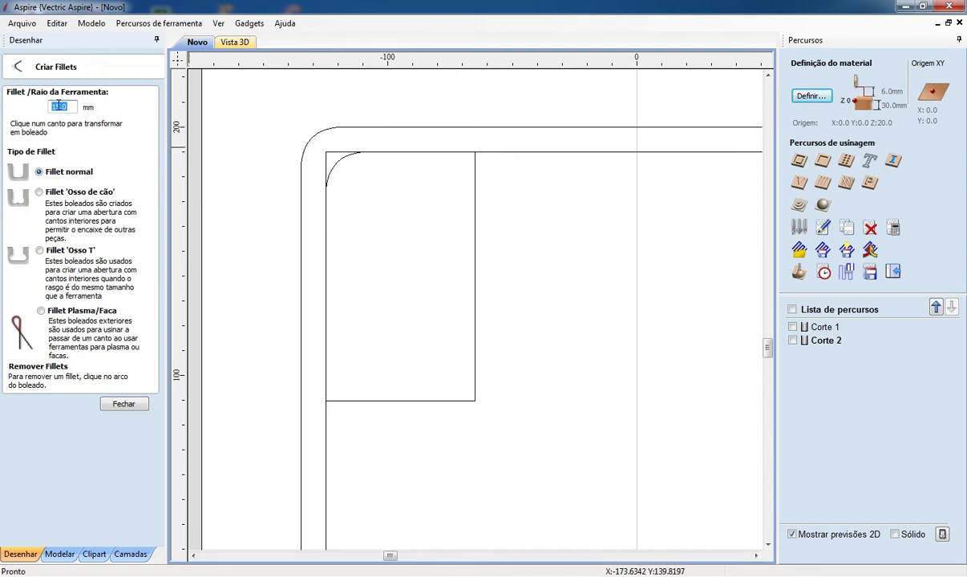
pyautogui.click(324, 151)
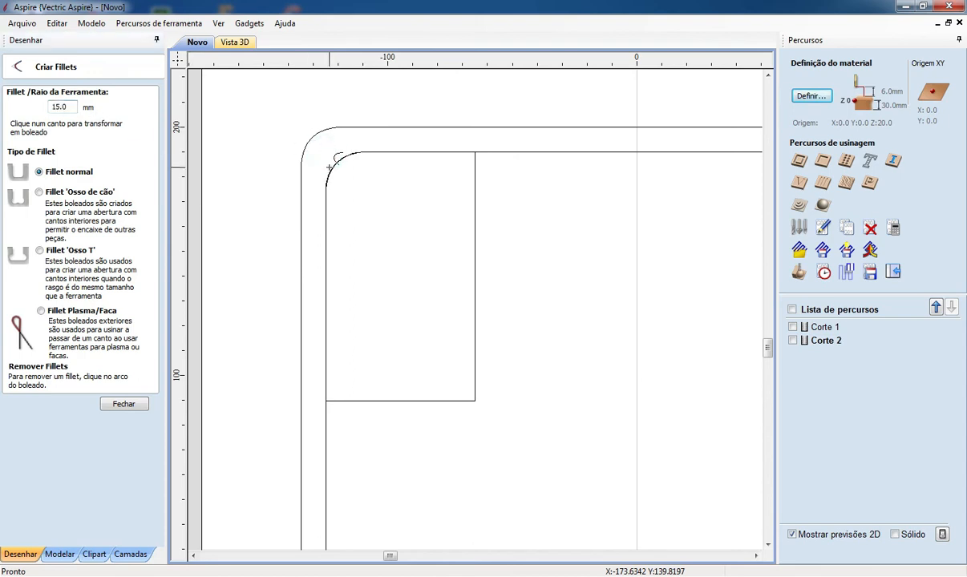
# Examine how the filleted corner and left edge fit the inner outline, and close the fillet form
pyautogui.scroll(6, 324, 151)
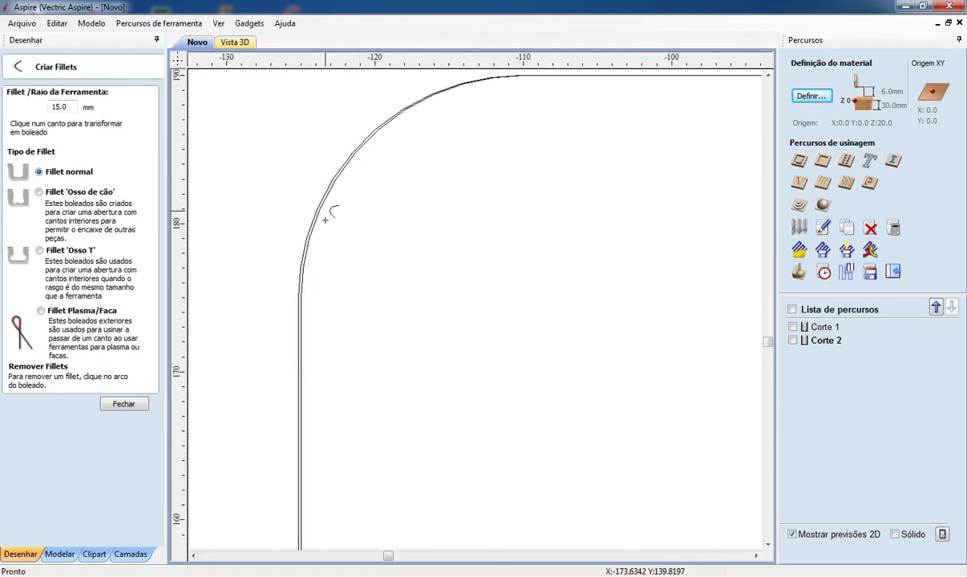
pyautogui.scroll(-5, 315, 300)
pyautogui.scroll(3, 308, 338)
pyautogui.scroll(-3, 324, 315)
pyautogui.scroll(3, 291, 462)
pyautogui.scroll(-4, 308, 350)
pyautogui.scroll(-5, 309, 350)
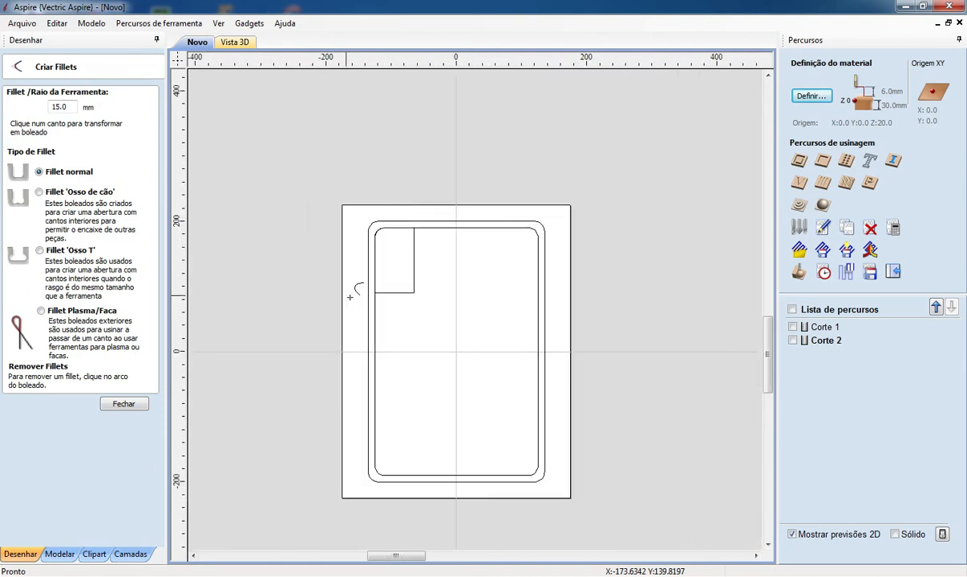
pyautogui.scroll(6, 443, 215)
pyautogui.scroll(5, 358, 225)
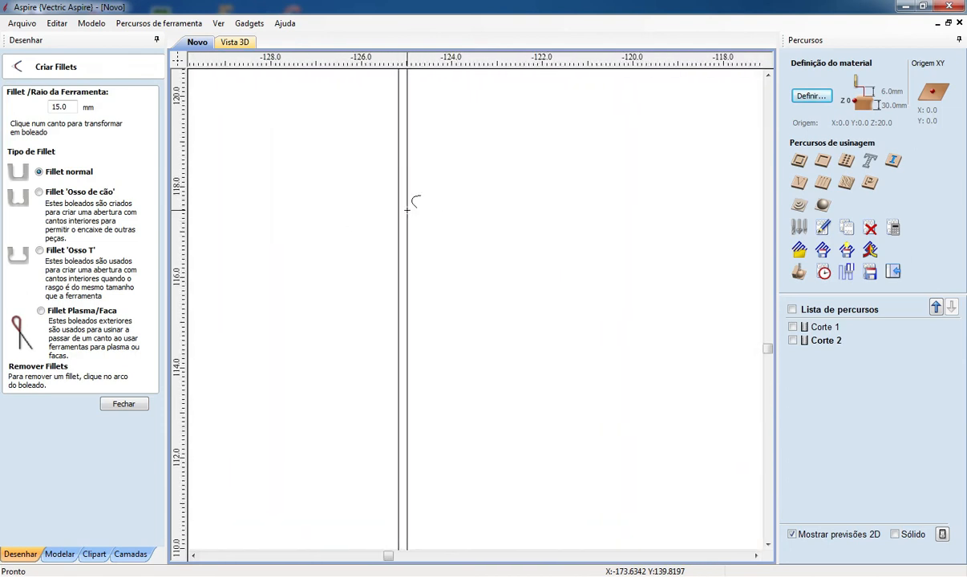
pyautogui.click(122, 404)
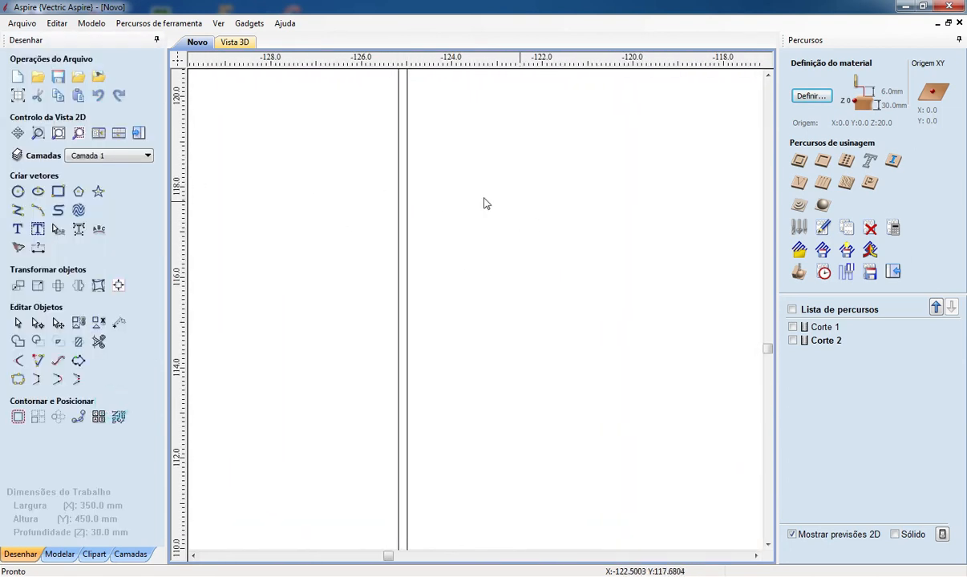
# Move the inner rounded outline slightly left so its left edge coincides with the small rectangle's left edge
pyautogui.click(407, 210)
pyautogui.scroll(4, 407, 211)
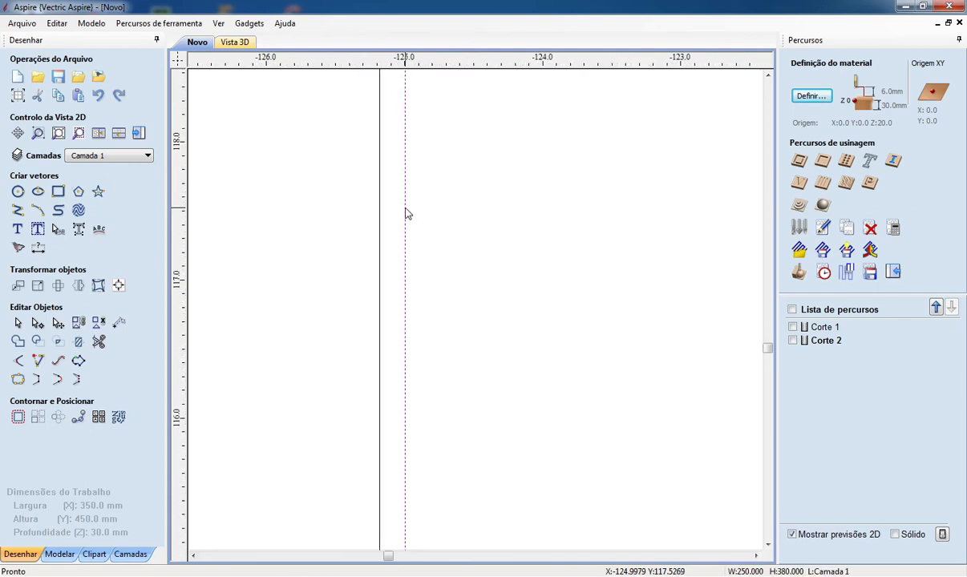
pyautogui.click(405, 209)
pyautogui.click(399, 206)
pyautogui.scroll(-4, 418, 234)
pyautogui.scroll(-4, 411, 221)
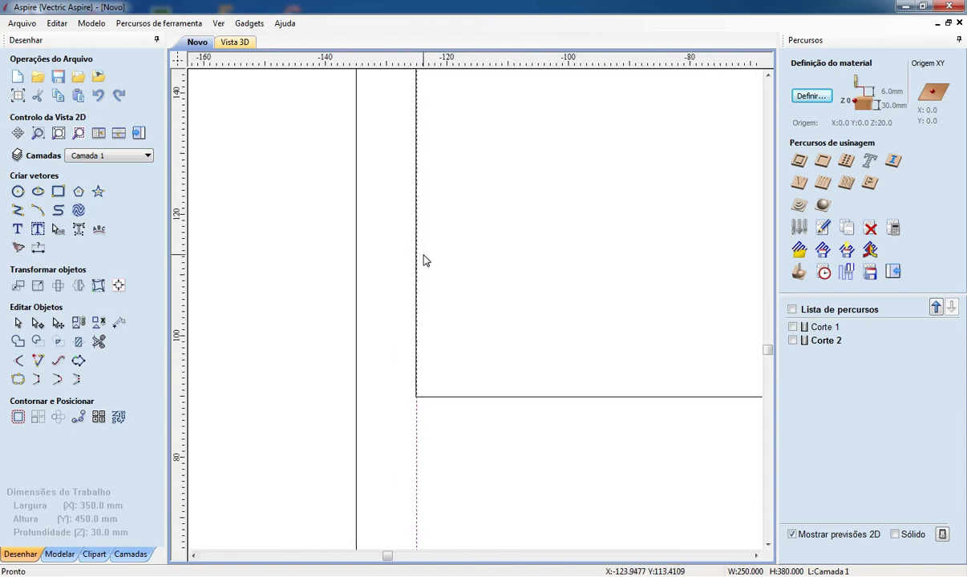
pyautogui.scroll(-2, 493, 265)
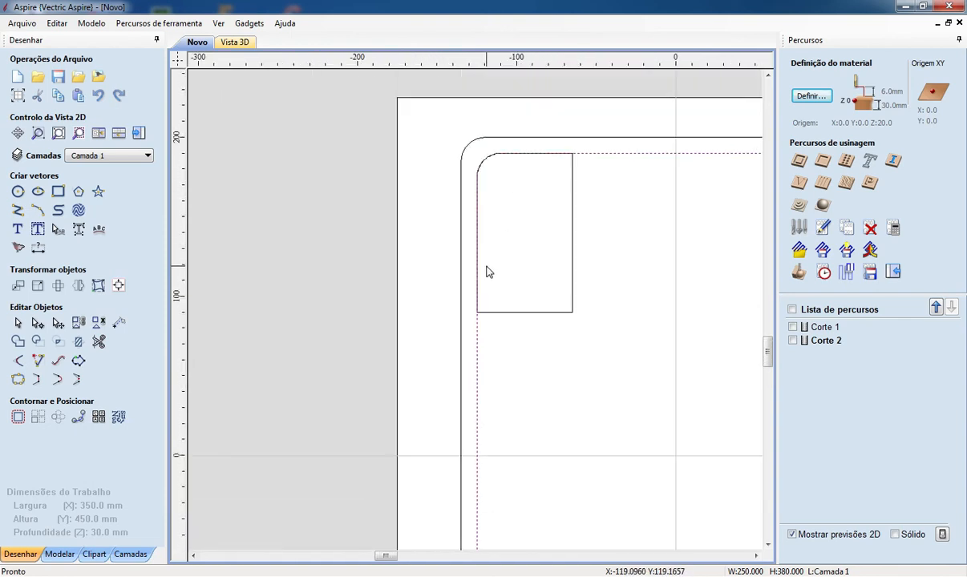
pyautogui.scroll(3, 479, 205)
pyautogui.scroll(5, 484, 197)
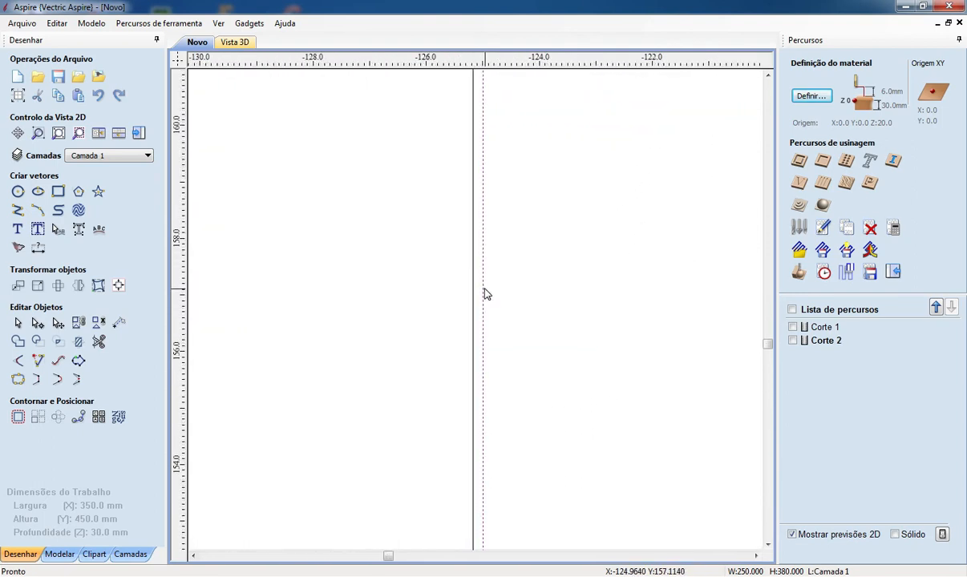
pyautogui.click(482, 288)
pyautogui.moveTo(484, 289); pyautogui.dragTo(473, 288)
pyautogui.scroll(-6, 453, 246)
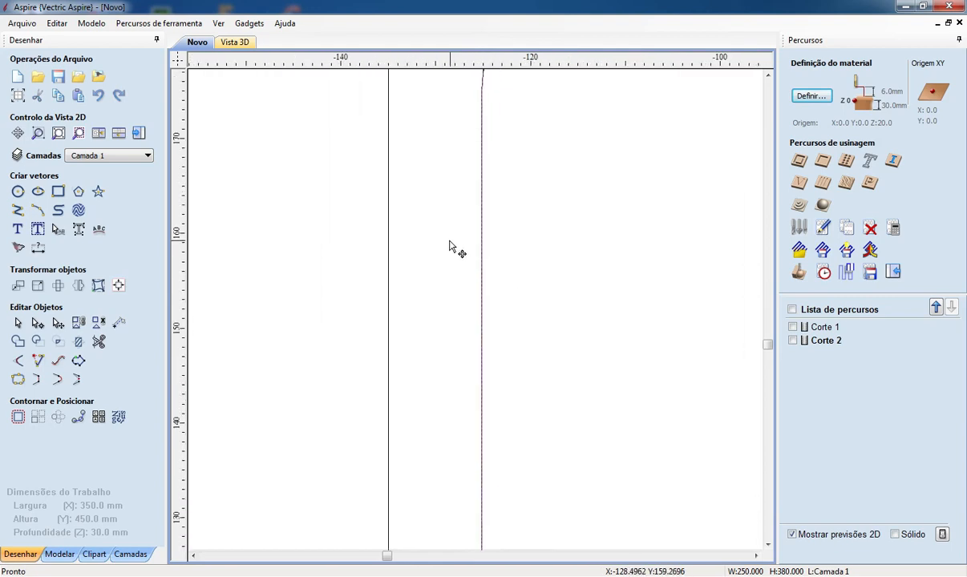
# Examine the overlap of the small rectangle and inner outline along the edges and rounded corner, and clear the selection
pyautogui.scroll(-1, 463, 248)
pyautogui.scroll(2, 485, 201)
pyautogui.scroll(-5, 480, 203)
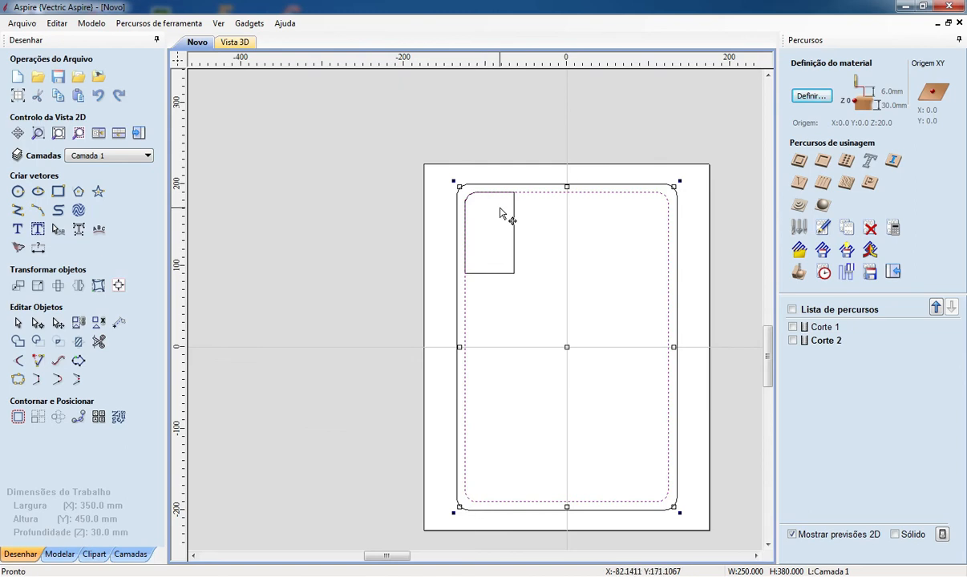
pyautogui.scroll(4, 548, 166)
pyautogui.scroll(5, 601, 229)
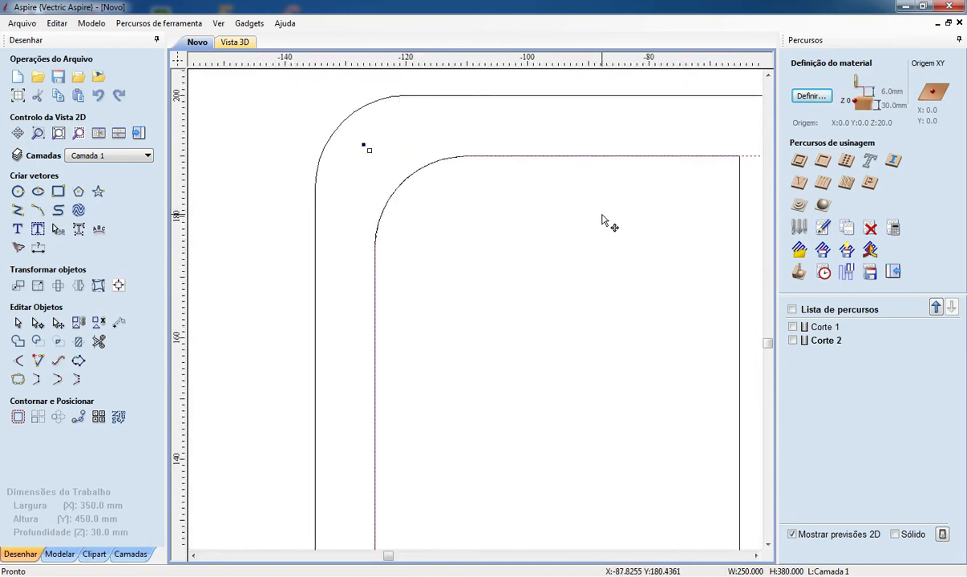
pyautogui.scroll(2, 602, 219)
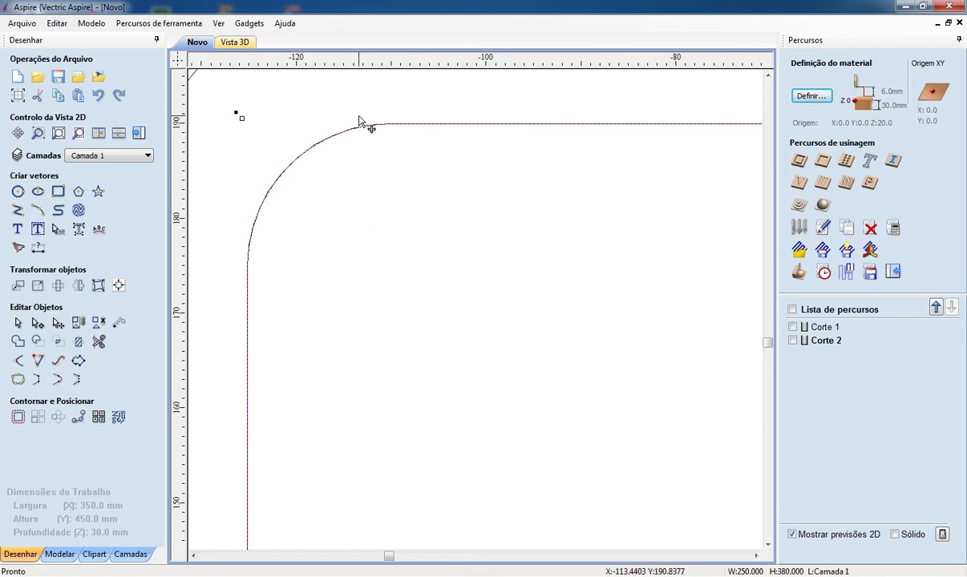
pyautogui.scroll(-4, 329, 209)
pyautogui.scroll(6, 329, 190)
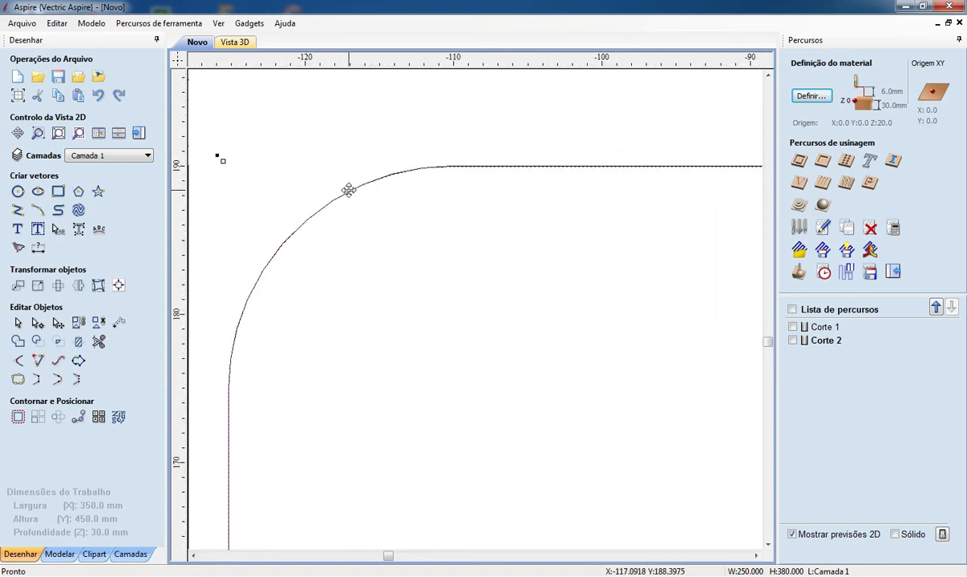
pyautogui.scroll(3, 373, 198)
pyautogui.scroll(4, 387, 133)
pyautogui.scroll(-1, 345, 156)
pyautogui.scroll(-3, 345, 167)
pyautogui.scroll(6, 594, 158)
pyautogui.scroll(-10, 543, 133)
pyautogui.scroll(6, 425, 250)
pyautogui.click(481, 335)
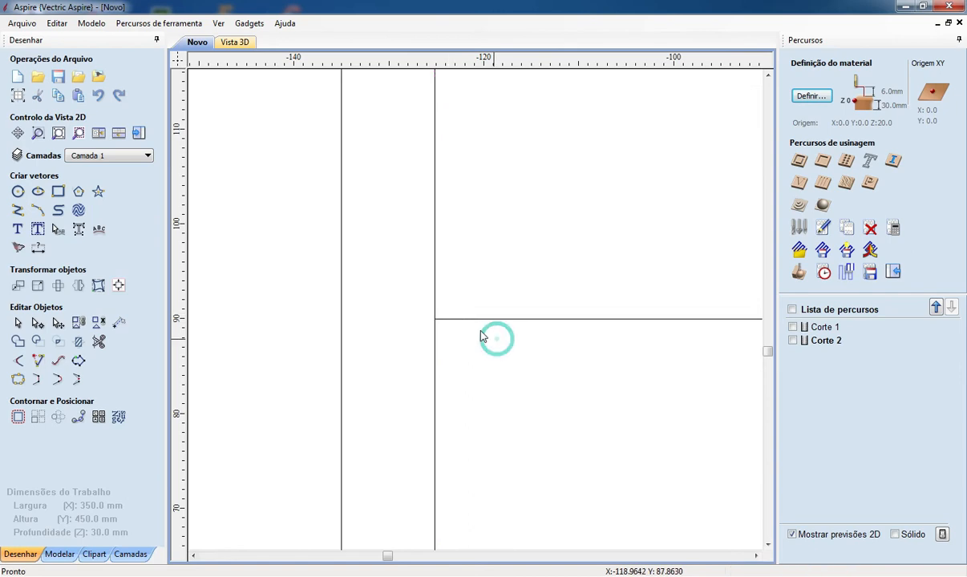
pyautogui.scroll(-6, 381, 320)
pyautogui.scroll(5, 384, 212)
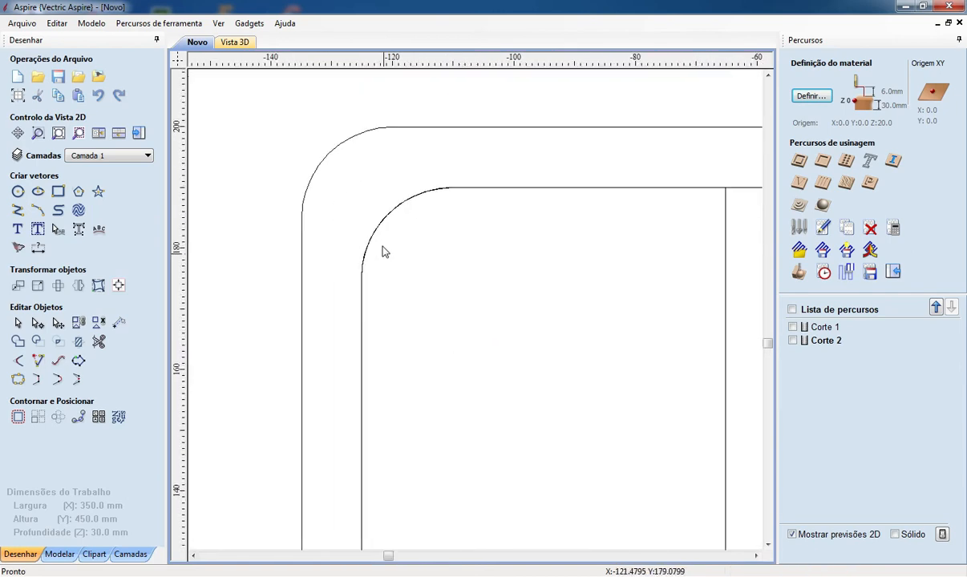
pyautogui.scroll(-2, 343, 233)
pyautogui.scroll(-3, 343, 233)
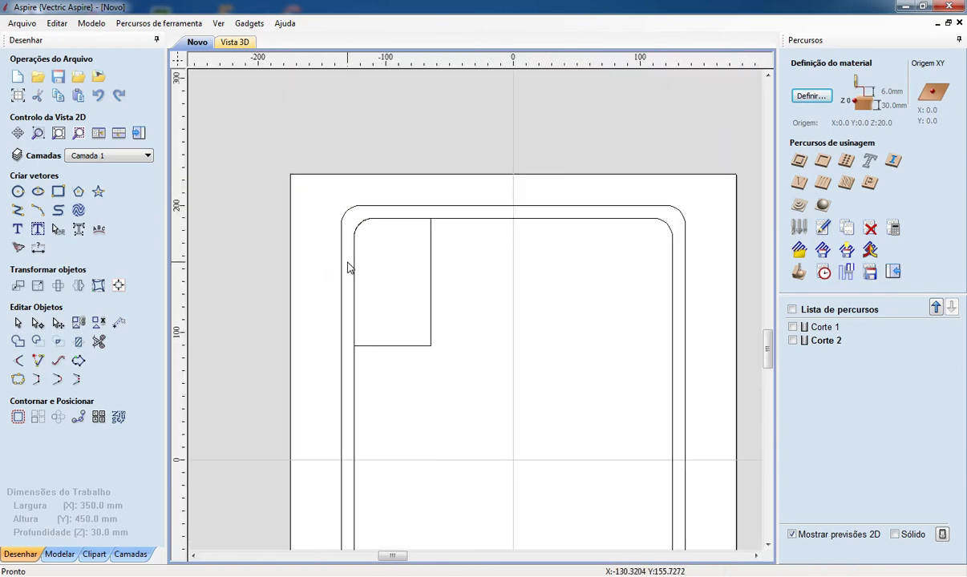
# Start a pocket toolpath on the 60 x 100 mm corner rectangle and assign the metric End Mill (6 mm)
pyautogui.click(431, 324)
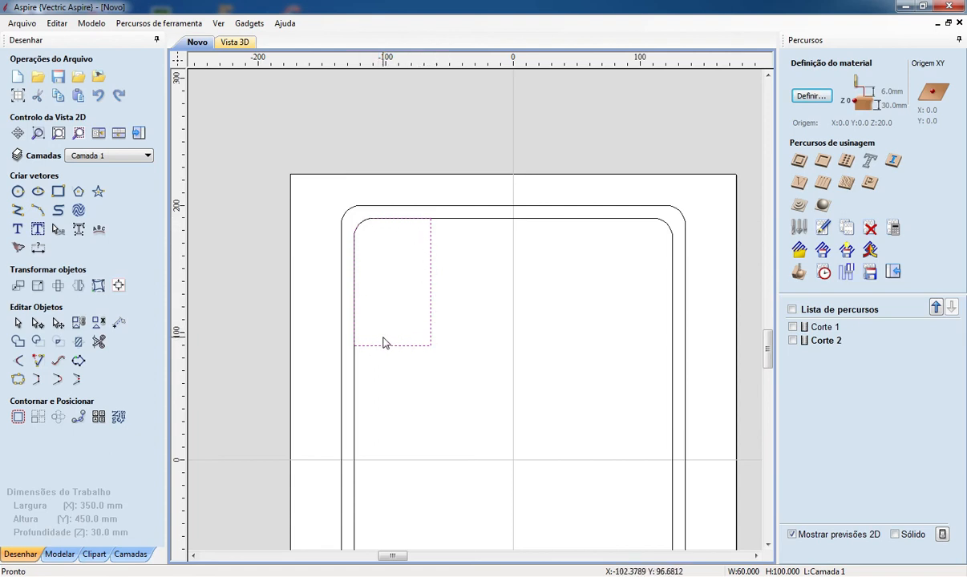
pyautogui.click(819, 163)
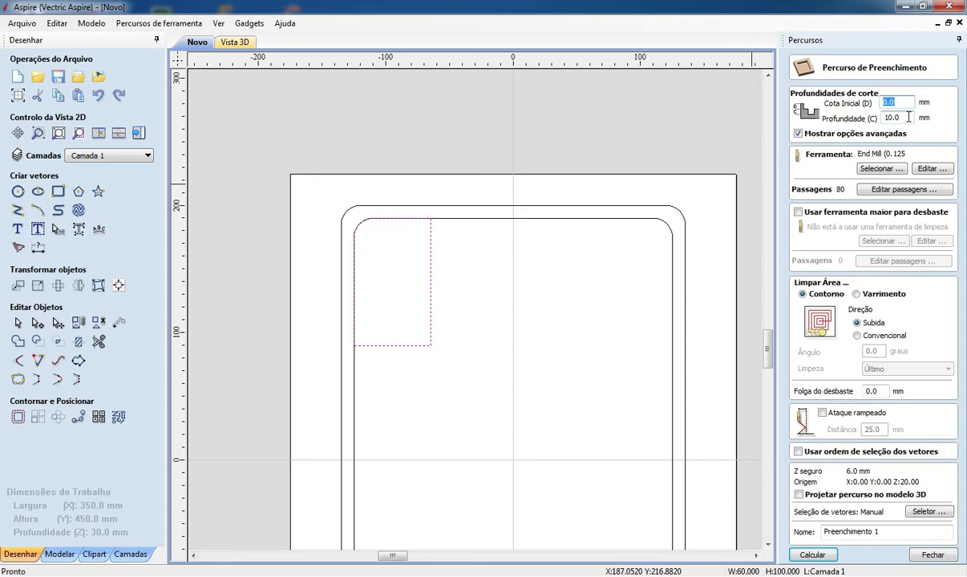
pyautogui.click(879, 169)
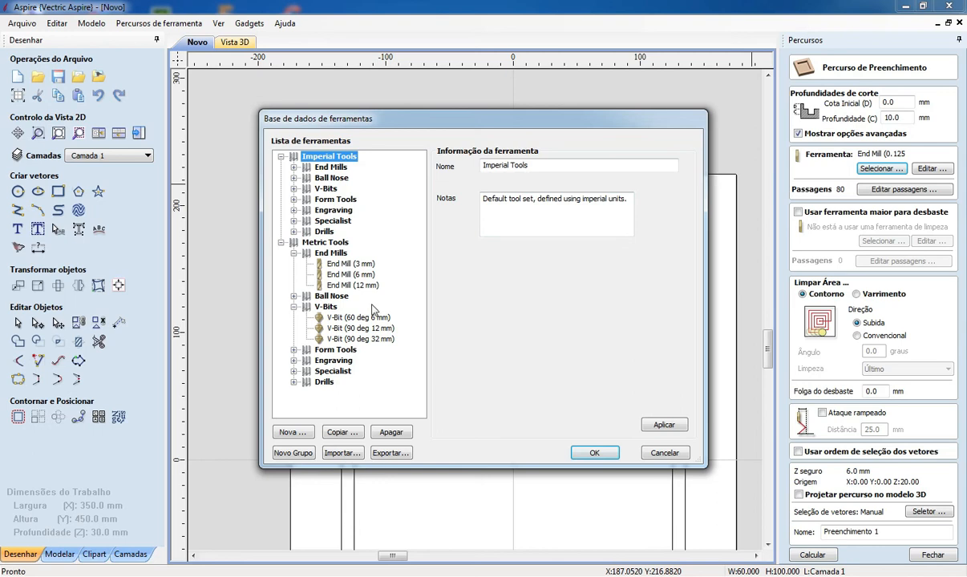
pyautogui.click(361, 275)
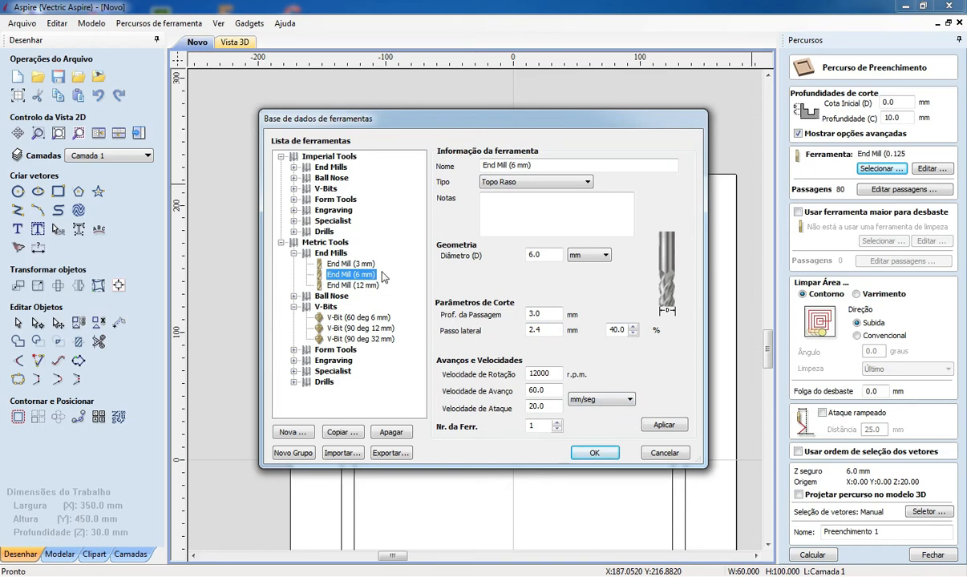
pyautogui.click(607, 456)
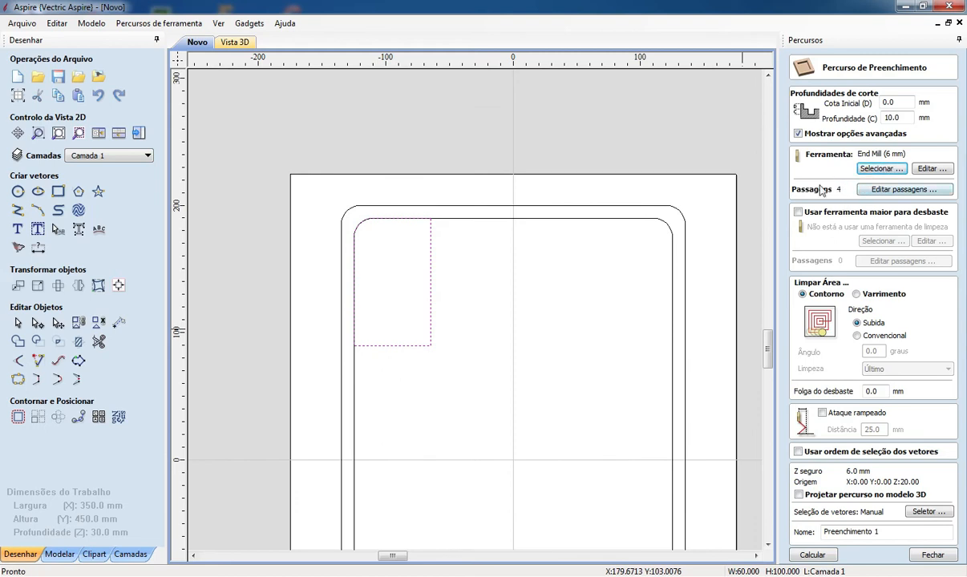
# Review the pocket's pass depths, keep them as they are, and calculate the 10 mm deep toolpath with contour clearing
pyautogui.click(880, 190)
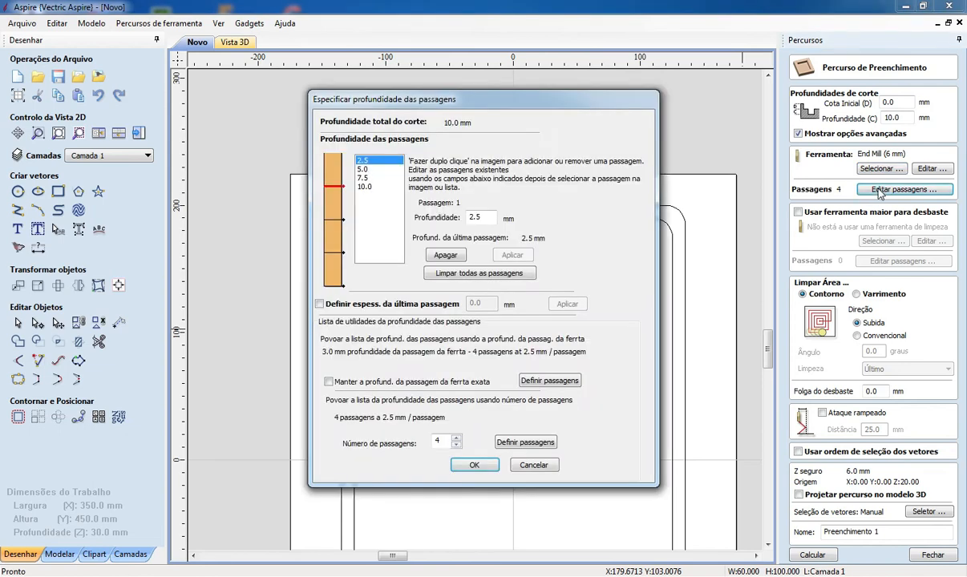
pyautogui.doubleClick(473, 218)
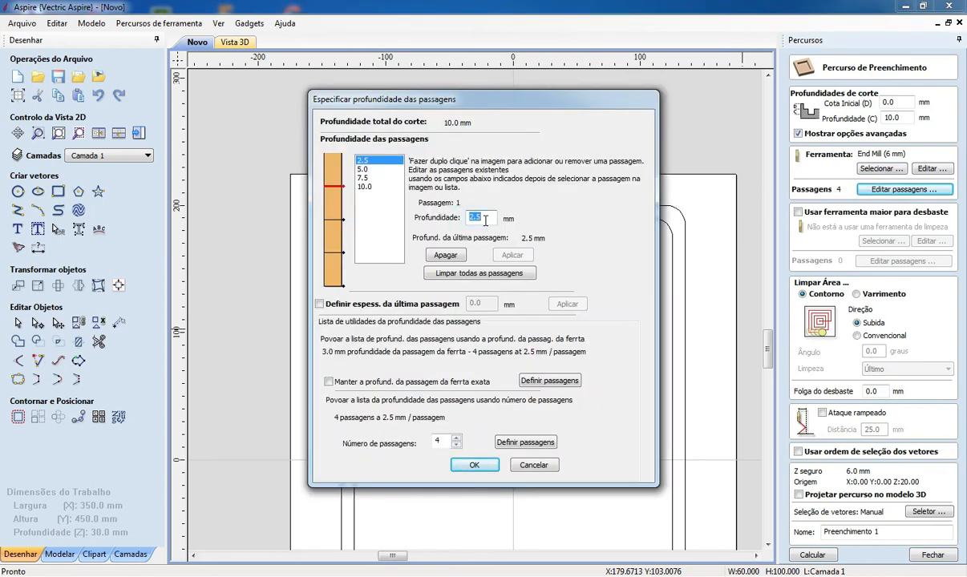
pyautogui.click(481, 469)
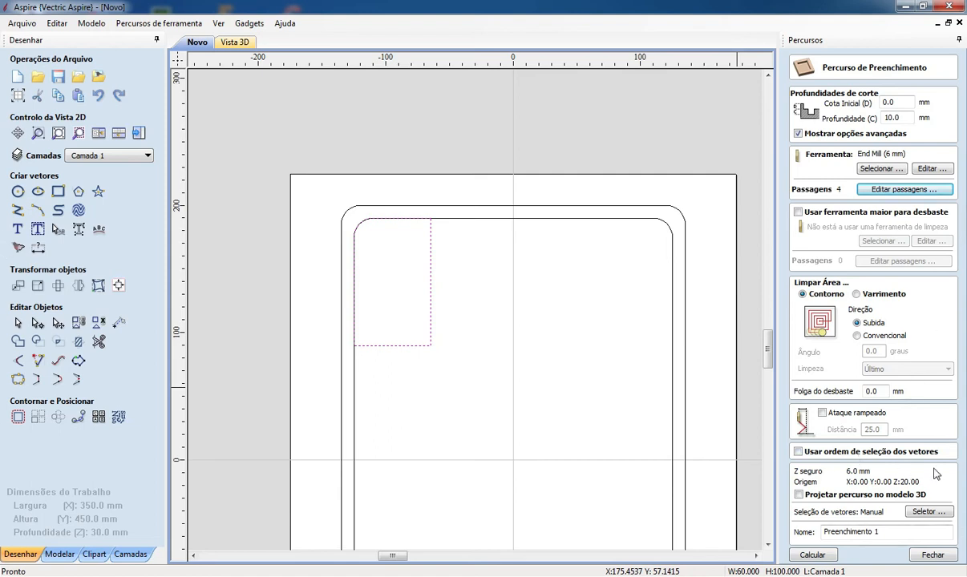
pyautogui.click(812, 555)
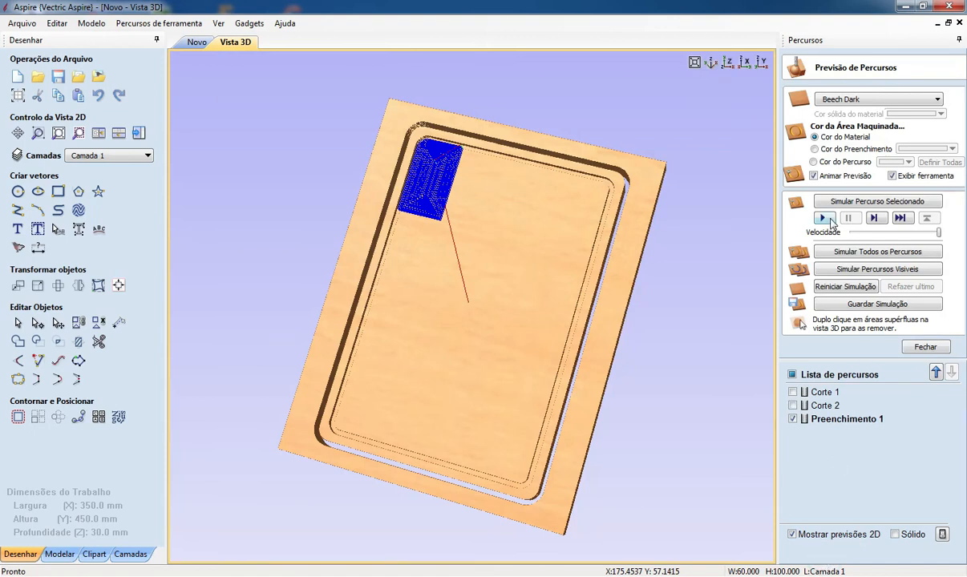
# Simulate the corner pocket toolpath in 3D and examine the machined board from several angles
pyautogui.click(826, 219)
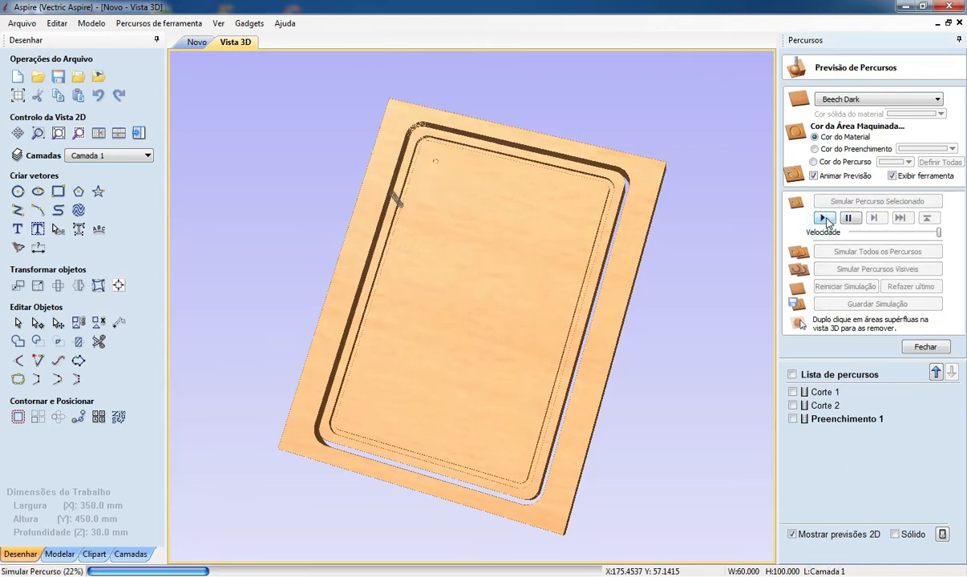
pyautogui.scroll(2, 448, 198)
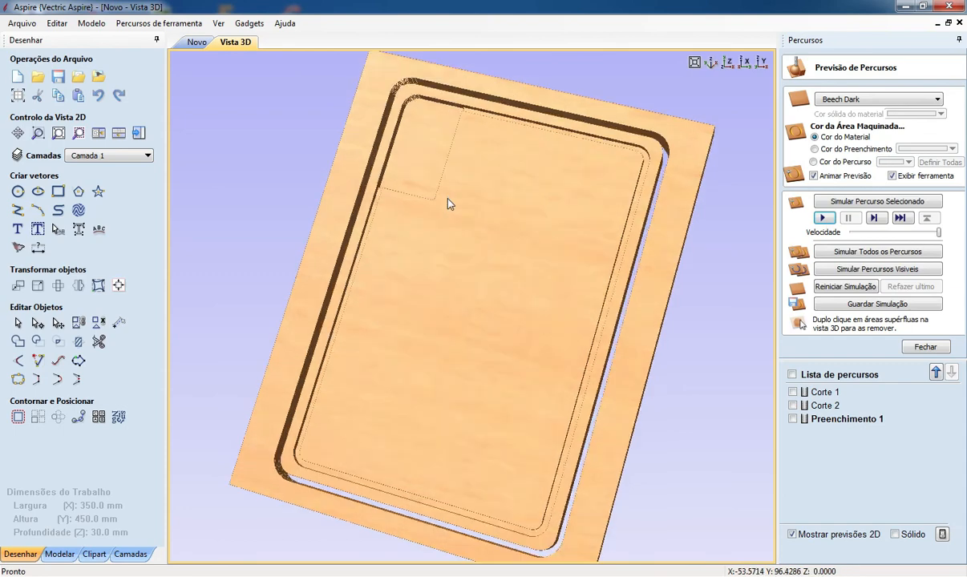
pyautogui.scroll(3, 448, 204)
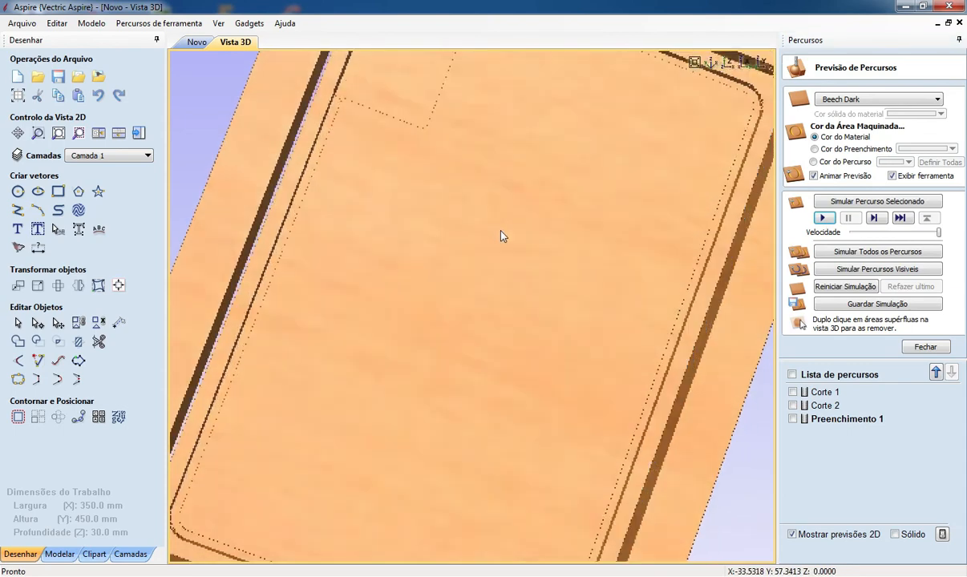
pyautogui.moveTo(501, 231); pyautogui.dragTo(426, 191)
pyautogui.moveTo(370, 403); pyautogui.dragTo(698, 406)
pyautogui.scroll(-5, 440, 412)
pyautogui.moveTo(361, 388); pyautogui.dragTo(280, 389)
pyautogui.scroll(5, 272, 337)
pyautogui.moveTo(316, 348); pyautogui.dragTo(247, 308)
pyautogui.scroll(-4, 213, 244)
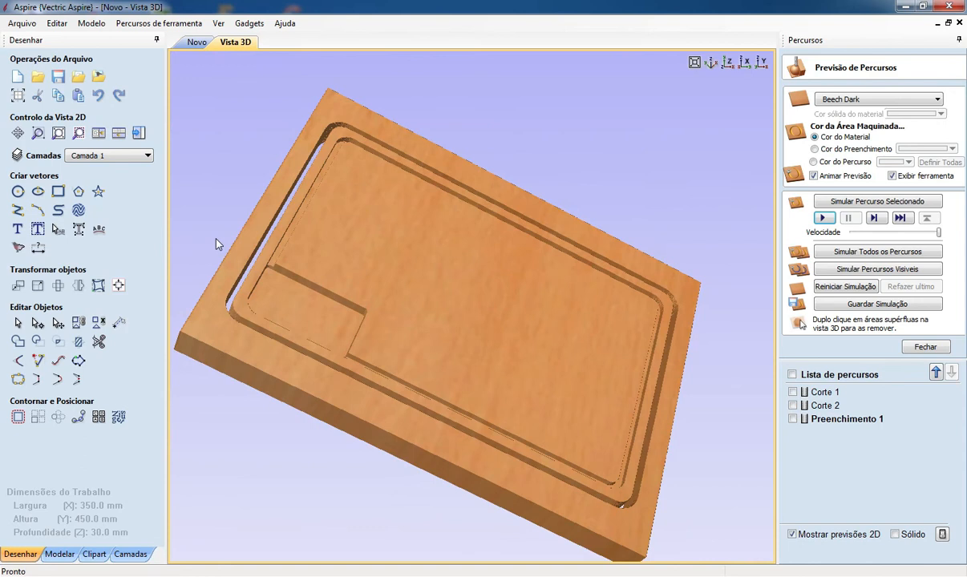
# Examine the pocket's walls and their junction with the inner groove close up, and inspect the board's underside
pyautogui.scroll(5, 265, 262)
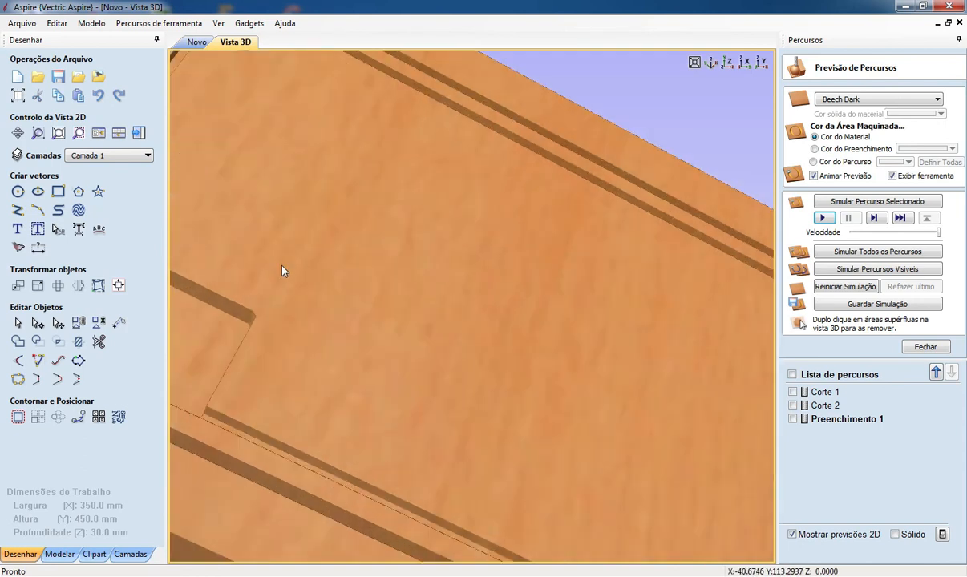
pyautogui.scroll(-3, 272, 265)
pyautogui.scroll(-3, 192, 249)
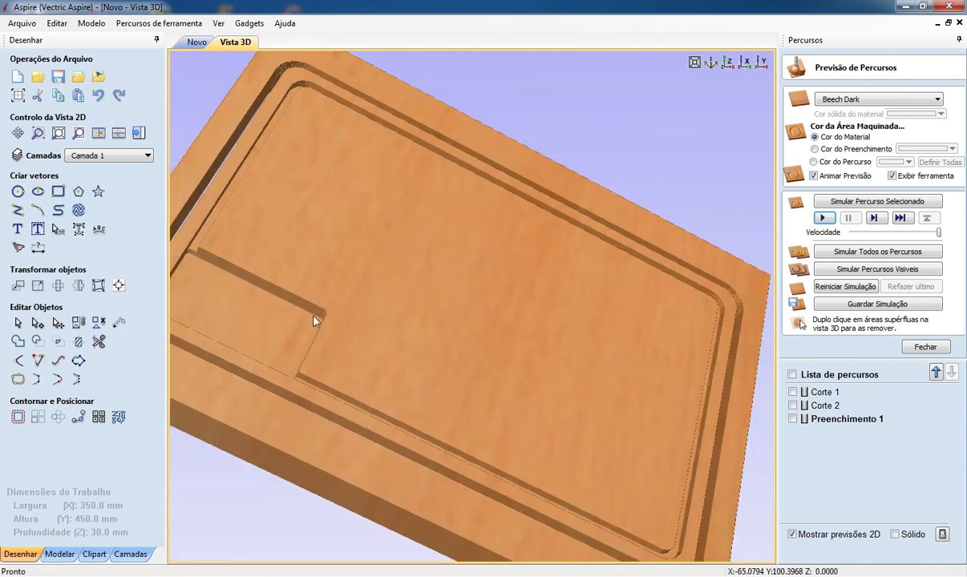
pyautogui.scroll(3, 184, 257)
pyautogui.scroll(-3, 319, 319)
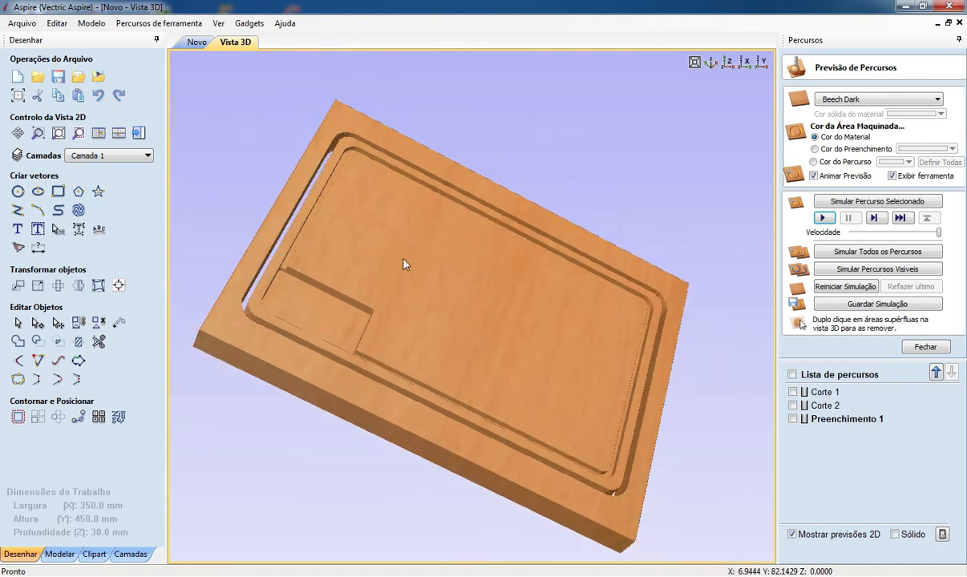
pyautogui.scroll(4, 421, 272)
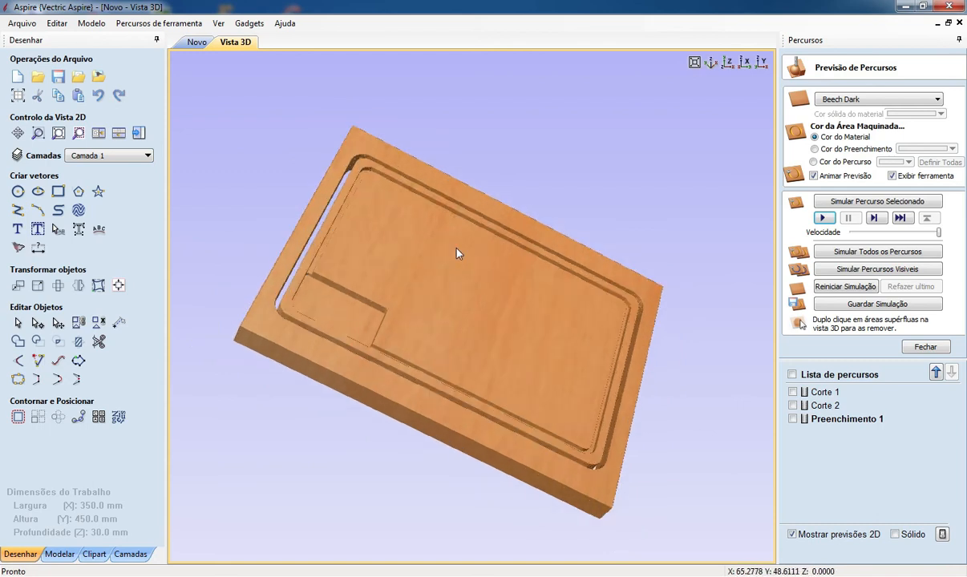
pyautogui.scroll(-3, 542, 277)
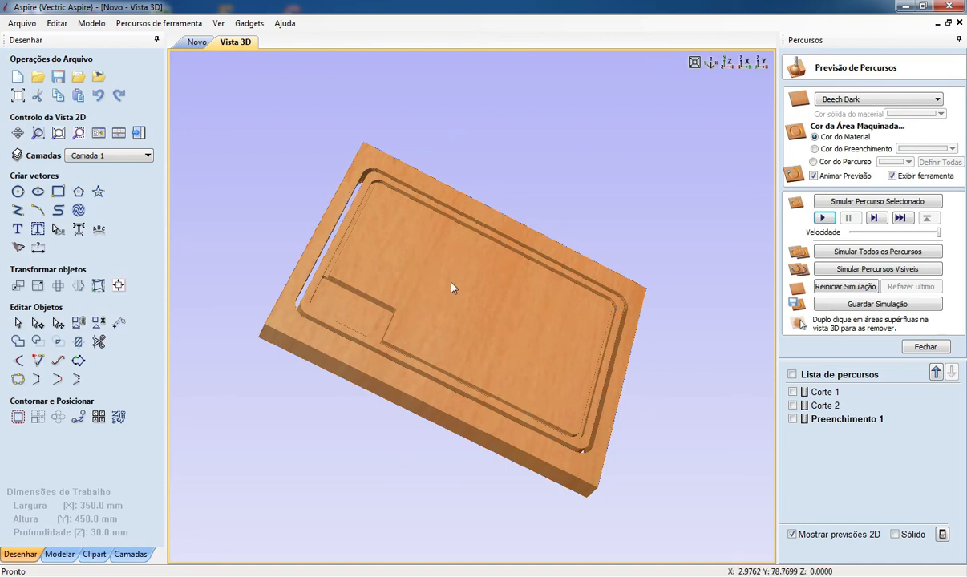
pyautogui.moveTo(315, 215); pyautogui.dragTo(479, 189)
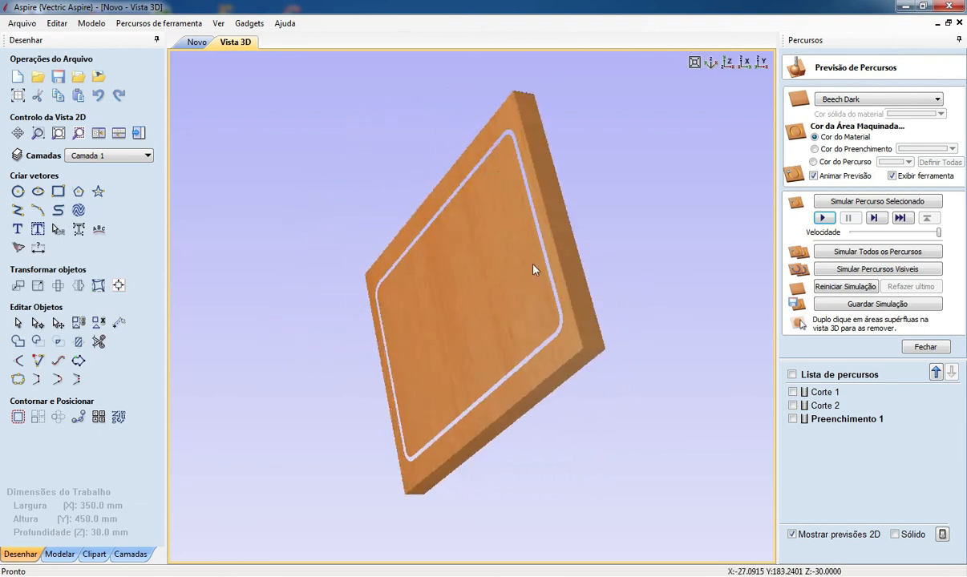
pyautogui.moveTo(621, 237); pyautogui.dragTo(295, 256)
pyautogui.moveTo(377, 255); pyautogui.dragTo(283, 267)
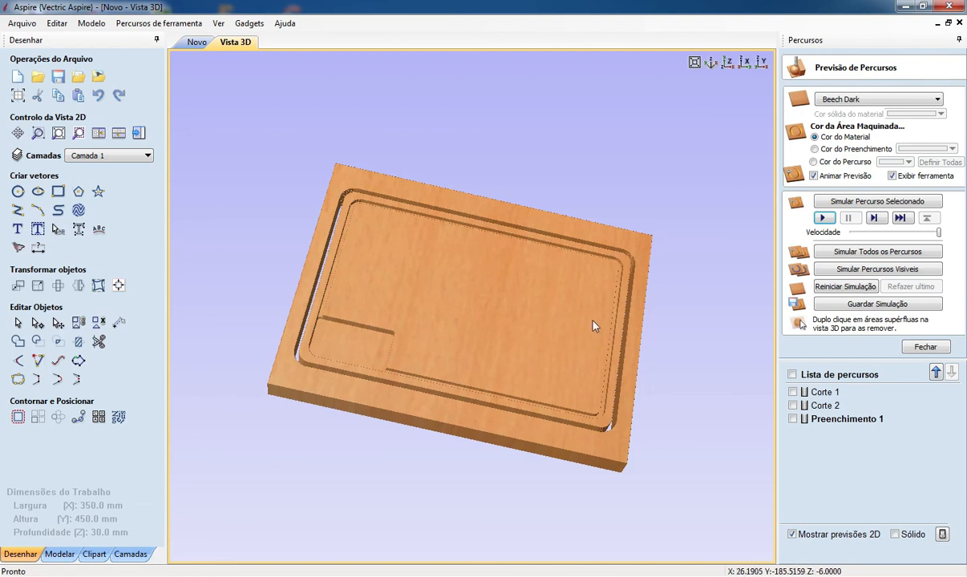
# Return to the 2D drawing and examine the free area beside the corner pocket inside the inner outline
pyautogui.click(196, 42)
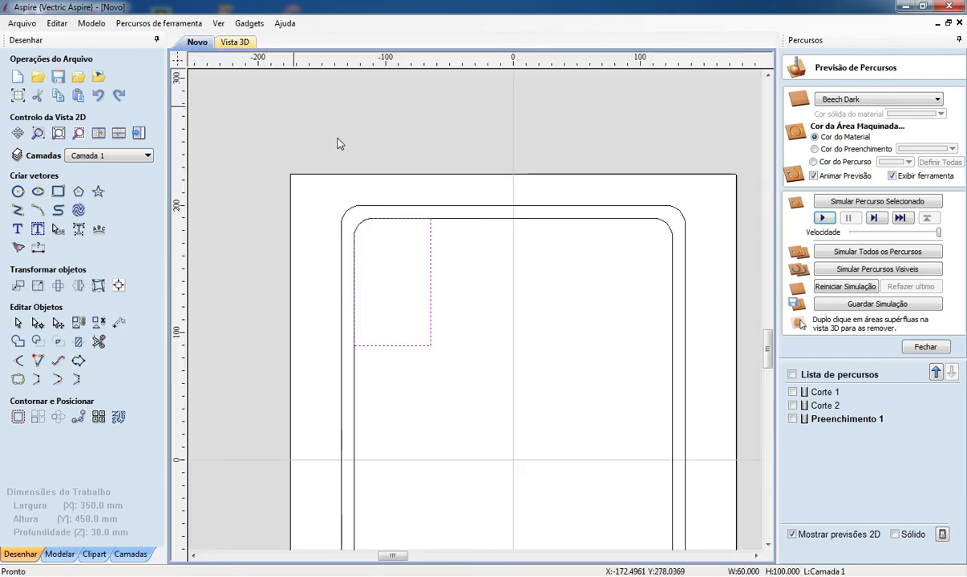
pyautogui.scroll(-3, 399, 216)
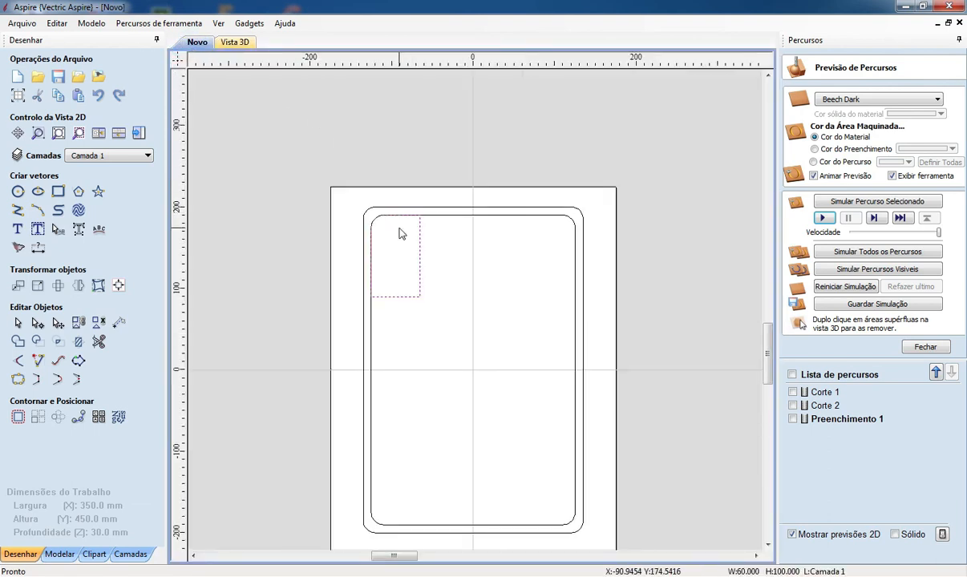
pyautogui.scroll(1, 497, 261)
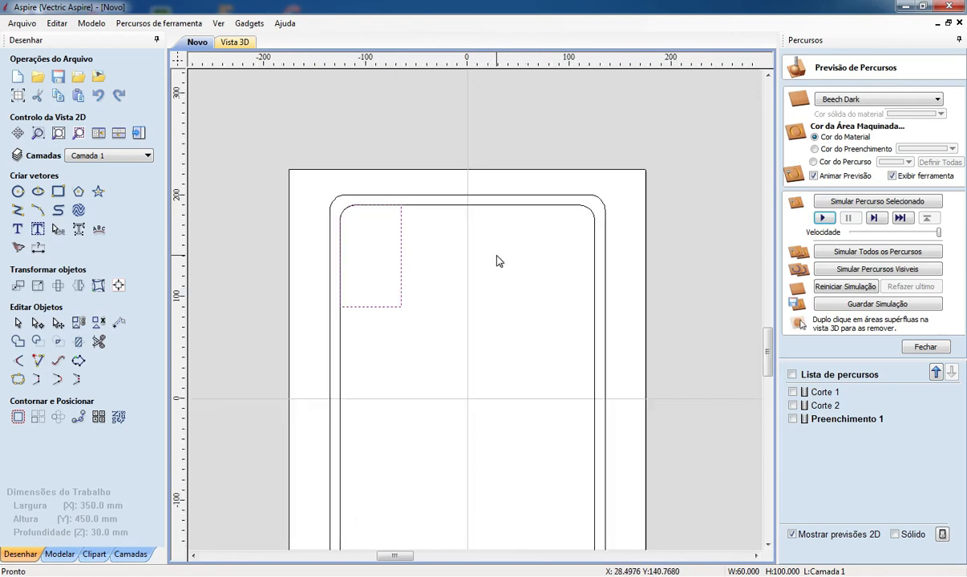
pyautogui.scroll(1, 496, 261)
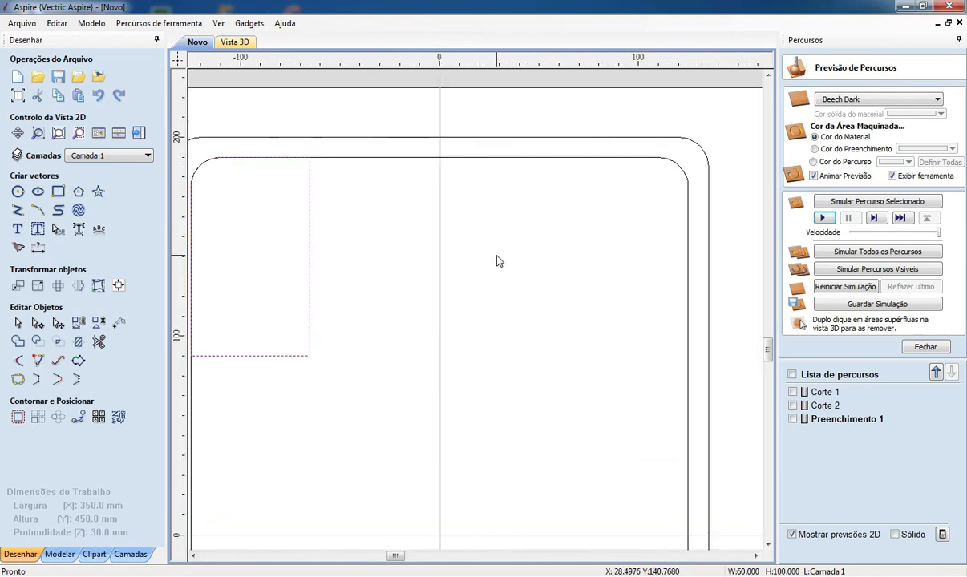
pyautogui.scroll(-1, 502, 259)
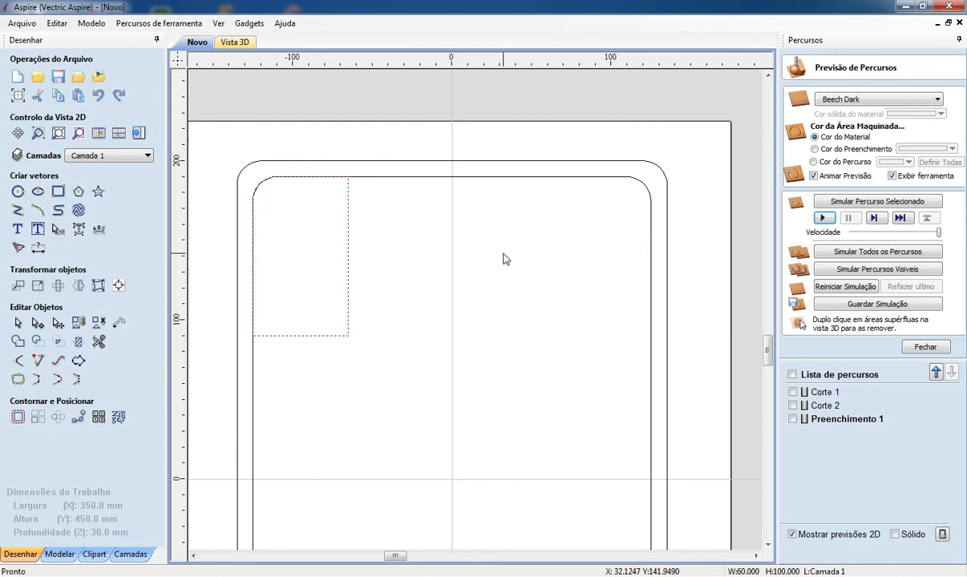
pyautogui.scroll(-1, 457, 195)
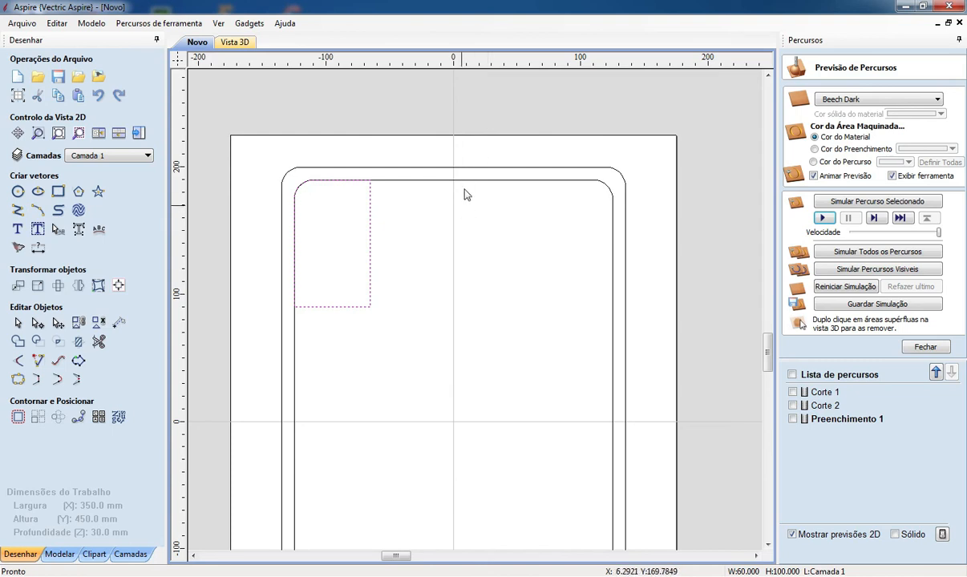
pyautogui.scroll(2, 479, 158)
pyautogui.scroll(-2, 476, 186)
pyautogui.scroll(1, 435, 219)
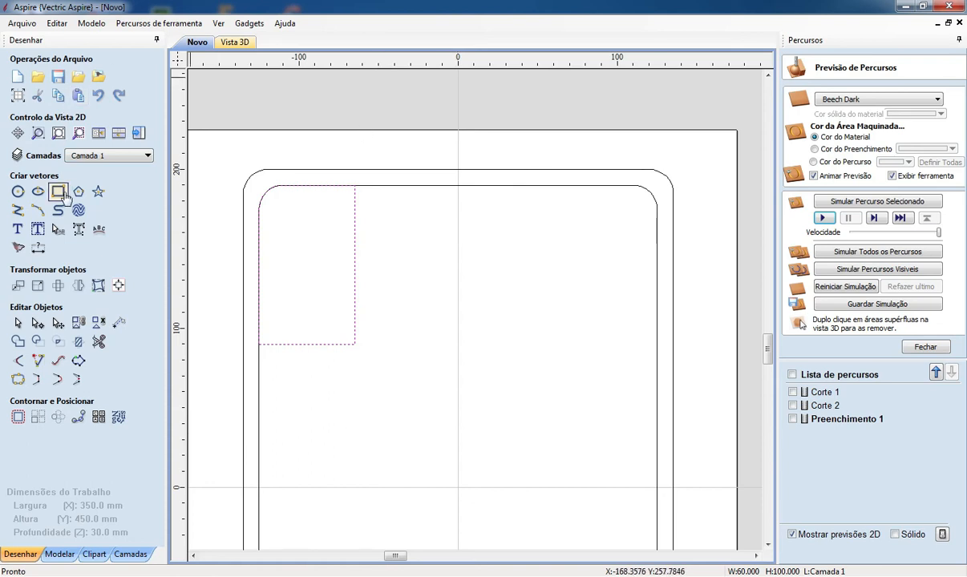
# Draw a circle just beside the corner pocket, centred at about X -24, Y 150 mm, with a diameter of 70 mm
pyautogui.click(18, 193)
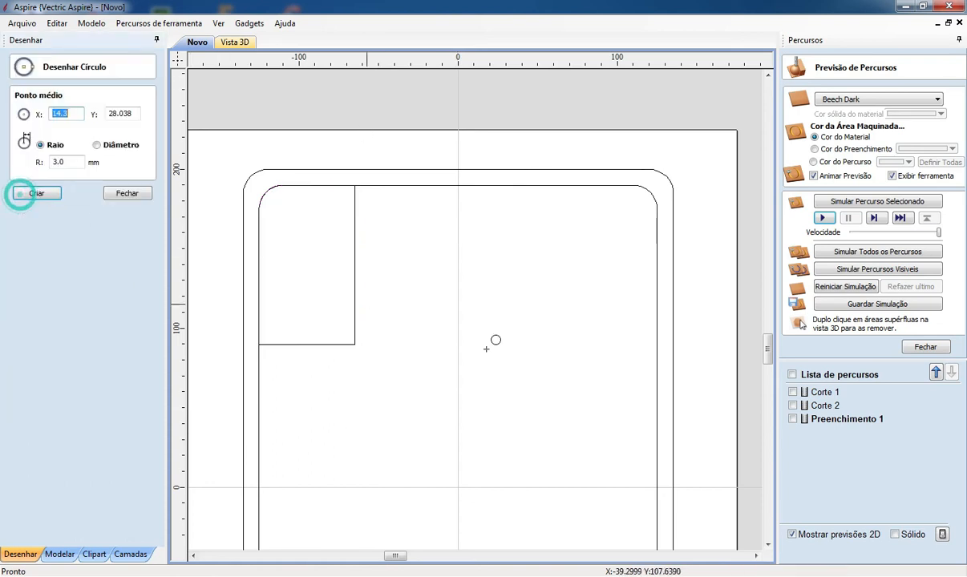
pyautogui.click(419, 248)
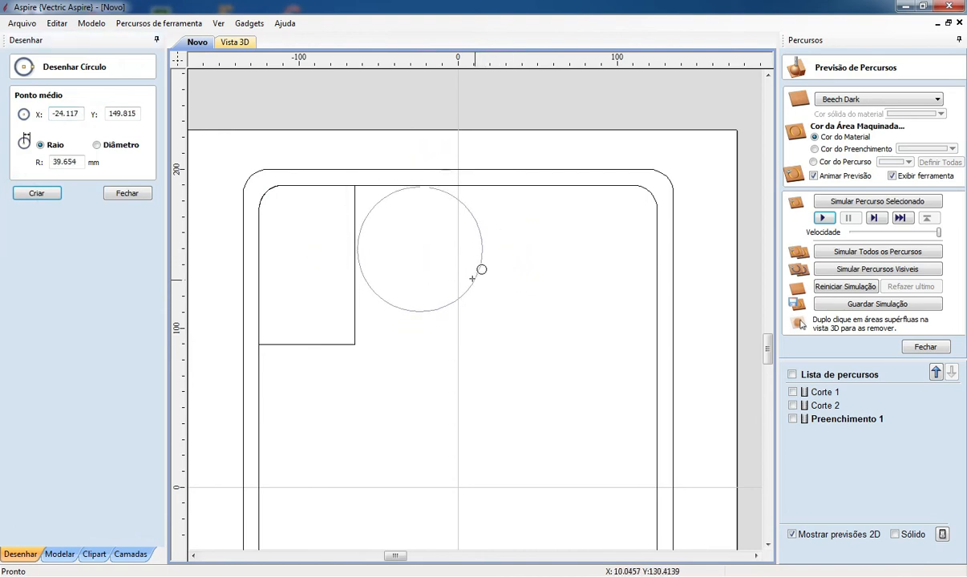
pyautogui.click(462, 274)
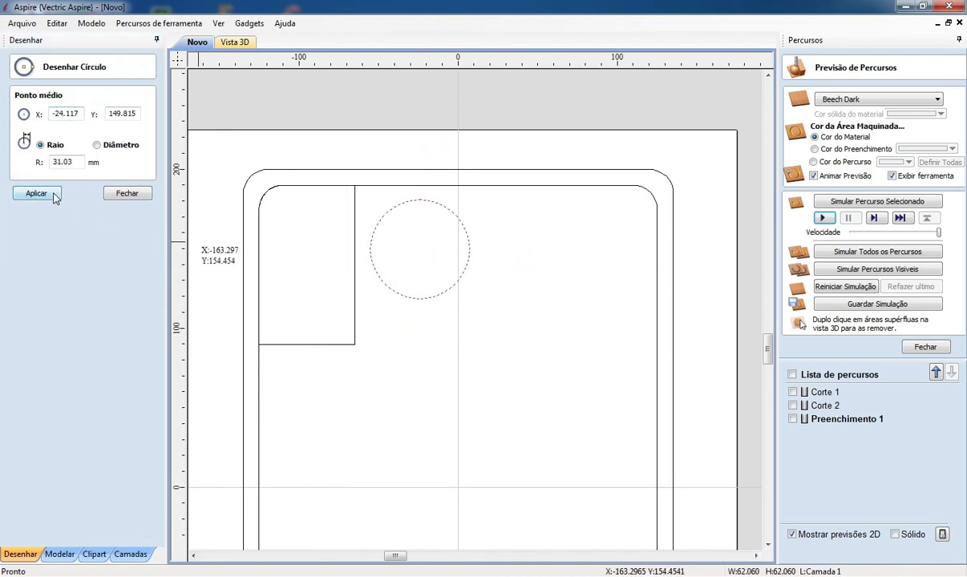
pyautogui.click(96, 146)
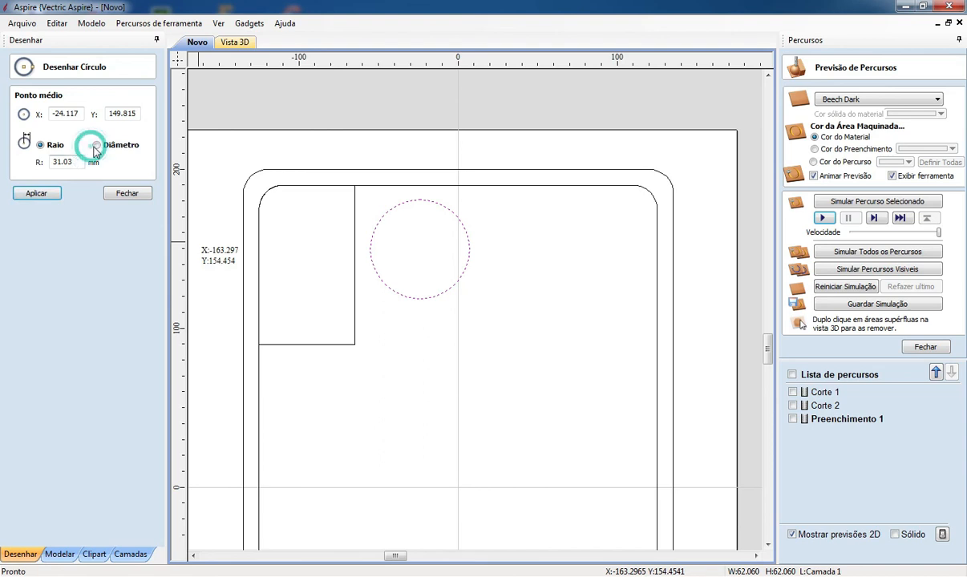
pyautogui.moveTo(73, 162); pyautogui.dragTo(4, 162)
pyautogui.write('70')
pyautogui.press('Return')
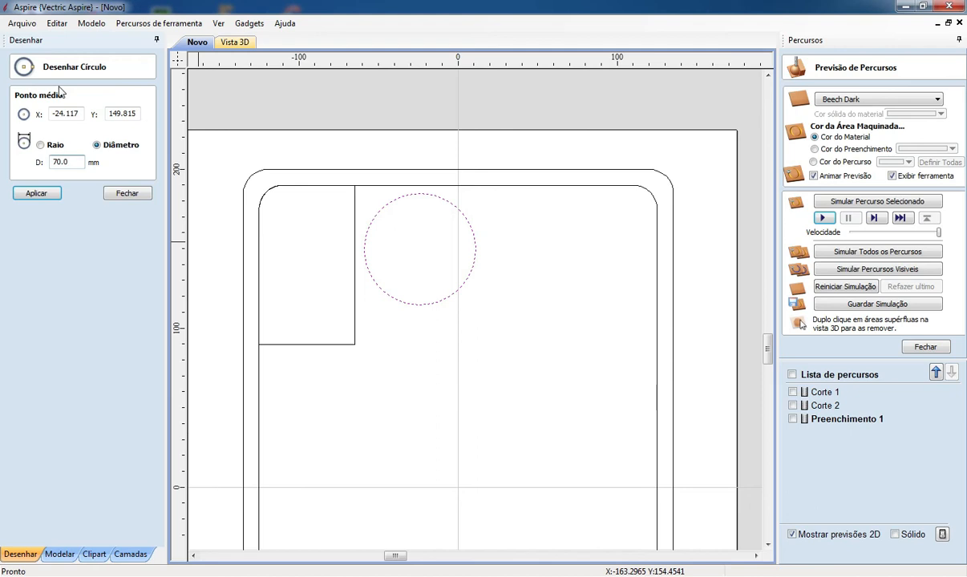
pyautogui.click(127, 194)
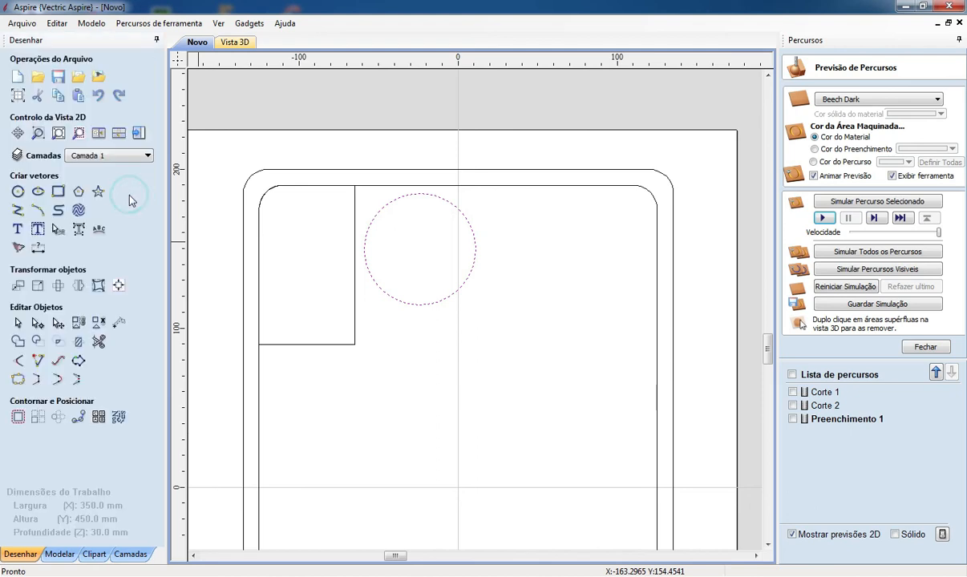
# Display the Corte 2 toolpath in the 2D drawing and examine its clearance to the circle's upper edge
pyautogui.click(436, 196)
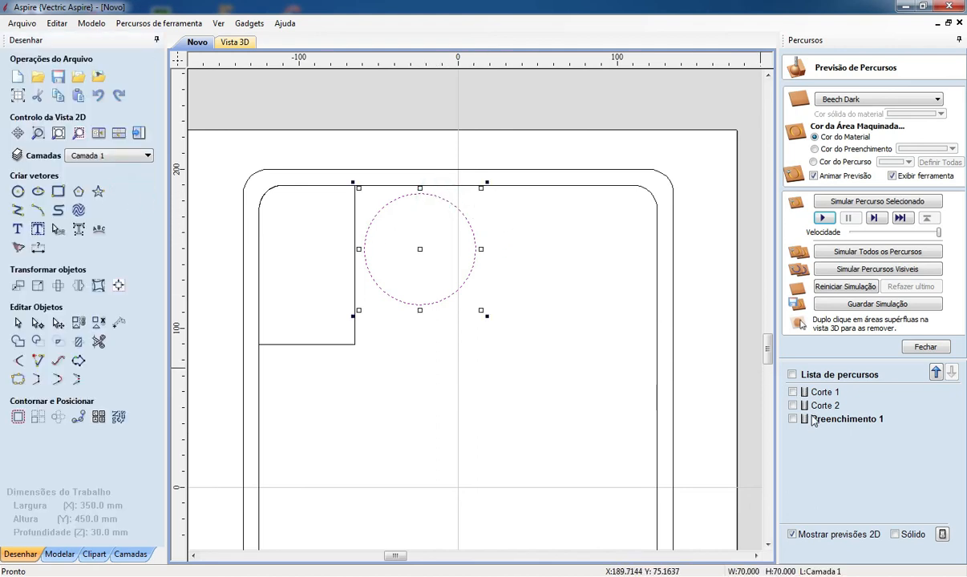
pyautogui.click(792, 405)
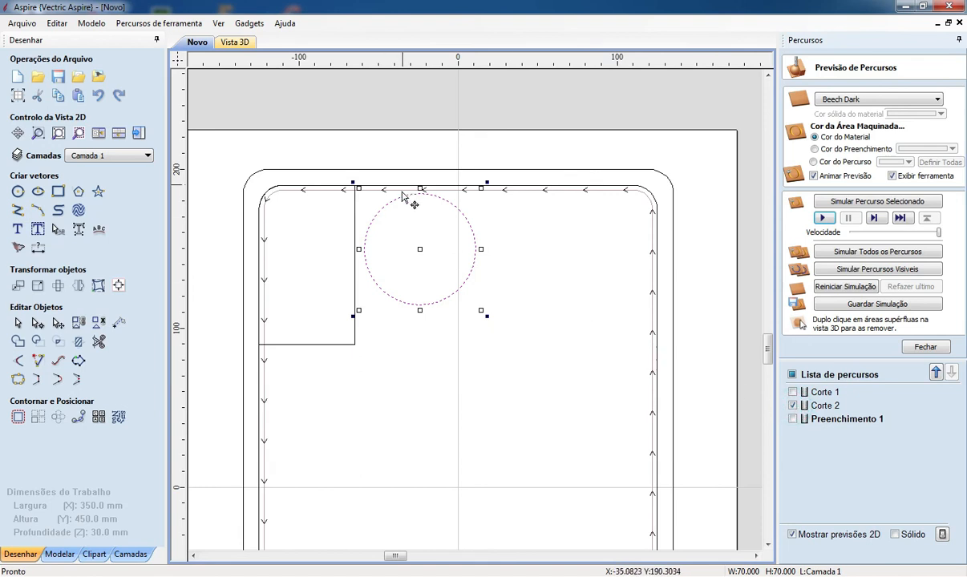
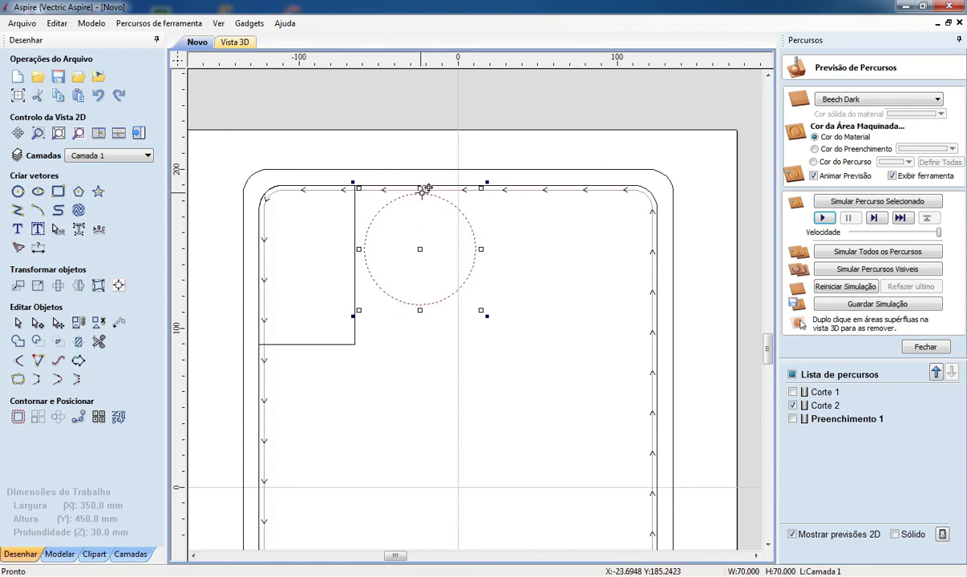
pyautogui.click(520, 222)
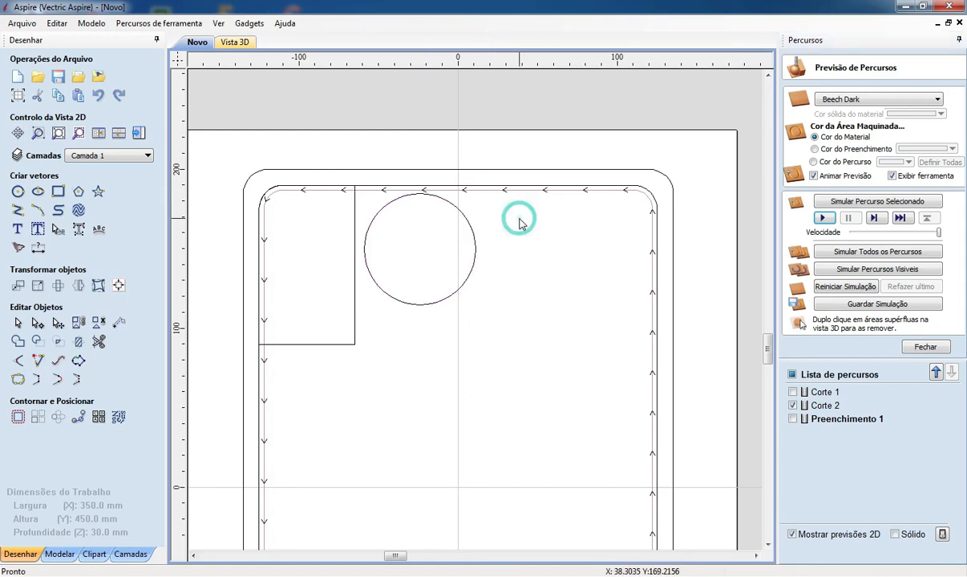
pyautogui.scroll(3, 407, 196)
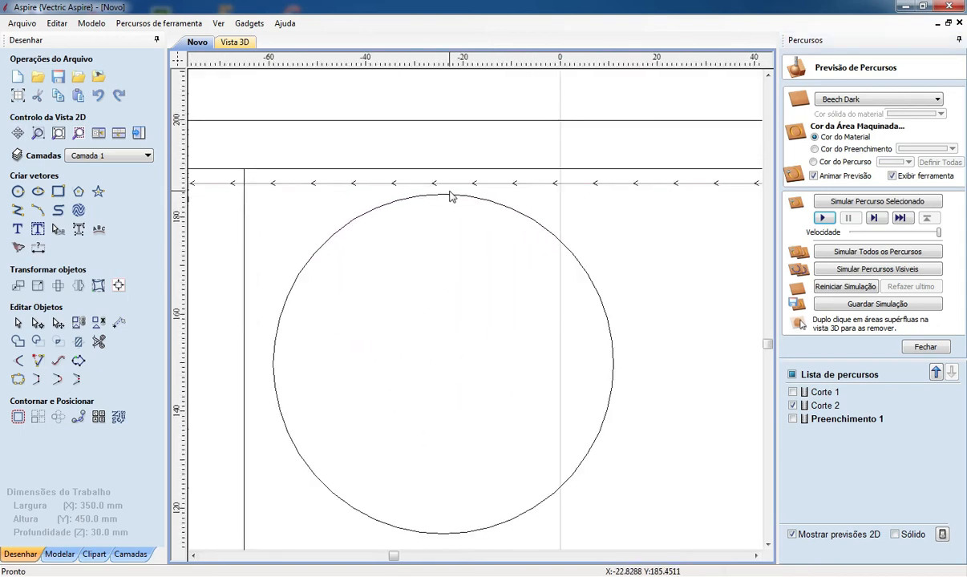
pyautogui.scroll(-3, 449, 196)
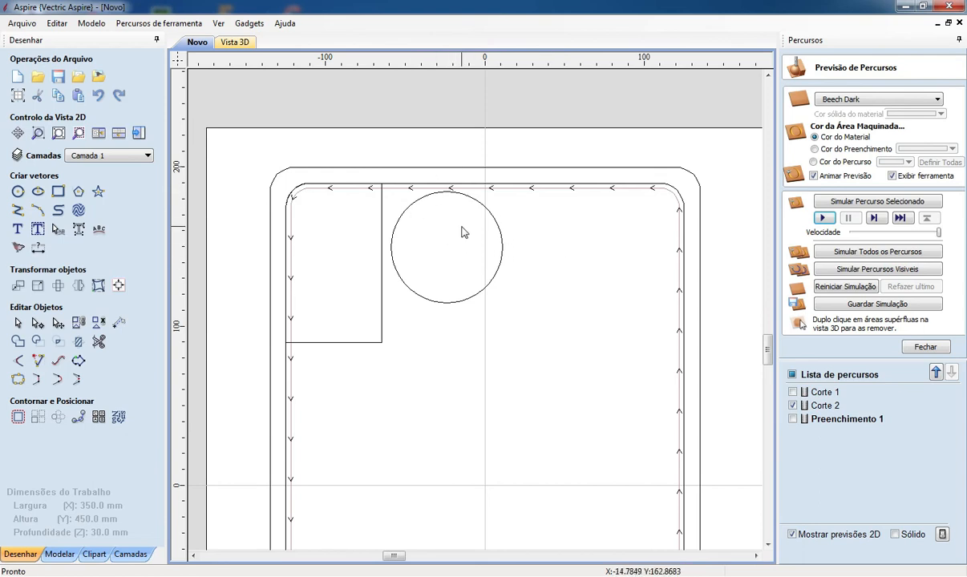
# Move the circle away from the groove toolpath to about X 2, Y 78 mm
pyautogui.click(451, 306)
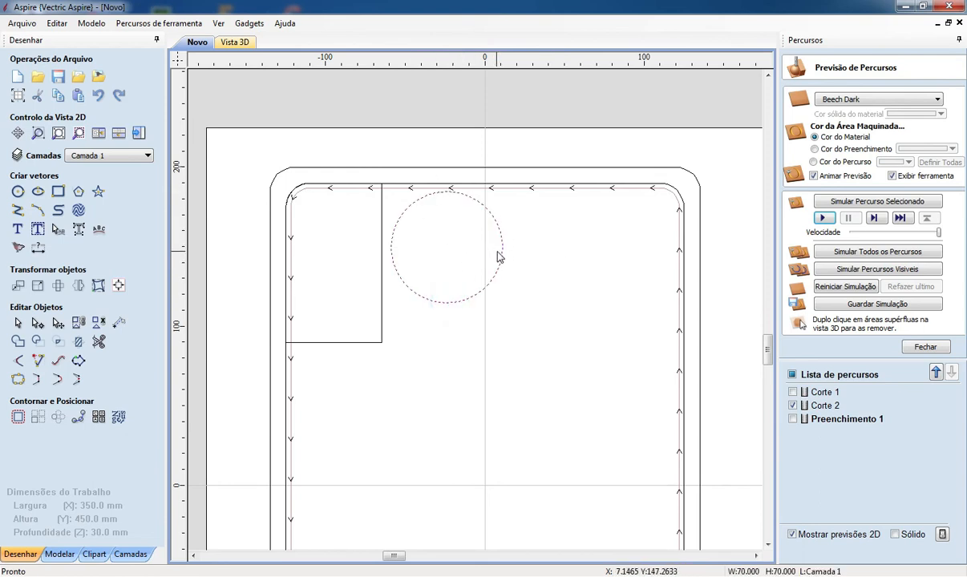
pyautogui.click(473, 240)
pyautogui.moveTo(447, 249); pyautogui.dragTo(490, 360)
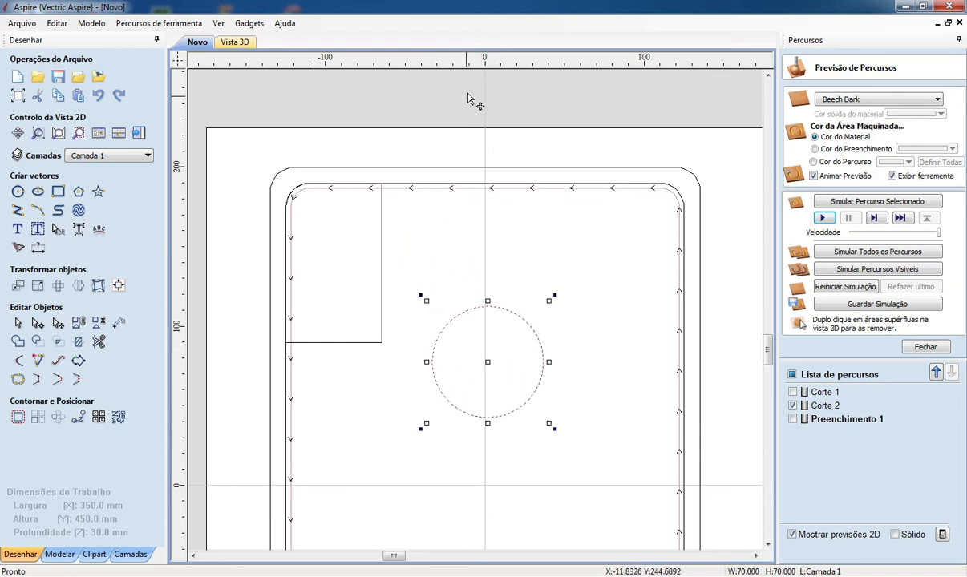
# Place a horizontal guide line at Y 200 mm, along the upper edge of the outer outline
pyautogui.moveTo(477, 64); pyautogui.dragTo(477, 75)
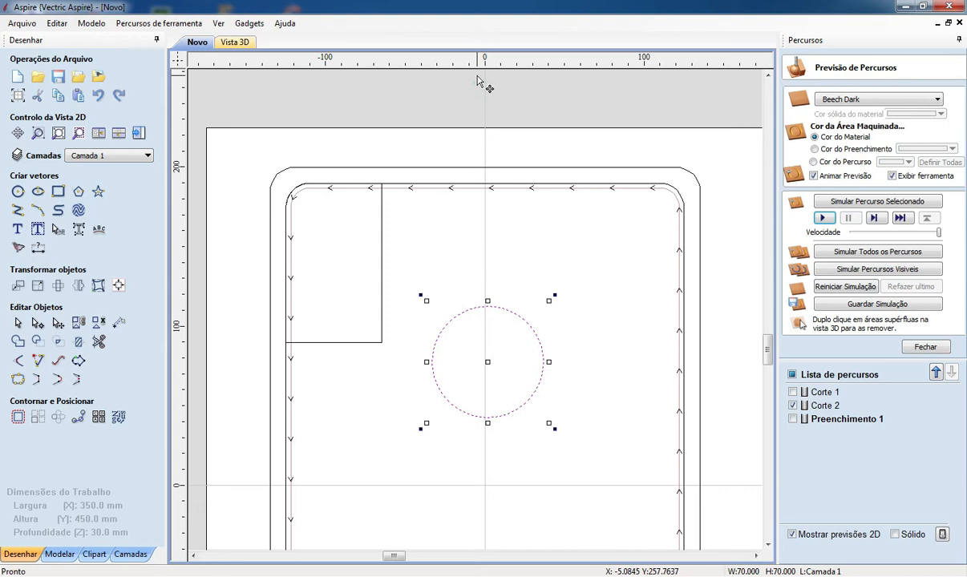
pyautogui.click(574, 210)
pyautogui.moveTo(494, 58); pyautogui.dragTo(506, 190)
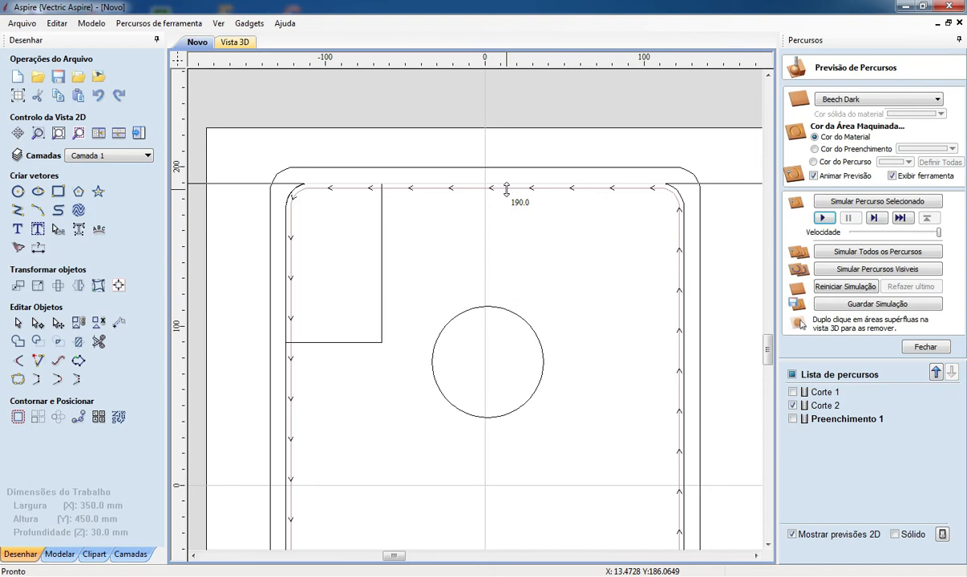
pyautogui.moveTo(506, 190)
pyautogui.mouseDown()
pyautogui.moveTo(510, 180)
pyautogui.moveTo(520, 193)
pyautogui.mouseUp()
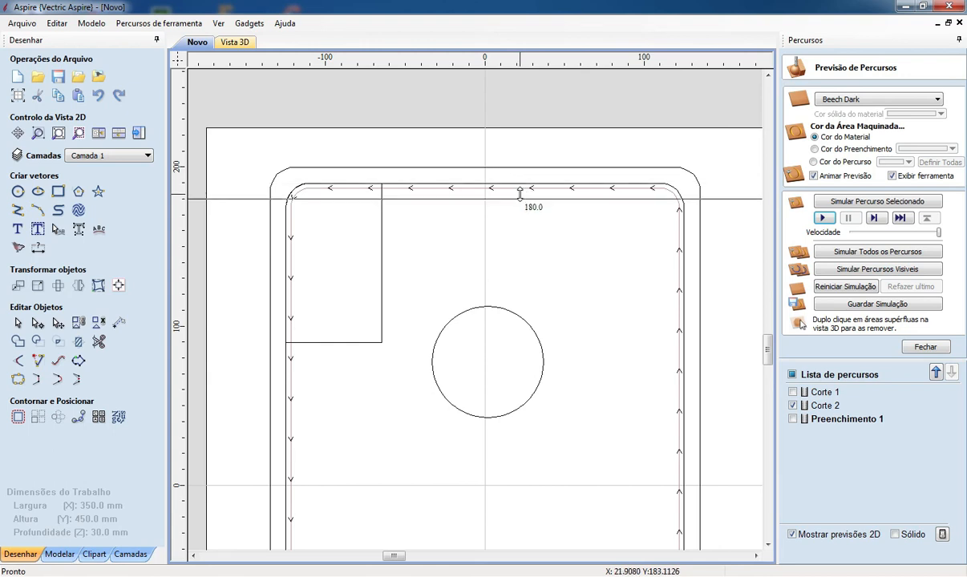
pyautogui.moveTo(520, 193); pyautogui.dragTo(516, 183)
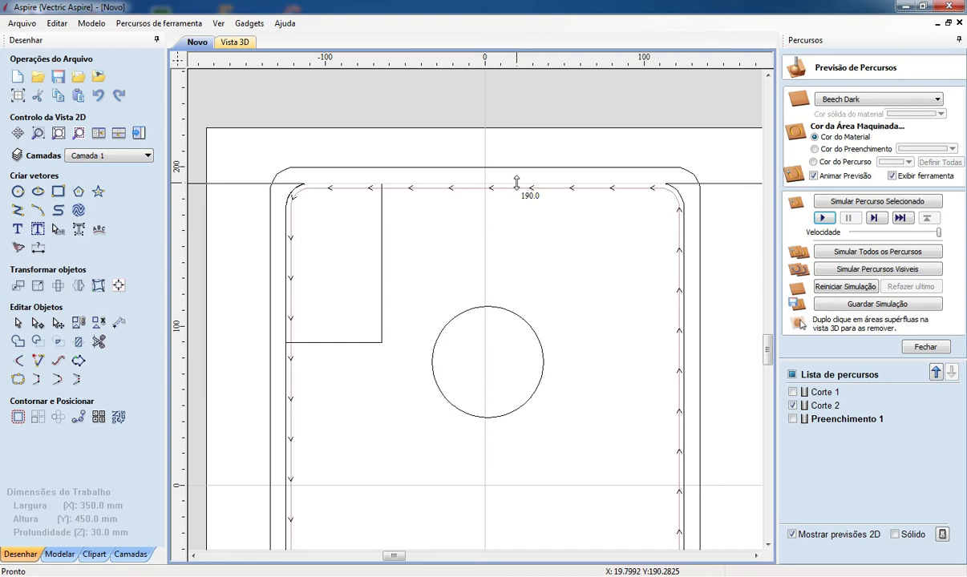
pyautogui.moveTo(516, 183); pyautogui.dragTo(519, 193)
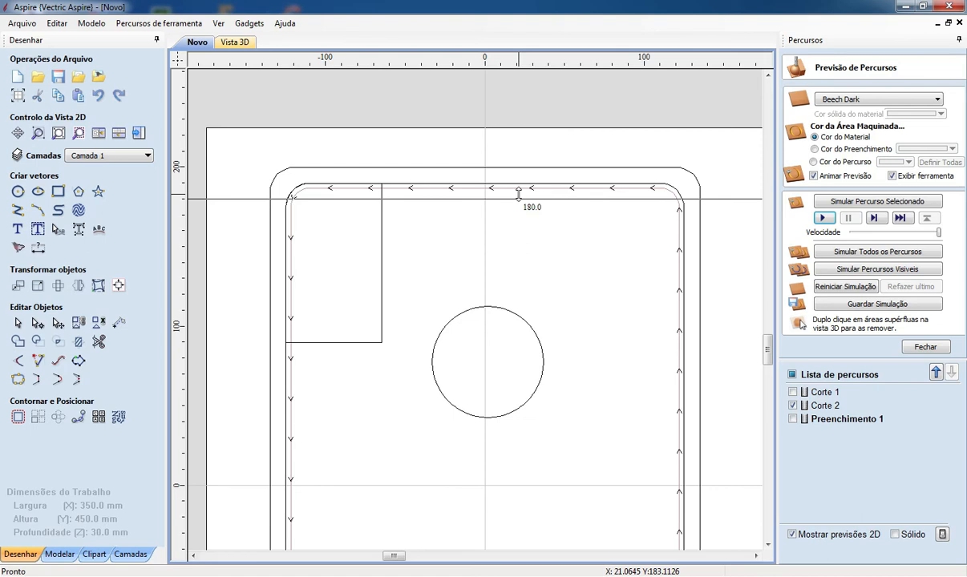
pyautogui.moveTo(519, 193); pyautogui.dragTo(520, 194)
pyautogui.moveTo(519, 193); pyautogui.dragTo(521, 194)
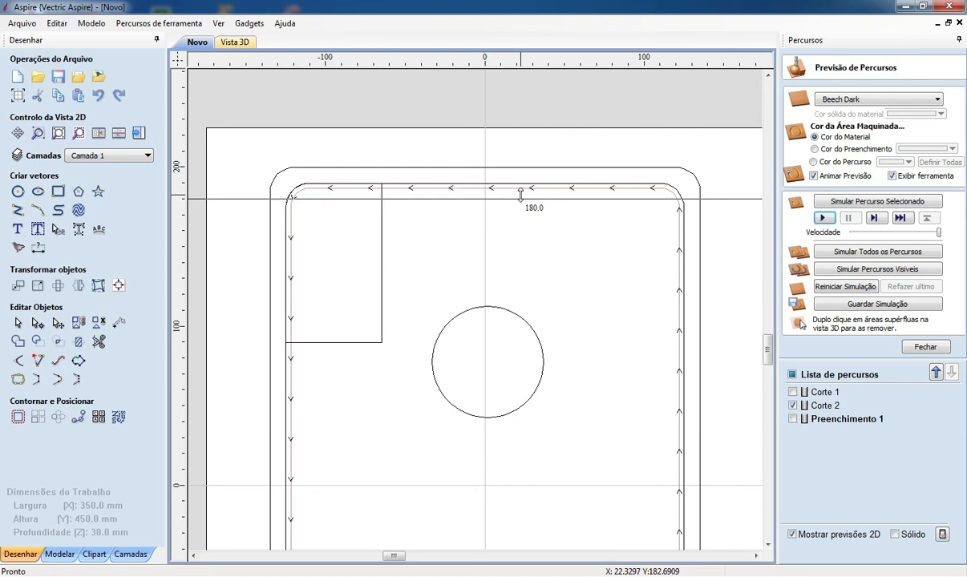
pyautogui.moveTo(520, 194); pyautogui.dragTo(509, 167)
pyautogui.scroll(1, 509, 166)
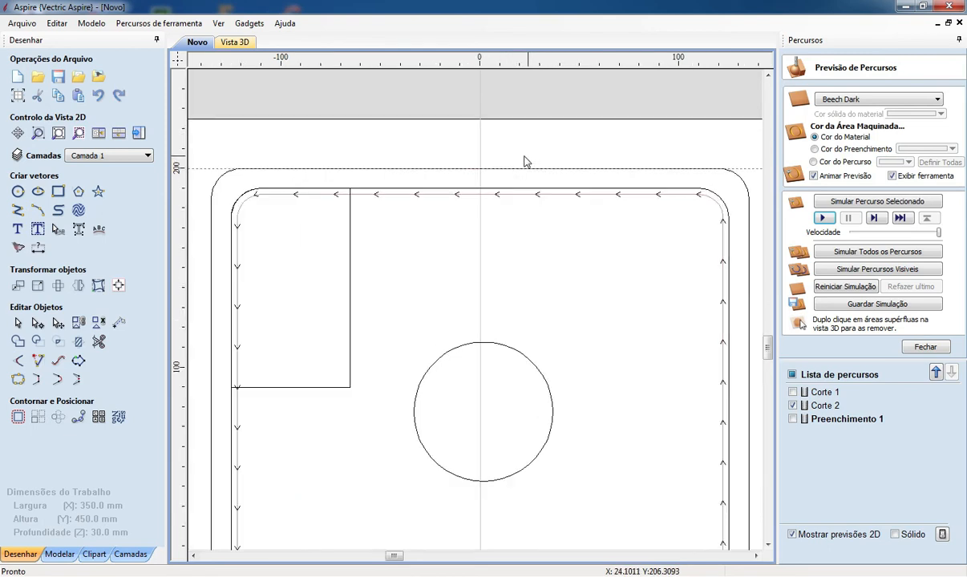
pyautogui.scroll(1, 517, 88)
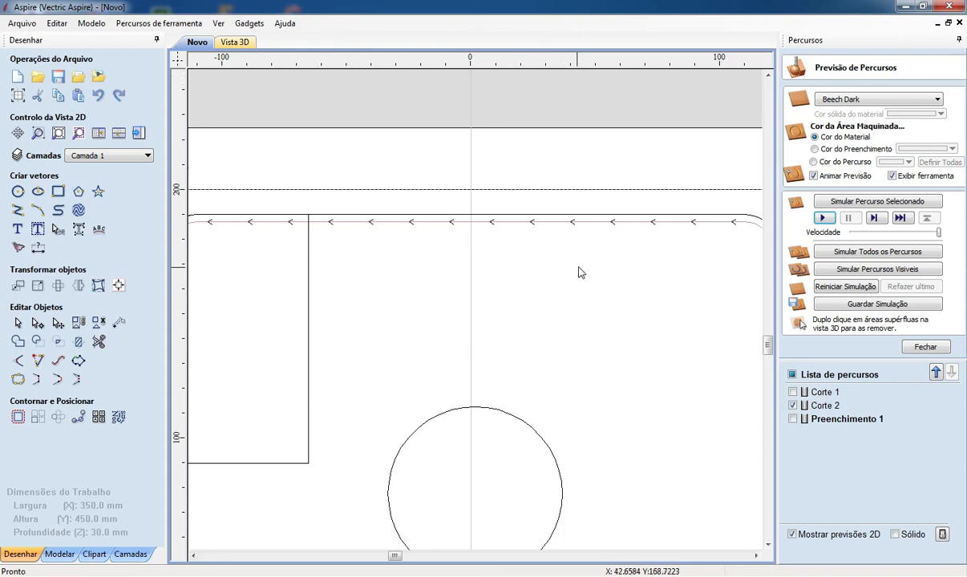
pyautogui.scroll(-1, 513, 247)
pyautogui.scroll(-1, 513, 247)
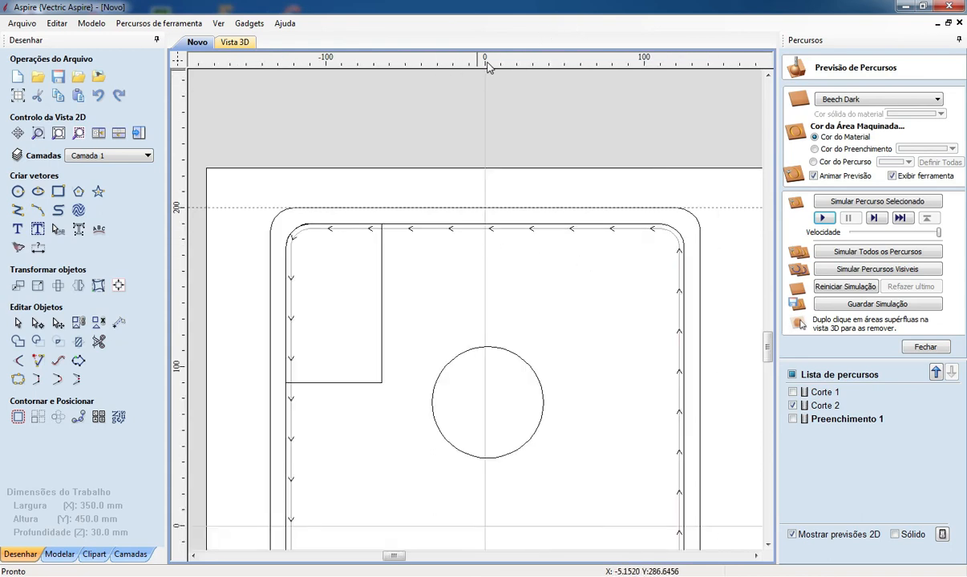
# Place a second horizontal guide line at Y 170 mm, below the upper edge of the inner outline
pyautogui.moveTo(502, 68)
pyautogui.mouseDown()
pyautogui.moveTo(514, 210)
pyautogui.moveTo(544, 260)
pyautogui.moveTo(550, 236)
pyautogui.moveTo(539, 216)
pyautogui.moveTo(543, 238)
pyautogui.mouseUp()
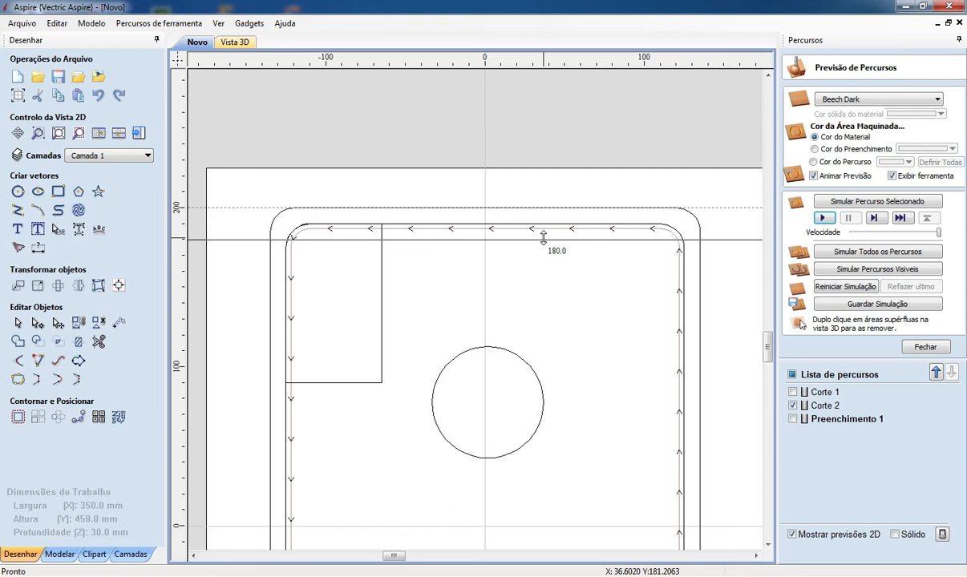
pyautogui.moveTo(542, 238); pyautogui.dragTo(548, 250)
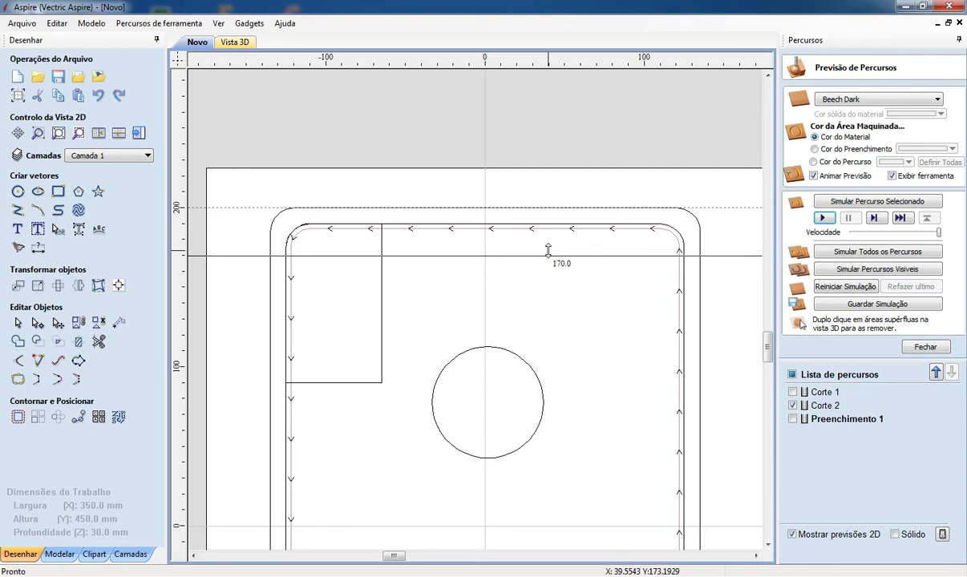
pyautogui.moveTo(549, 251); pyautogui.dragTo(547, 253)
# Move the circle up beside the corner pocket until its top touches the 170 mm guide, centred at about X -12, Y 135 mm
pyautogui.scroll(-3, 537, 162)
pyautogui.scroll(2, 526, 294)
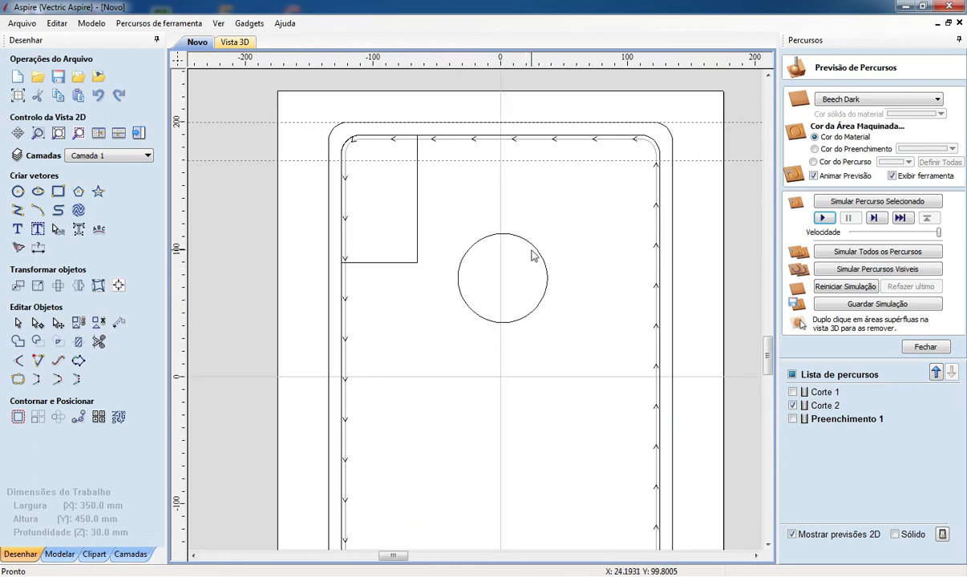
pyautogui.click(507, 239)
pyautogui.click(498, 233)
pyautogui.moveTo(505, 277); pyautogui.dragTo(485, 206)
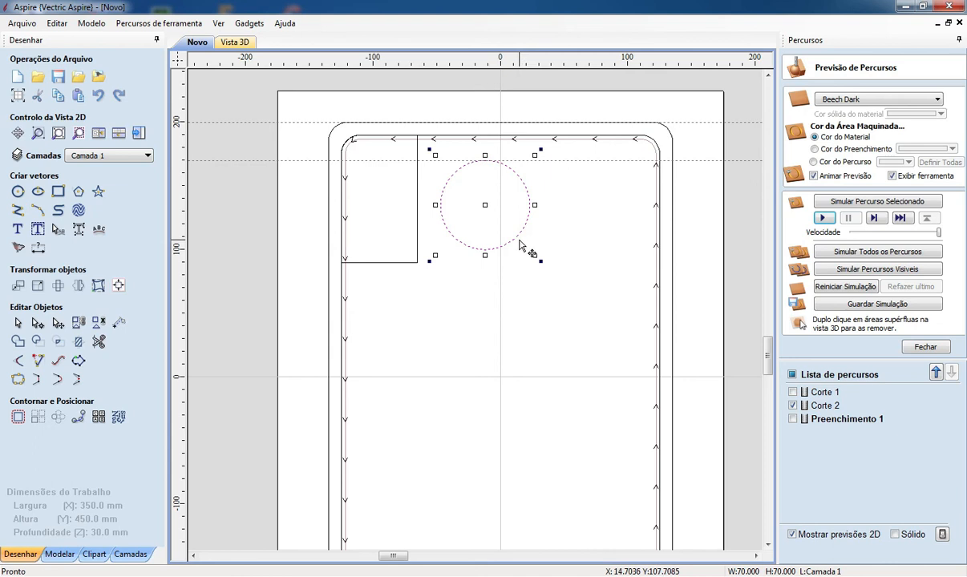
# Try to measure the gap between the corner pocket's edge and the circle
pyautogui.scroll(2, 418, 208)
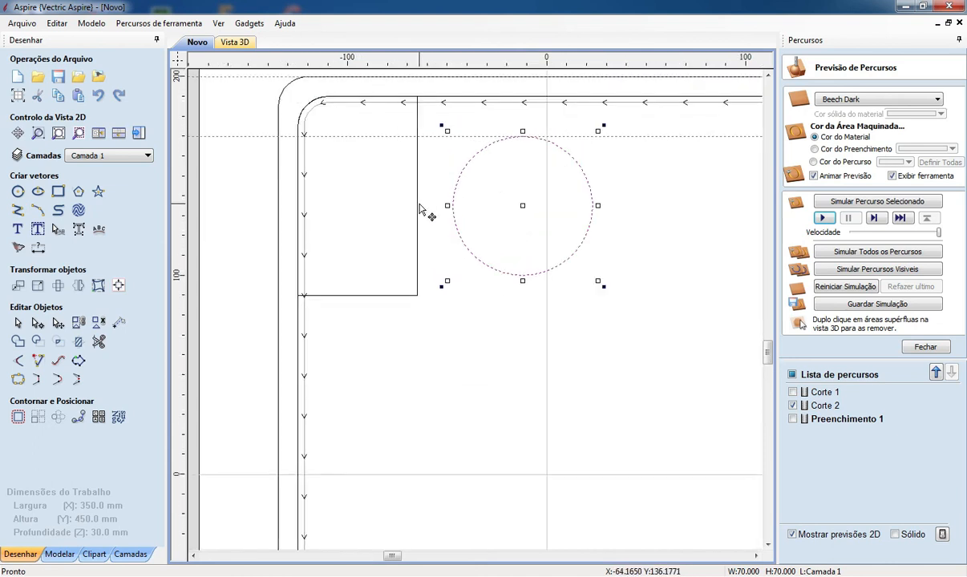
pyautogui.click(119, 322)
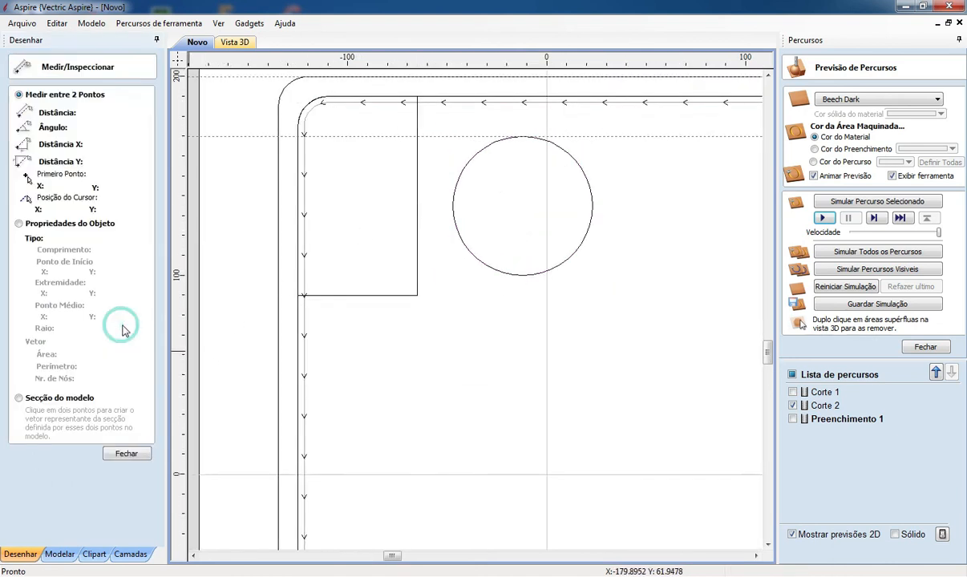
pyautogui.click(418, 195)
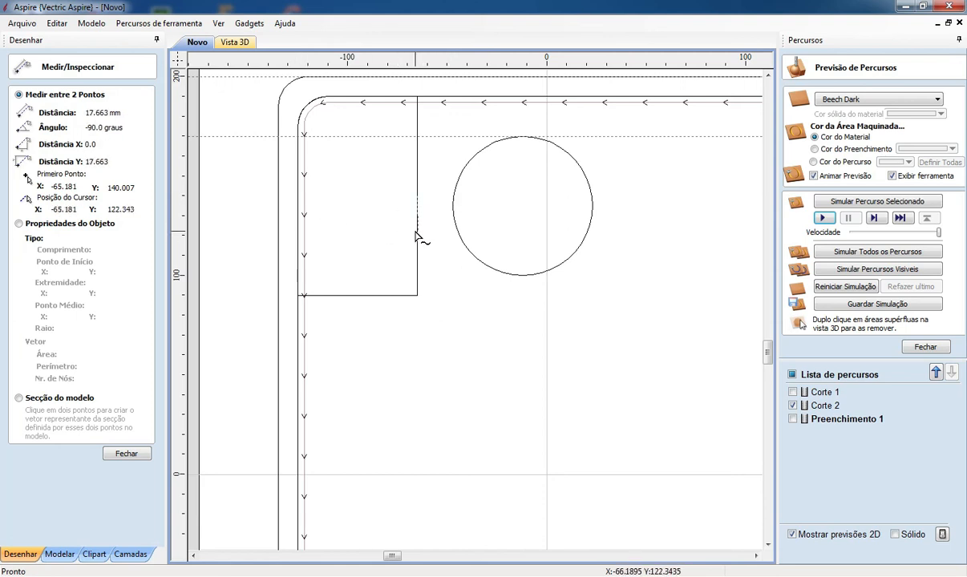
pyautogui.press('Escape')
# Shift the circle slightly toward the corner pocket, to about X -15 mm, keeping its top on the 170 mm guide
pyautogui.click(454, 227)
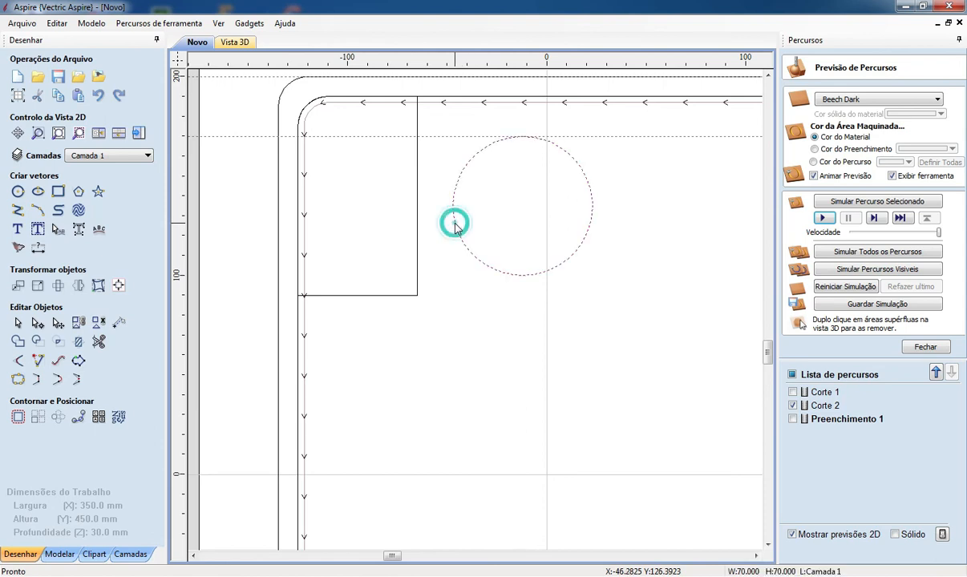
pyautogui.click(454, 225)
pyautogui.click(520, 207)
pyautogui.moveTo(520, 206); pyautogui.dragTo(517, 206)
pyautogui.click(626, 231)
# Draw a straight-cornered rectangle of about 65 x 56 mm on the circle's free side, with its upper edge on the 170 mm guide
pyautogui.scroll(-2, 389, 255)
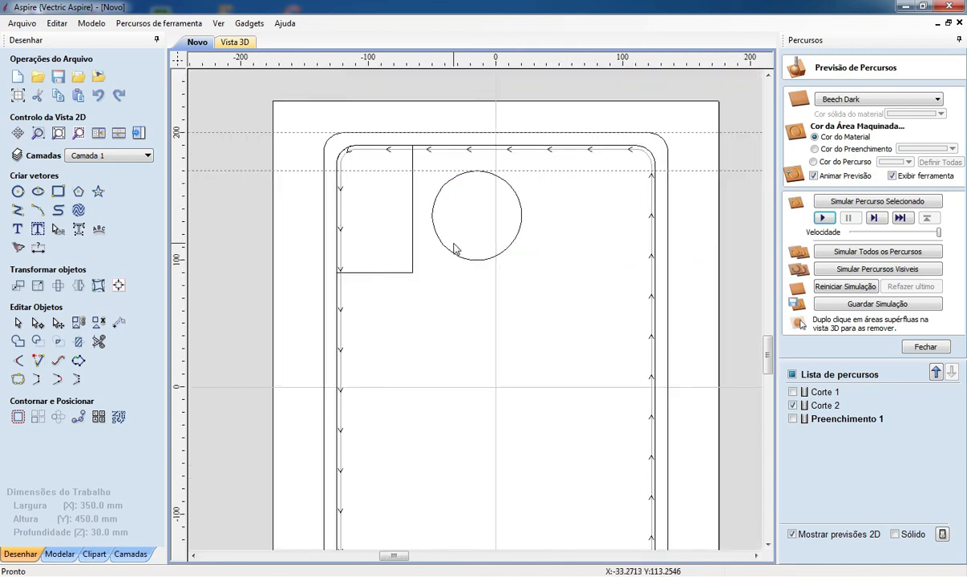
pyautogui.scroll(1, 454, 248)
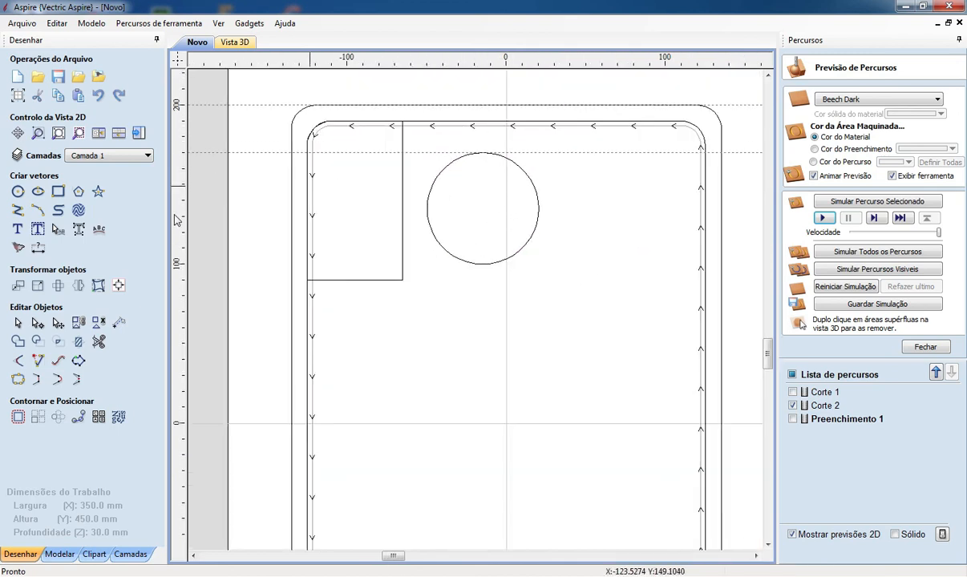
pyautogui.click(59, 192)
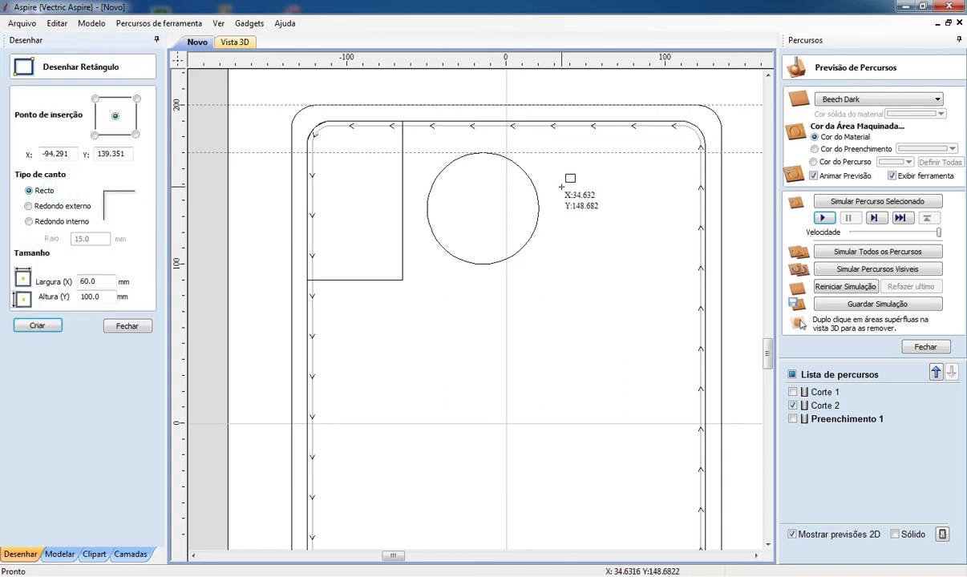
pyautogui.moveTo(567, 154); pyautogui.dragTo(670, 242)
pyautogui.scroll(1, 572, 240)
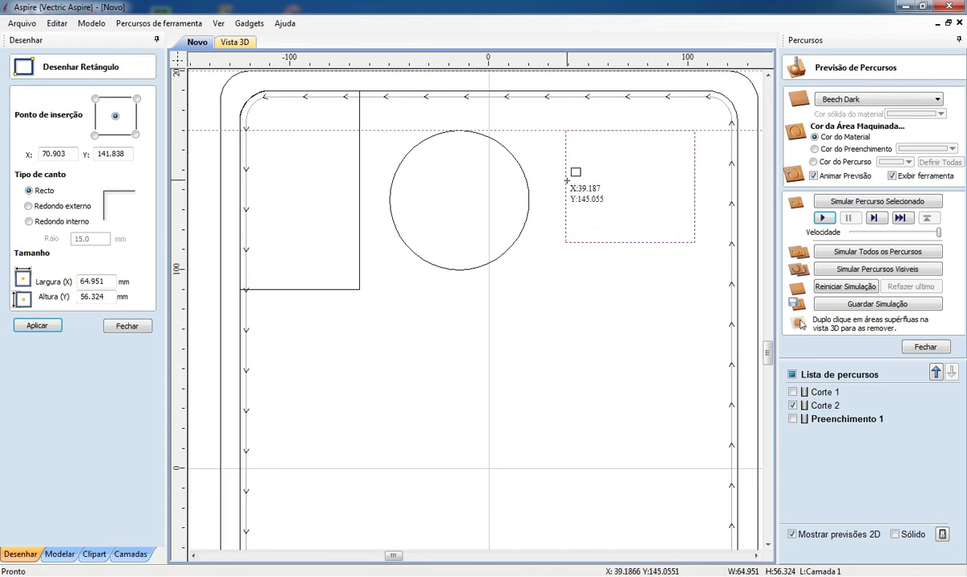
pyautogui.click(115, 326)
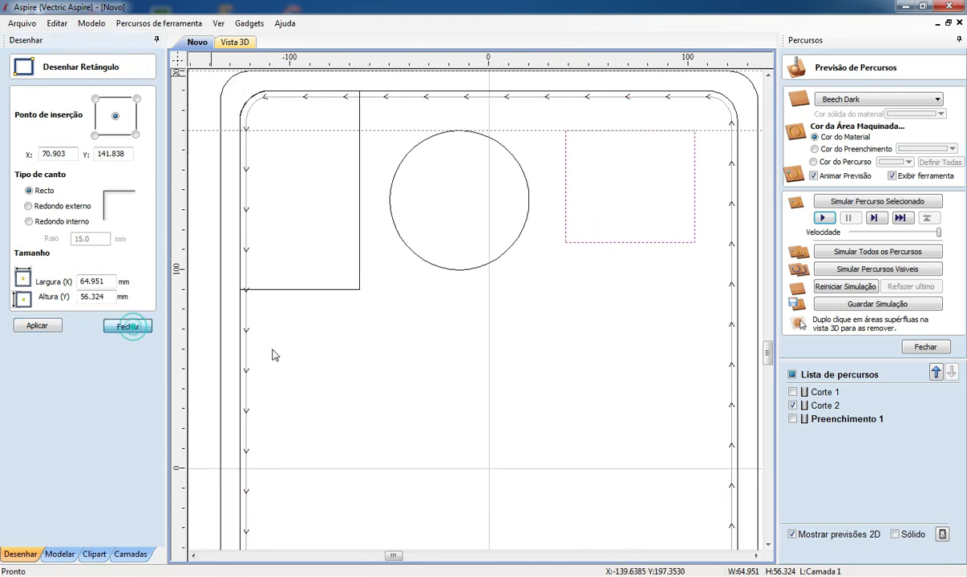
# Stretch the rectangle toward the circle and downward to about 69 x 69 mm, with its lower edge level with the circle's bottom
pyautogui.click(565, 186)
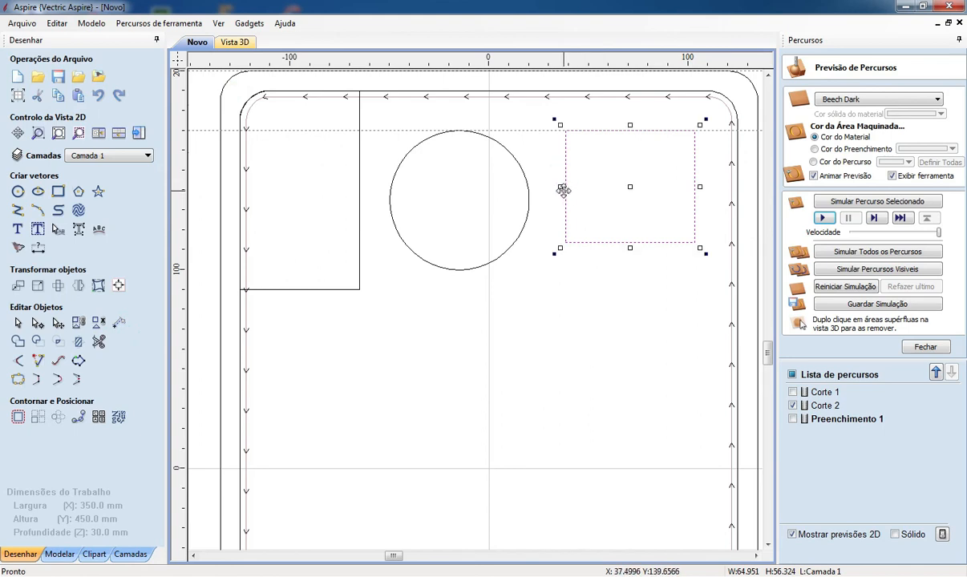
pyautogui.moveTo(560, 188)
pyautogui.mouseDown()
pyautogui.moveTo(559, 199)
pyautogui.moveTo(553, 193)
pyautogui.mouseUp()
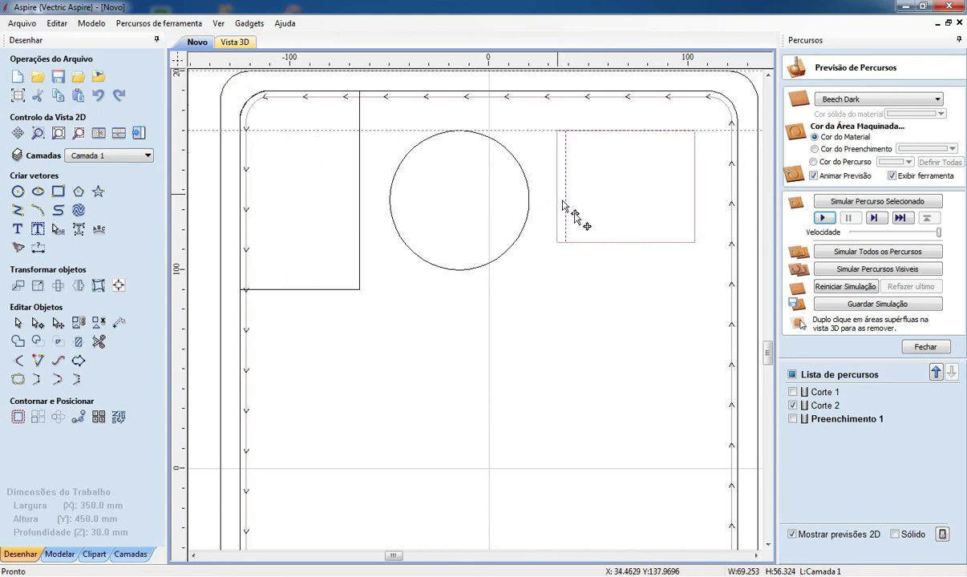
pyautogui.scroll(2, 594, 135)
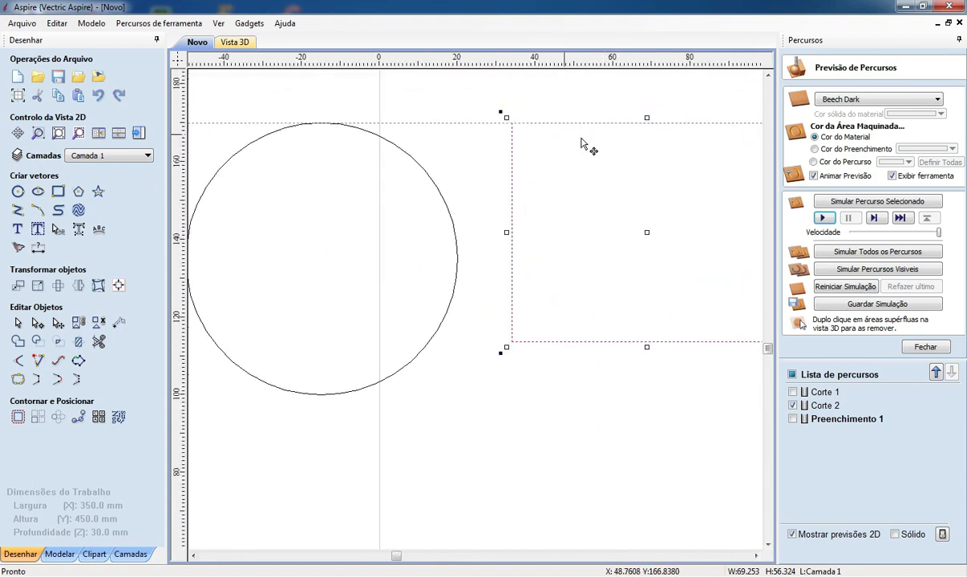
pyautogui.scroll(-1, 556, 146)
pyautogui.scroll(-1, 465, 145)
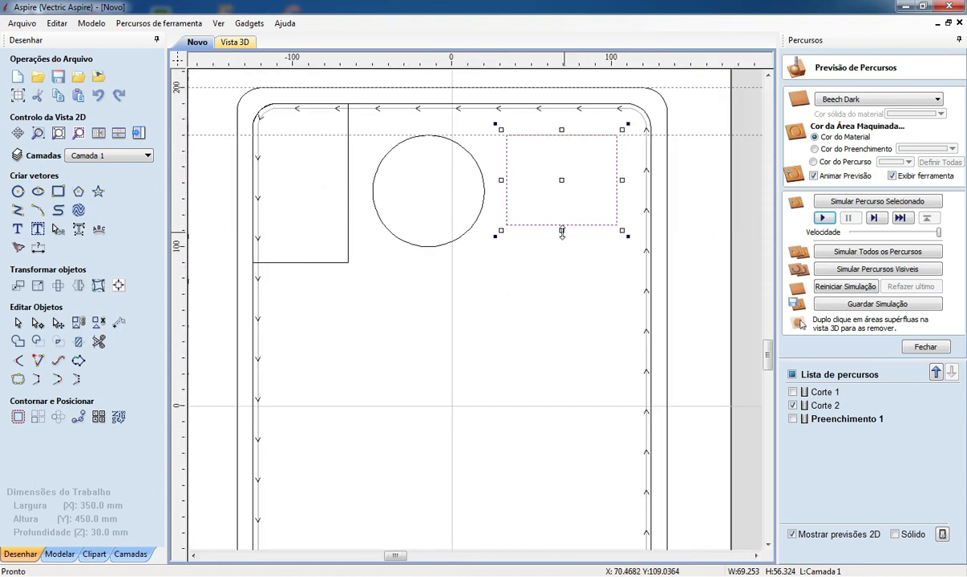
pyautogui.moveTo(561, 231); pyautogui.dragTo(561, 252)
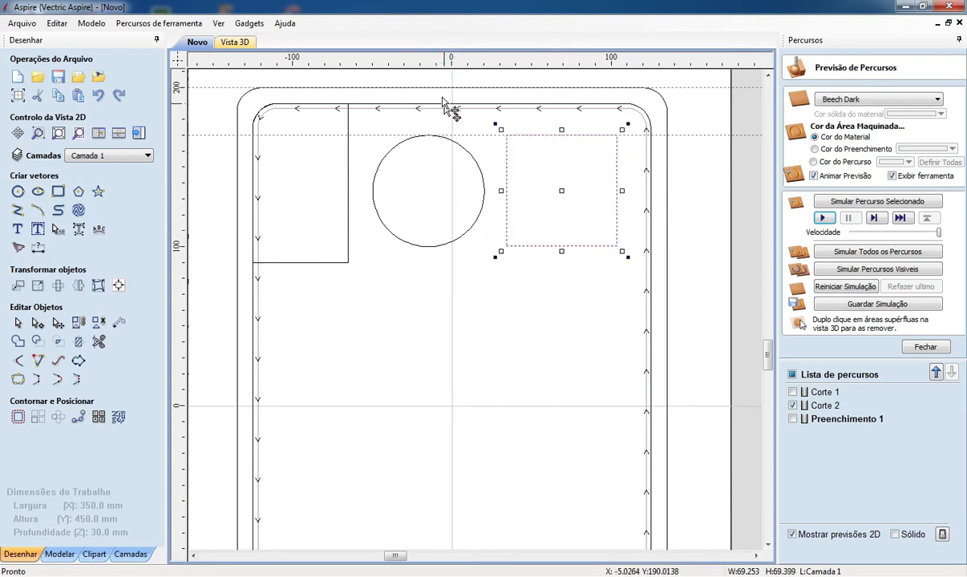
# Add a horizontal guide at Y 100 mm, level with the circle's bottom
pyautogui.click(470, 250)
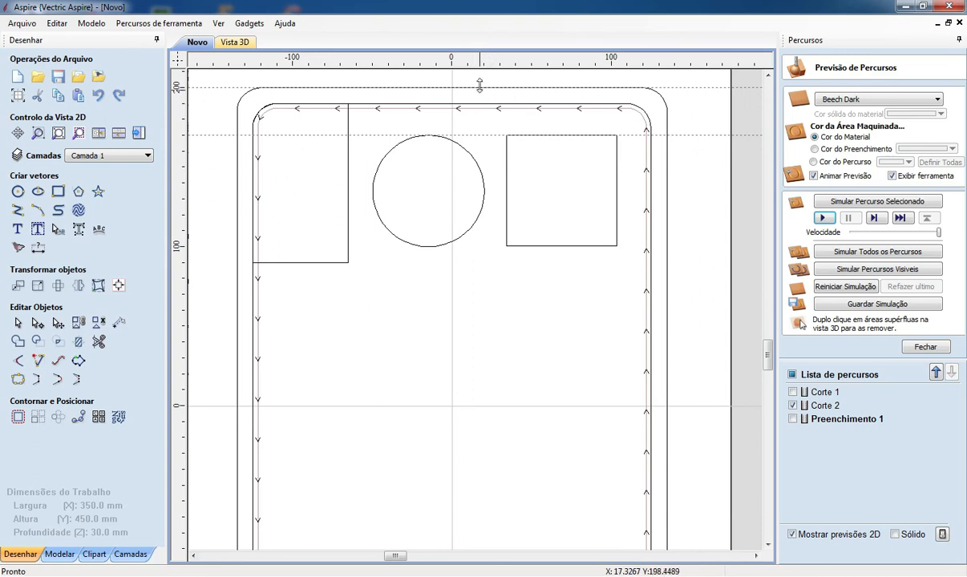
pyautogui.moveTo(479, 88); pyautogui.dragTo(428, 247)
pyautogui.scroll(3, 562, 236)
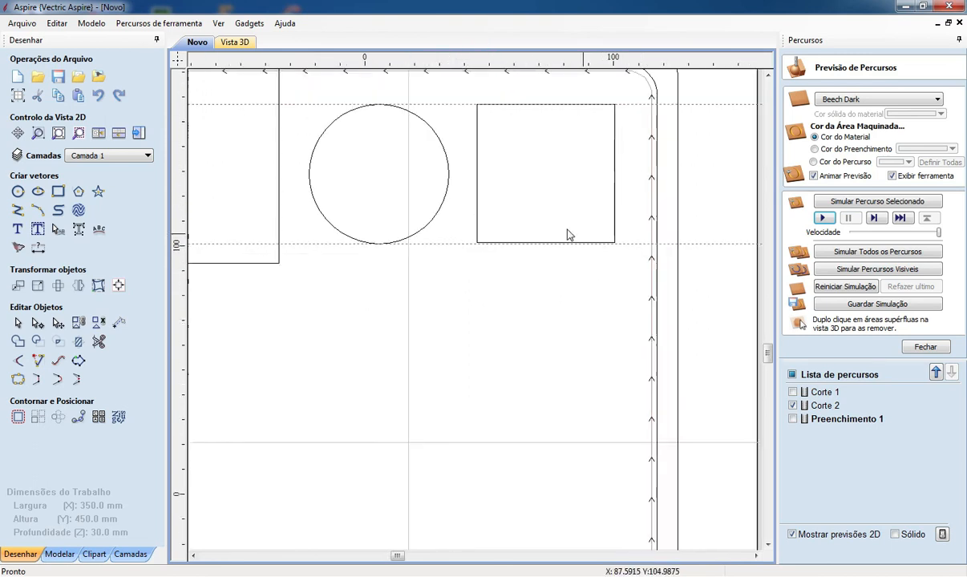
pyautogui.moveTo(503, 254); pyautogui.dragTo(518, 257)
# Try to bring the rectangle's lower edge exactly onto the 100 mm guide
pyautogui.click(651, 185)
pyautogui.click(587, 253)
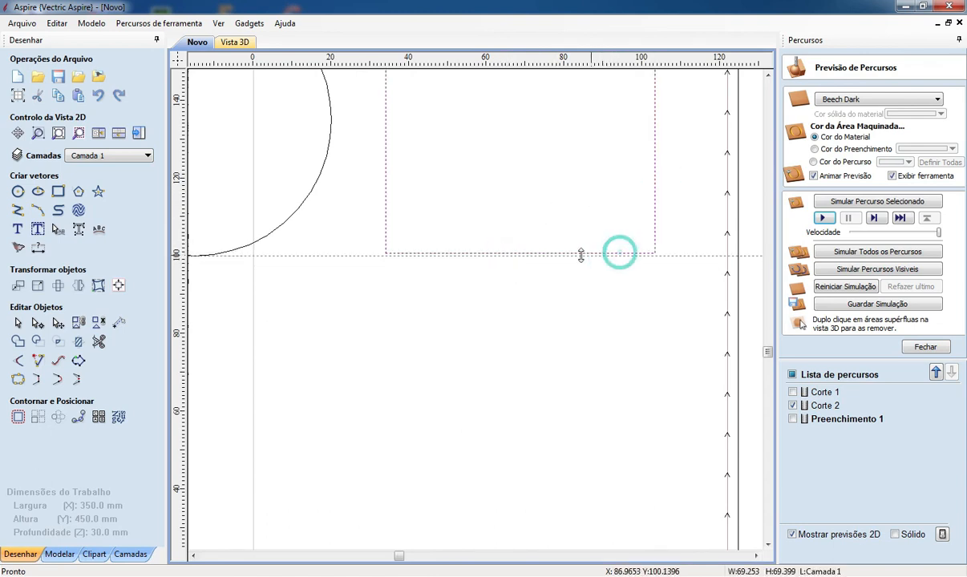
pyautogui.moveTo(547, 256); pyautogui.dragTo(550, 258)
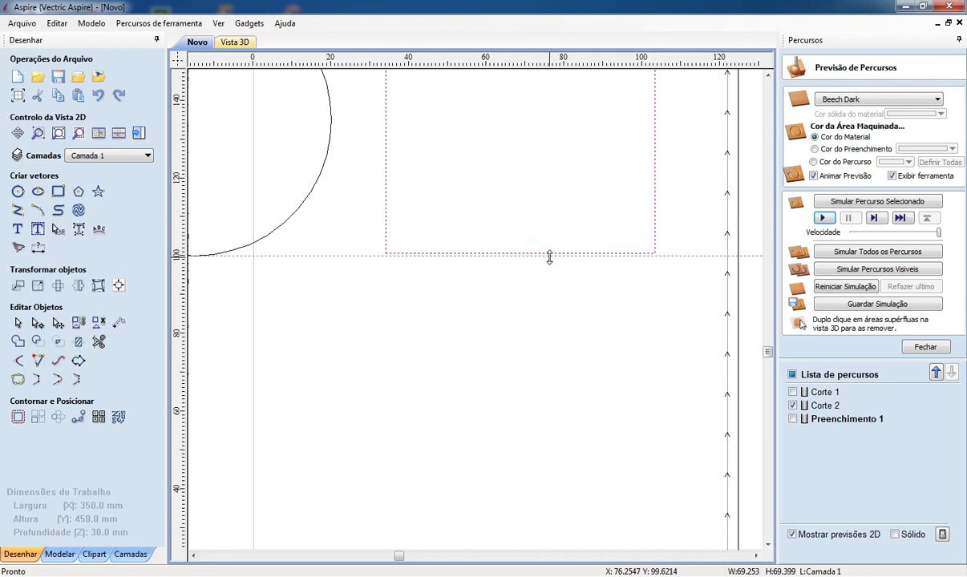
pyautogui.click(687, 226)
pyautogui.scroll(-5, 654, 245)
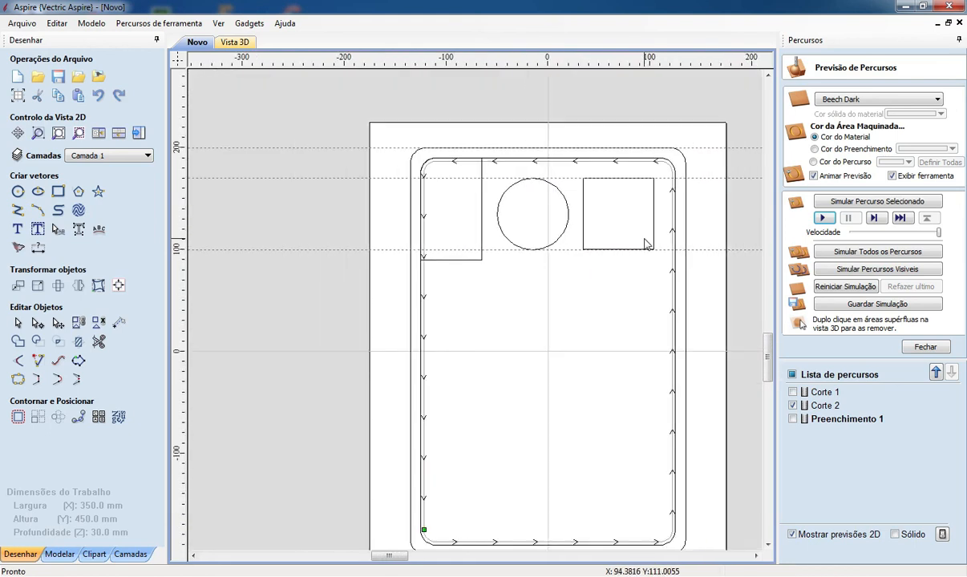
pyautogui.scroll(3, 651, 210)
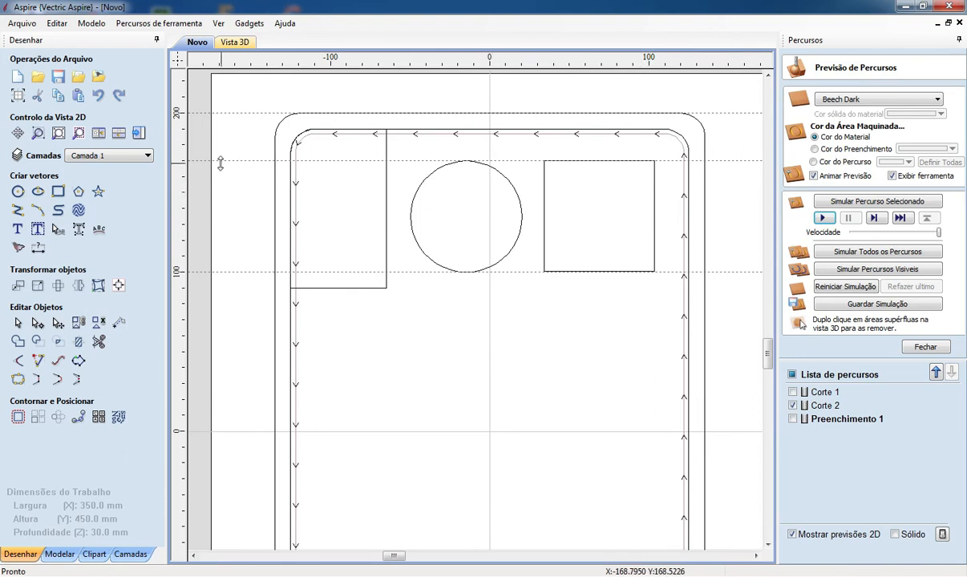
# Try to measure the distance from the rectangle's outer side edge
pyautogui.click(118, 322)
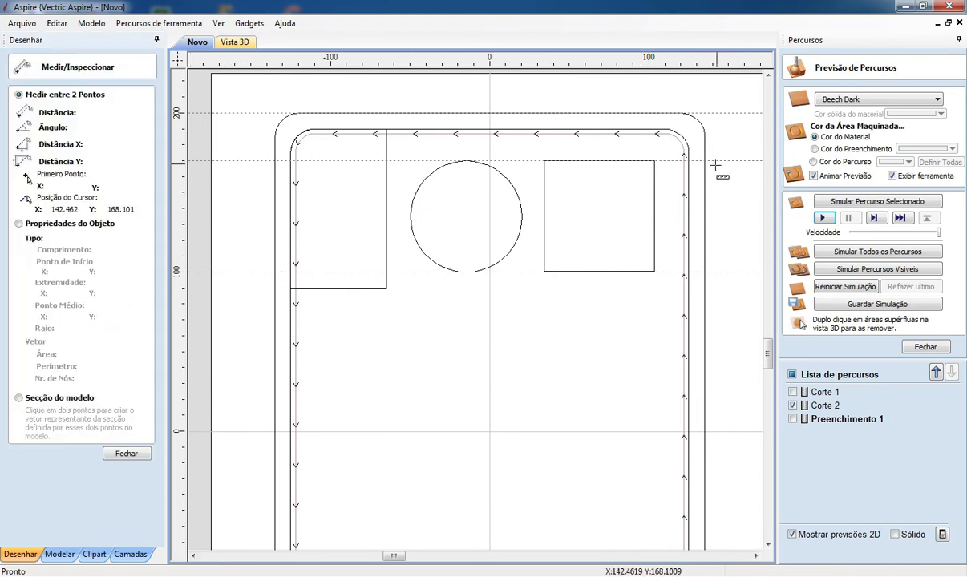
pyautogui.click(655, 212)
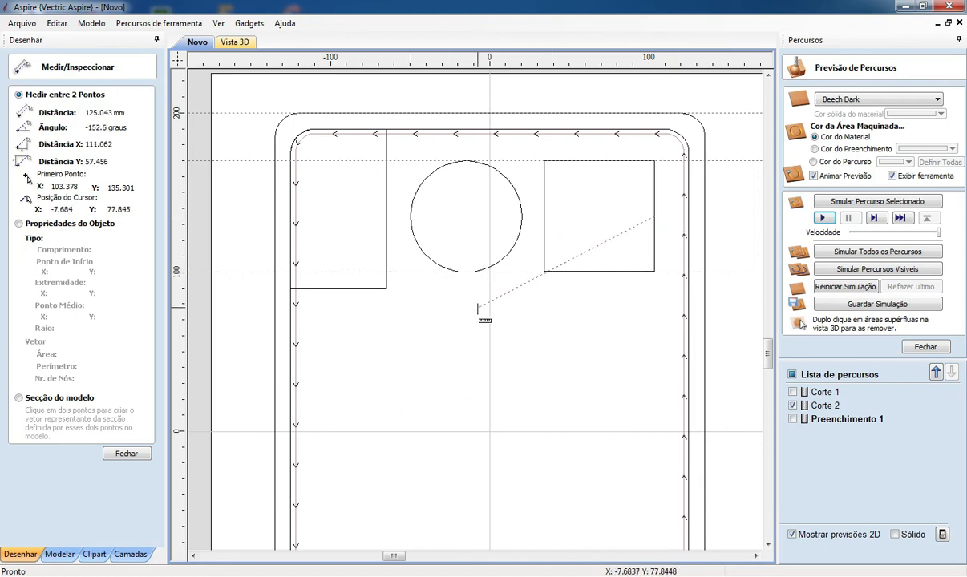
pyautogui.press('Escape')
# Delete the three horizontal guides at 170, 200 and 100 mm
pyautogui.scroll(-3, 491, 332)
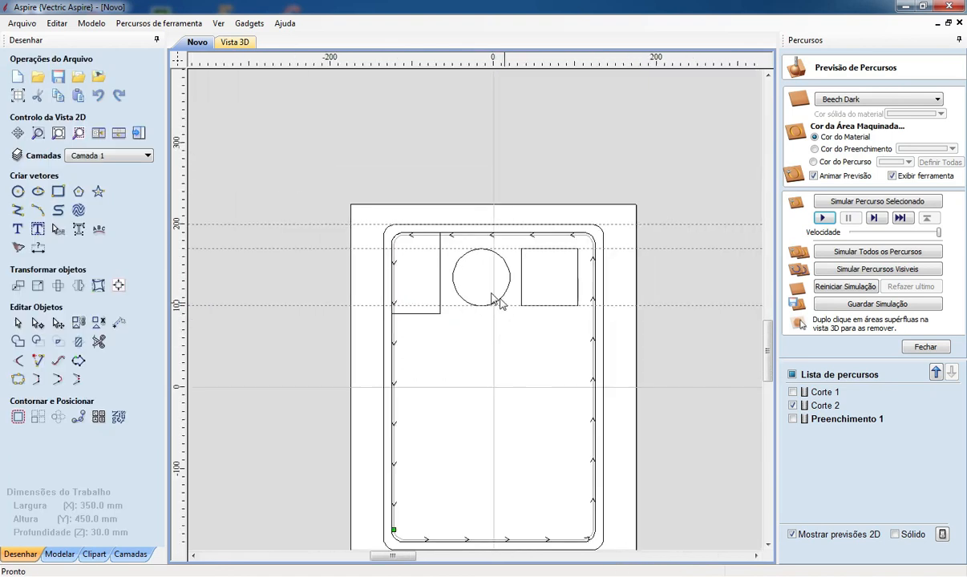
pyautogui.scroll(3, 481, 293)
pyautogui.scroll(1, 467, 281)
pyautogui.scroll(-2, 467, 280)
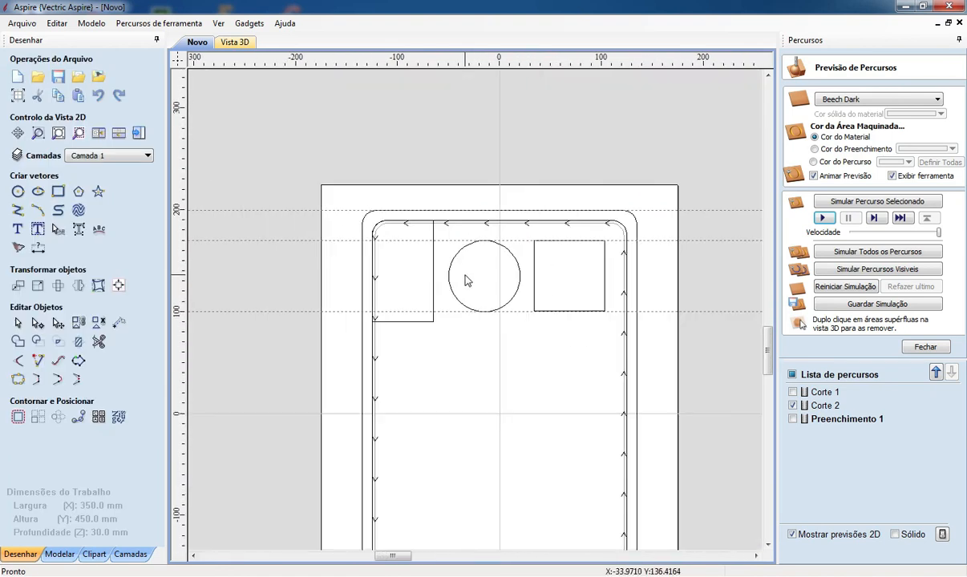
pyautogui.scroll(1, 482, 289)
pyautogui.scroll(-2, 490, 287)
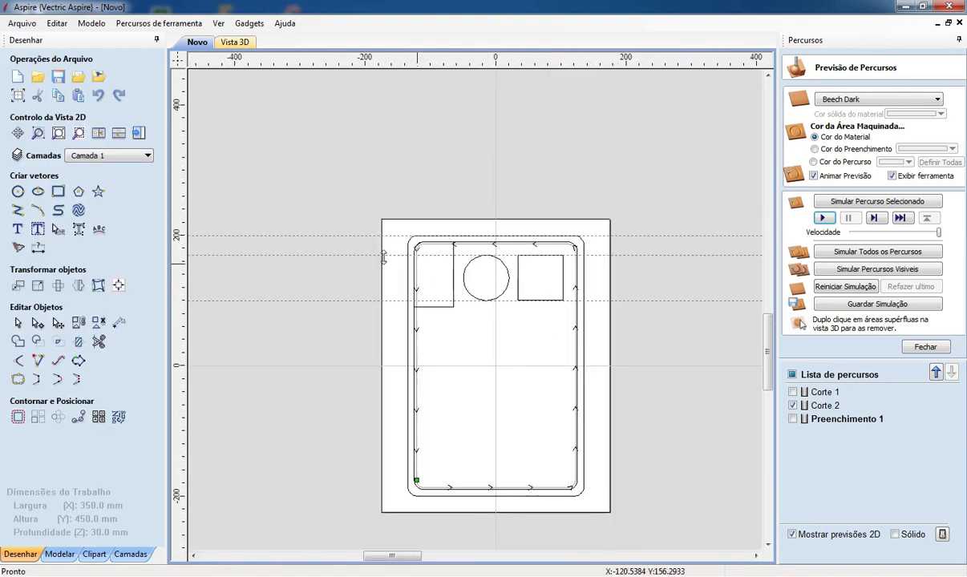
pyautogui.doubleClick(342, 256)
pyautogui.click(552, 171)
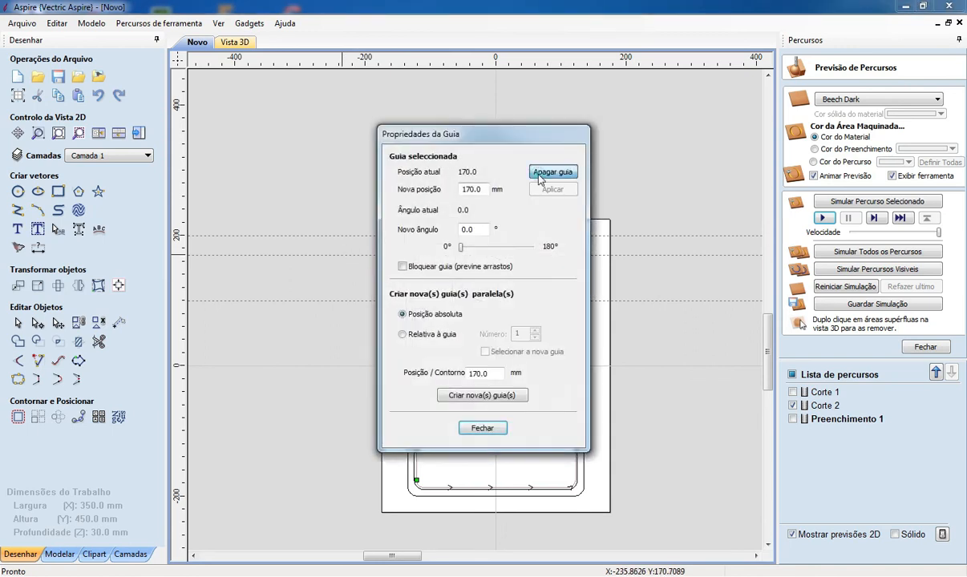
pyautogui.doubleClick(337, 236)
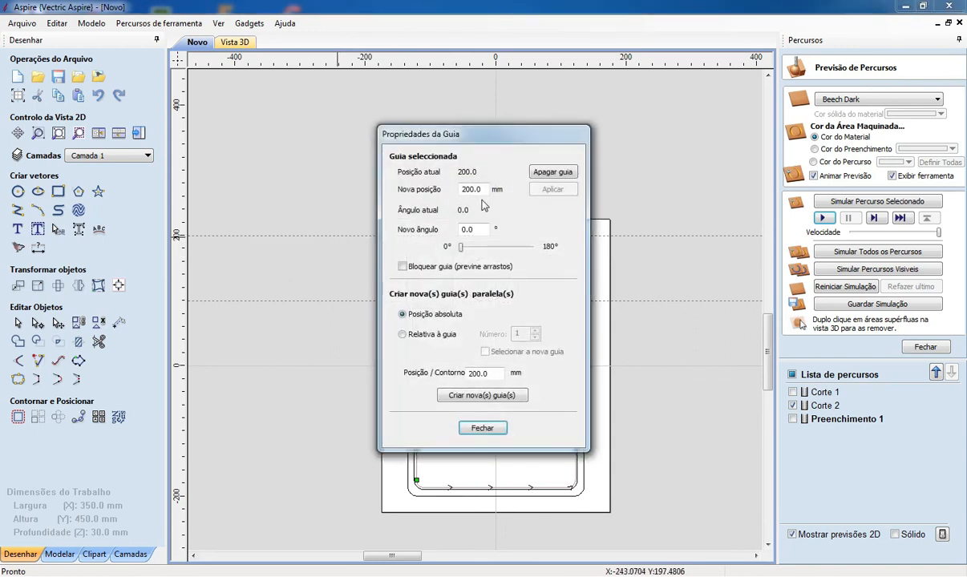
pyautogui.click(545, 173)
pyautogui.doubleClick(327, 300)
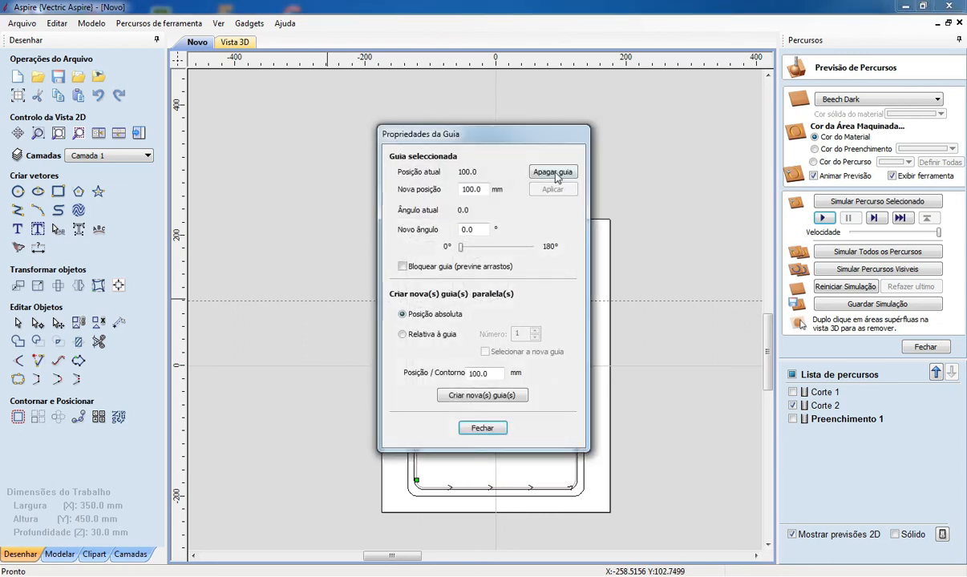
pyautogui.click(555, 174)
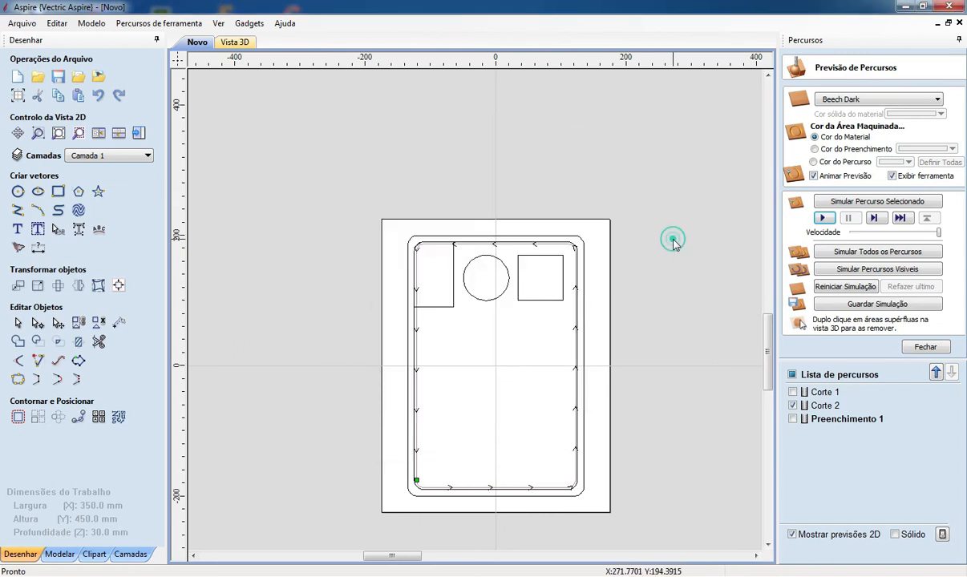
# Calculate a pocket toolpath for the circle, 10 mm deep from 0 mm start depth, with the 6 mm End Mill
pyautogui.scroll(4, 541, 292)
pyautogui.scroll(-3, 541, 292)
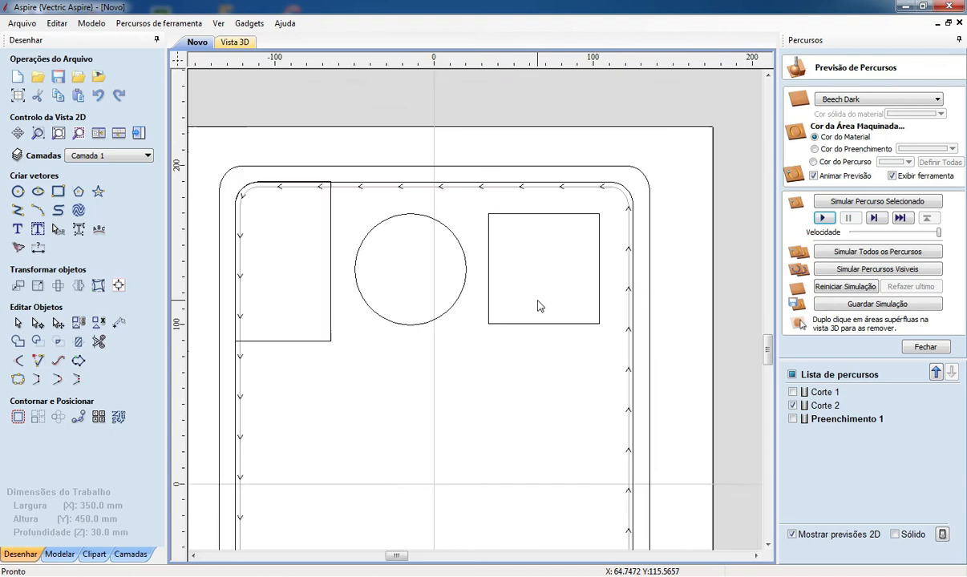
pyautogui.scroll(2, 498, 307)
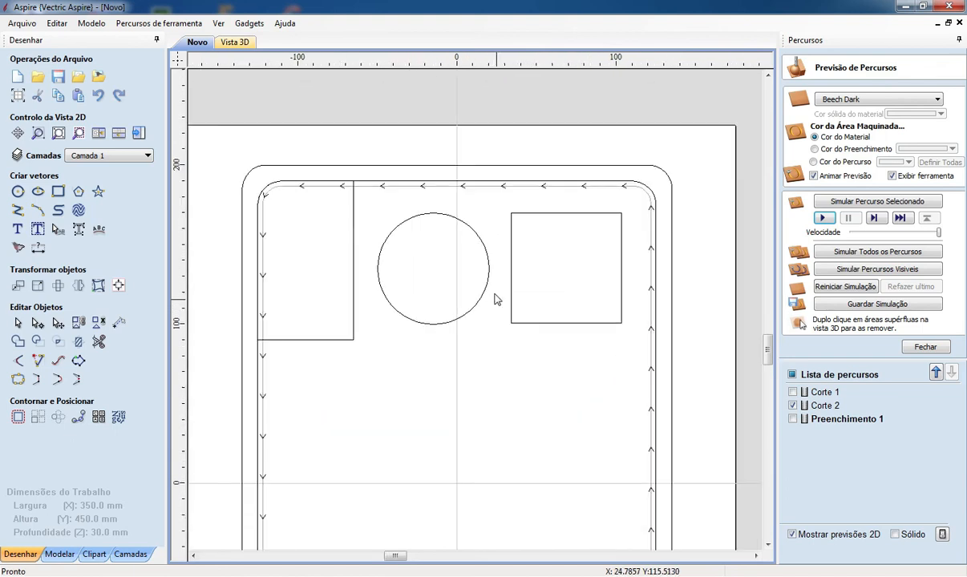
pyautogui.scroll(-2, 423, 207)
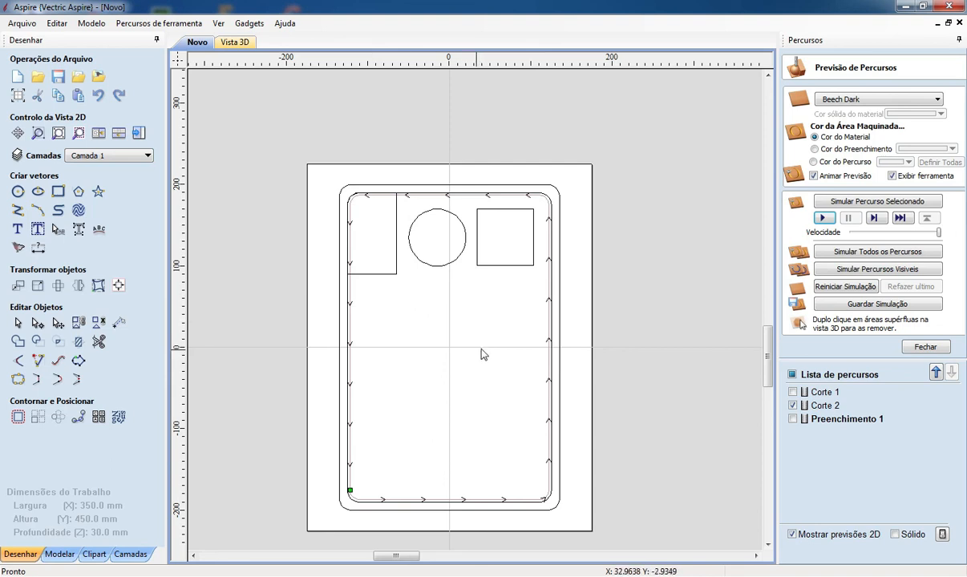
pyautogui.click(456, 217)
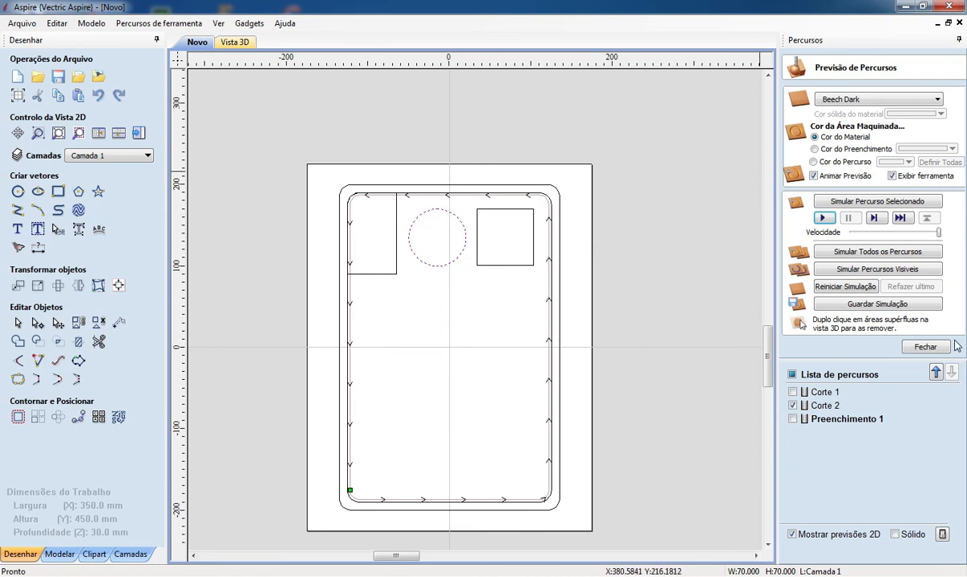
pyautogui.click(945, 347)
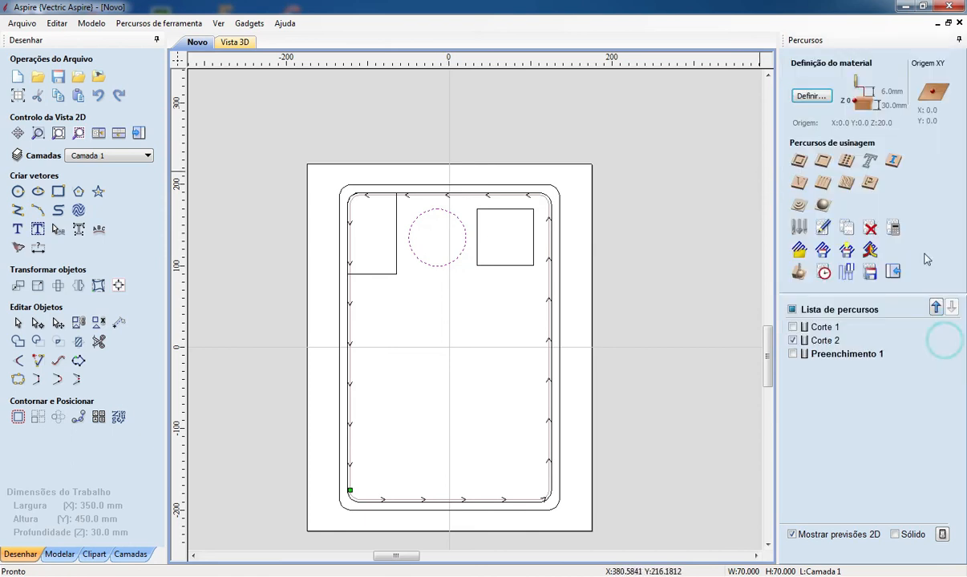
pyautogui.click(822, 162)
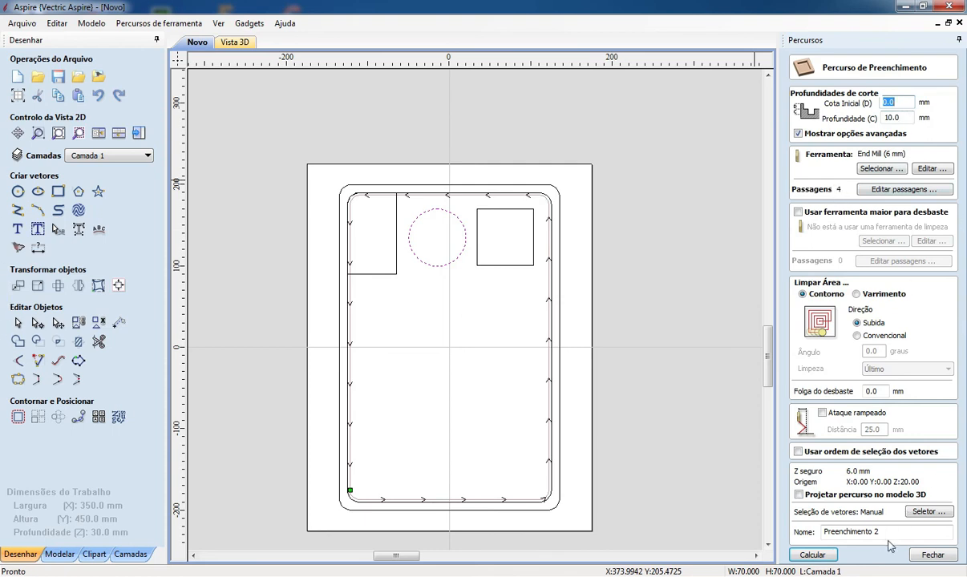
pyautogui.click(814, 556)
# Simulate the circle's pocket toolpath on the board and close the preview settings
pyautogui.click(826, 269)
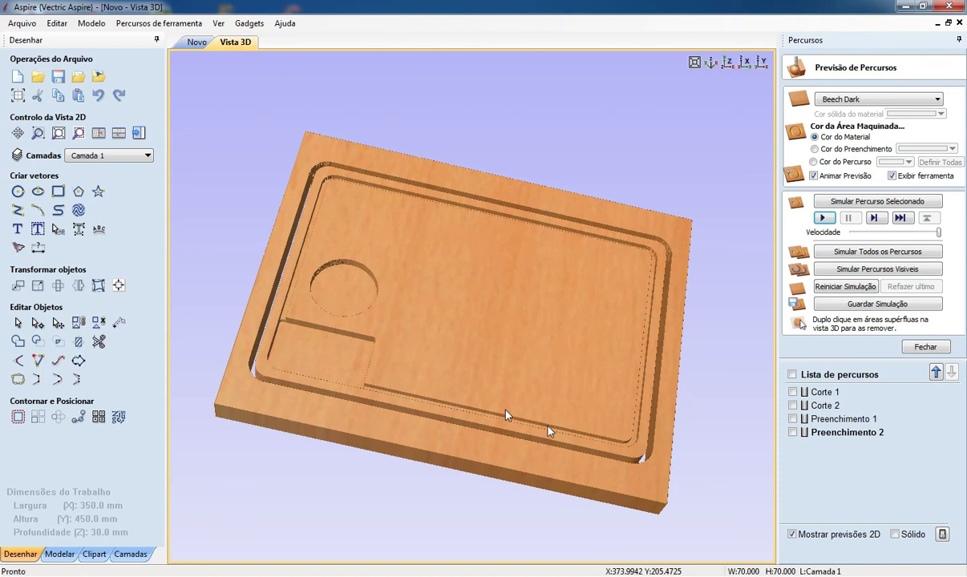
pyautogui.scroll(2, 306, 325)
pyautogui.scroll(-3, 375, 324)
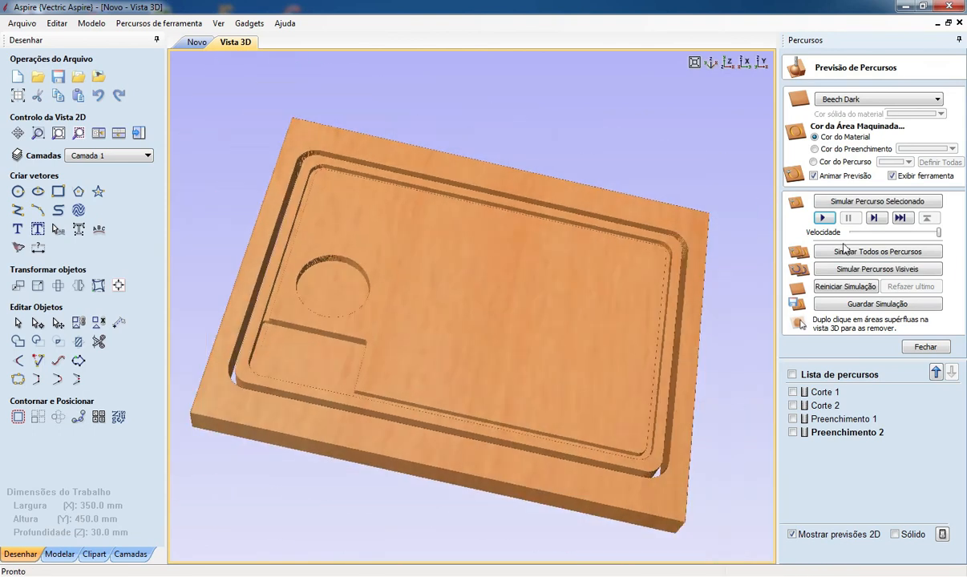
pyautogui.click(928, 347)
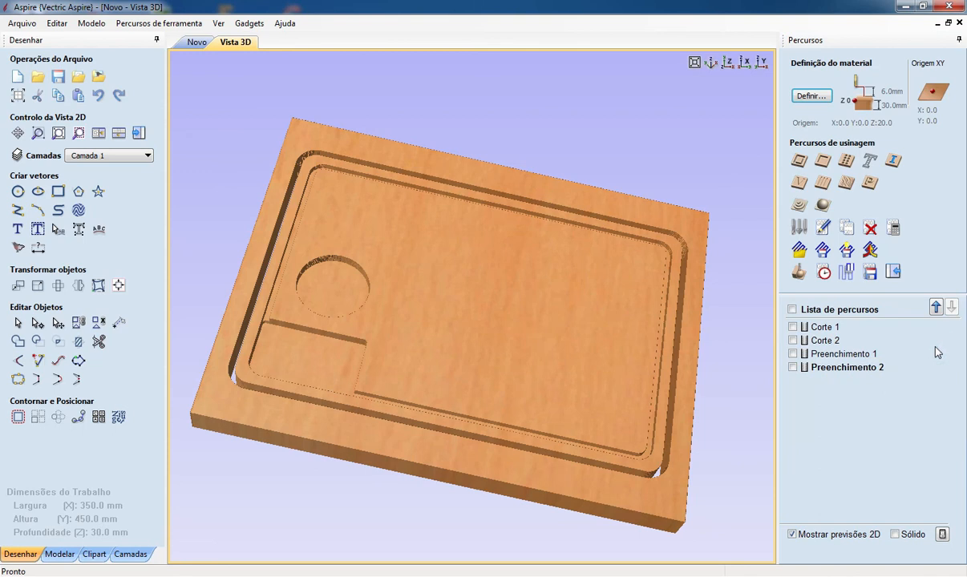
# Calculate a 10 mm deep pocket toolpath for the rectangle beside the circle with the 6 mm End Mill, and simulate it
pyautogui.click(195, 43)
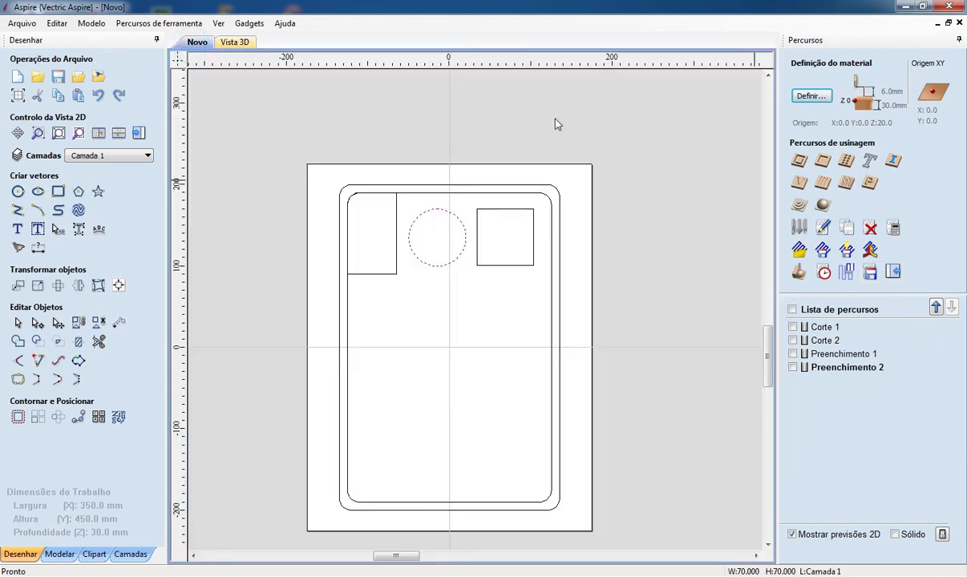
pyautogui.click(821, 168)
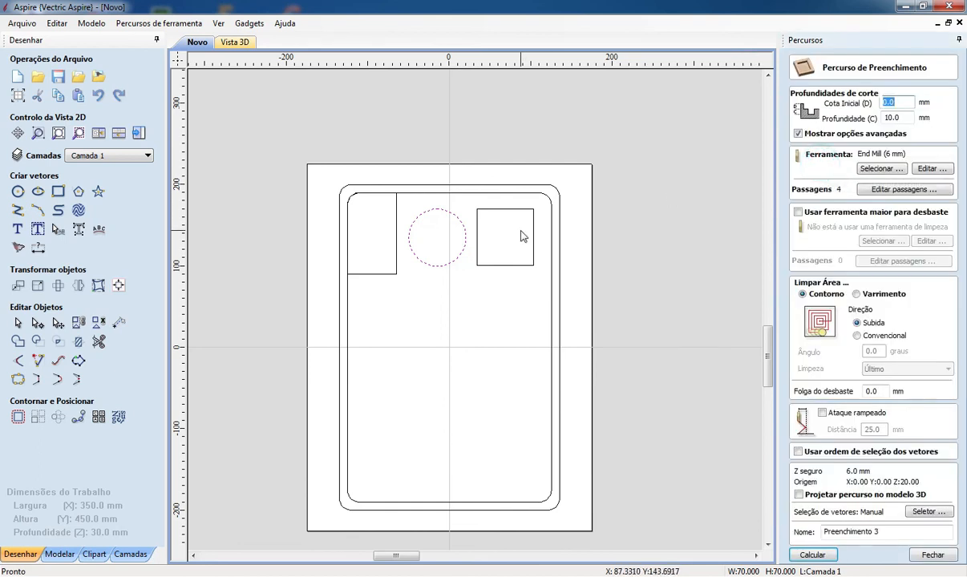
pyautogui.scroll(3, 526, 239)
pyautogui.scroll(1, 526, 241)
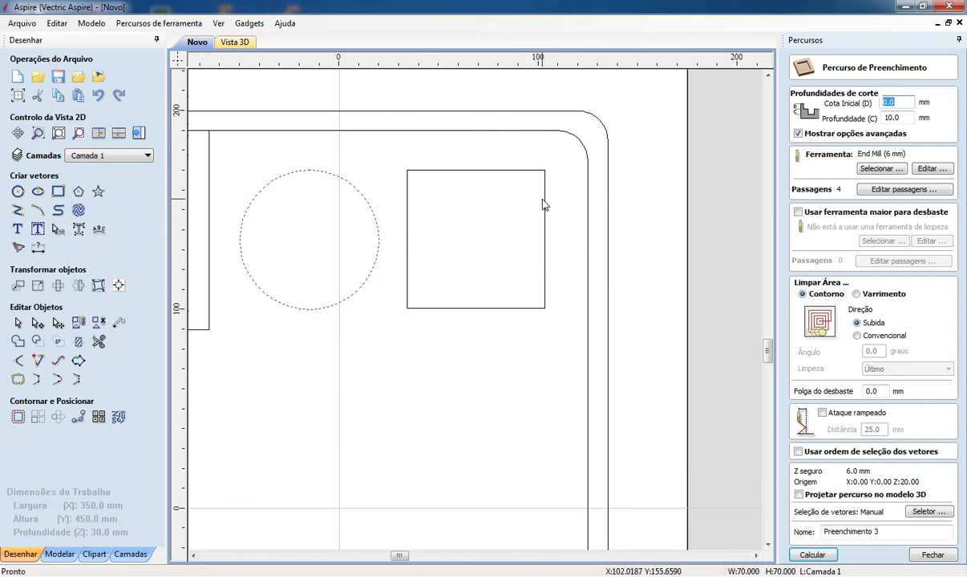
pyautogui.click(545, 203)
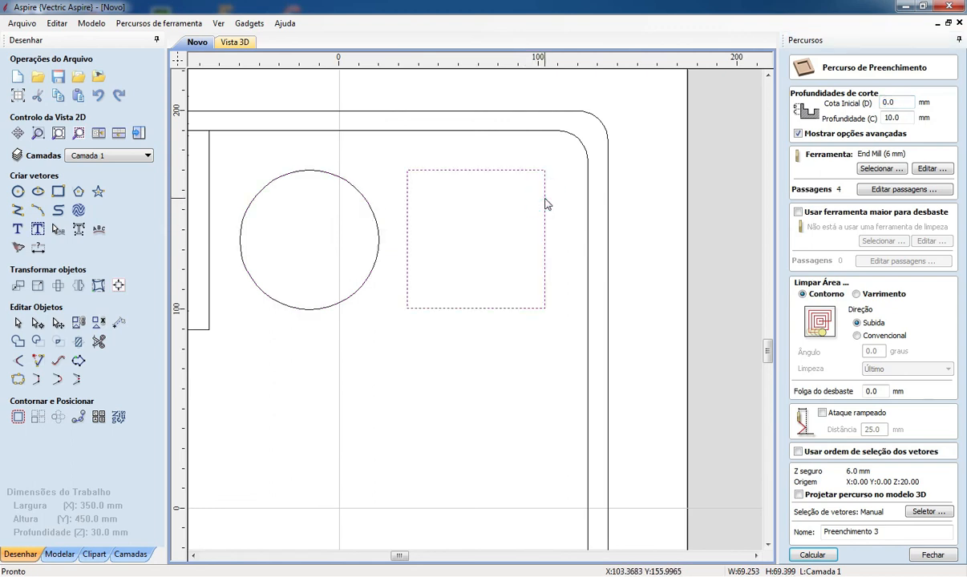
pyautogui.click(813, 555)
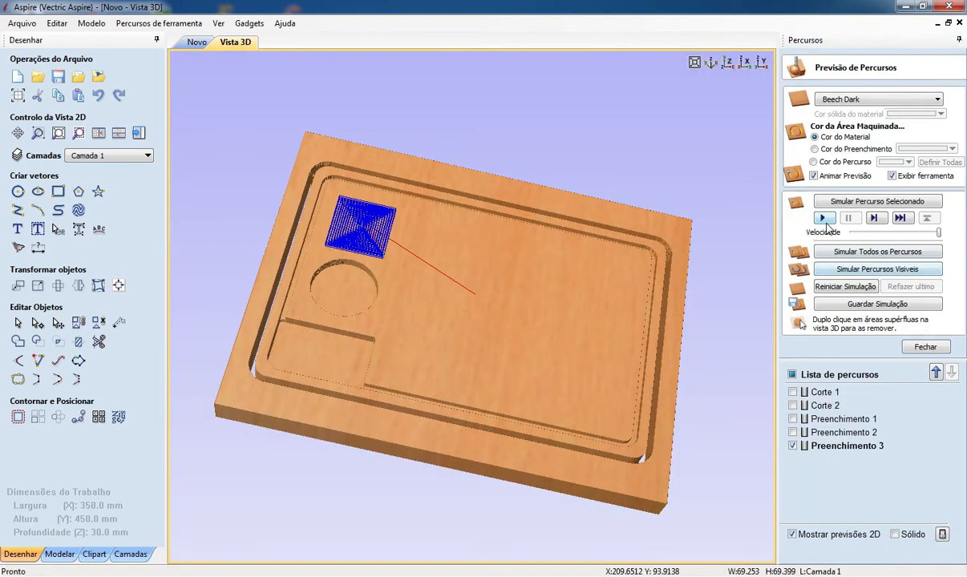
pyautogui.click(823, 218)
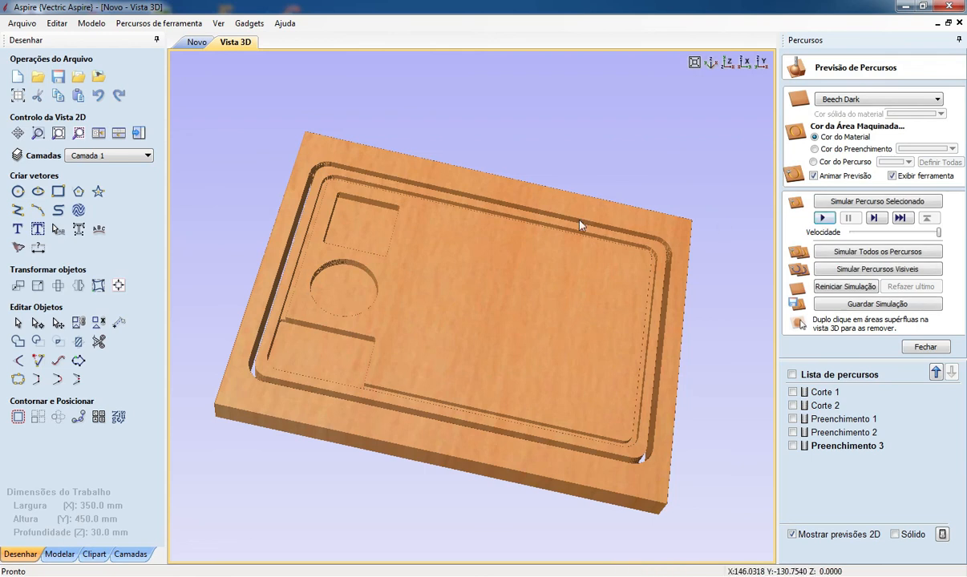
# Examine the simulated board's pockets, groove and outer cutout in 3D from several angles
pyautogui.scroll(-3, 443, 276)
pyautogui.scroll(5, 456, 322)
pyautogui.scroll(-4, 454, 328)
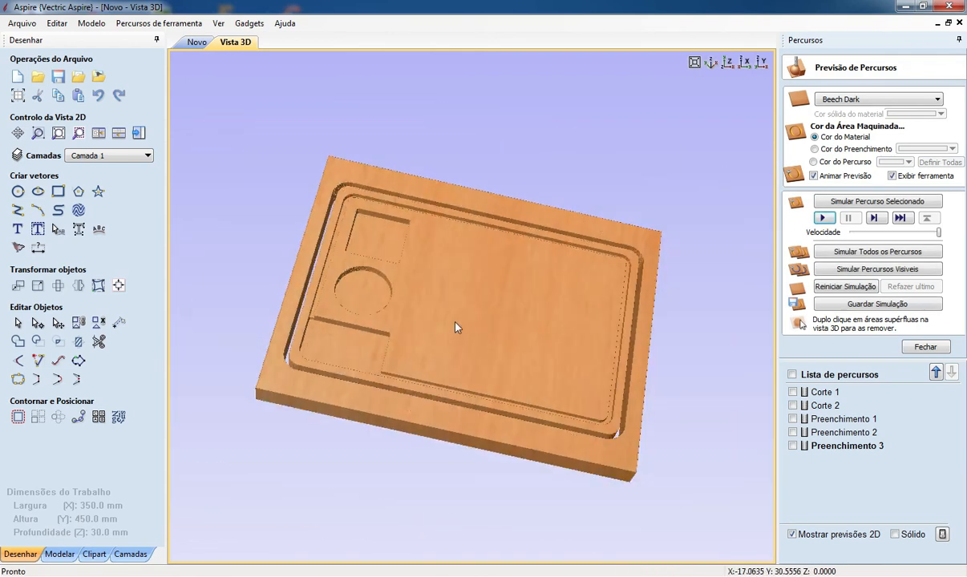
pyautogui.scroll(4, 490, 361)
pyautogui.scroll(-3, 501, 349)
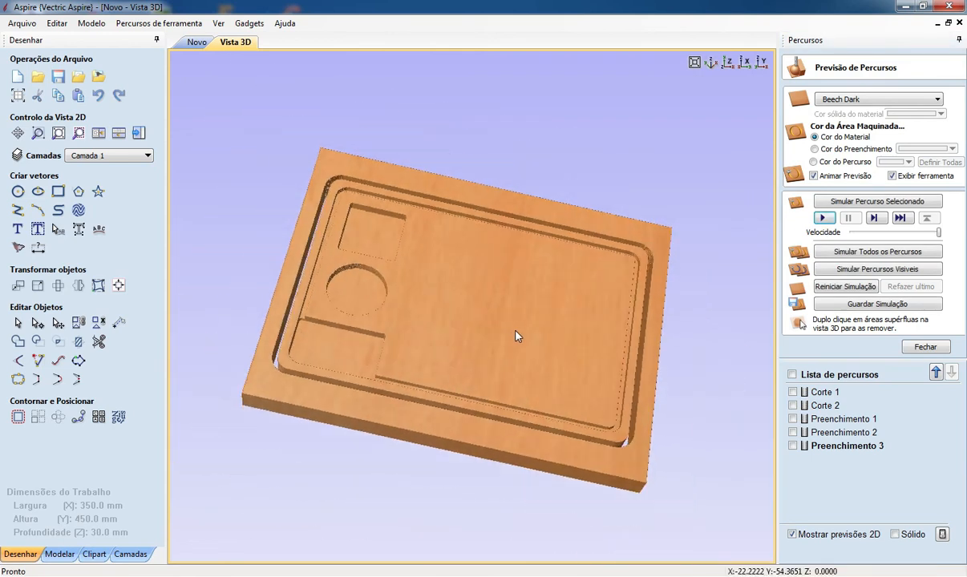
pyautogui.moveTo(514, 346); pyautogui.dragTo(363, 329)
pyautogui.scroll(2, 362, 329)
pyautogui.moveTo(459, 345); pyautogui.dragTo(566, 378)
pyautogui.moveTo(686, 430); pyautogui.dragTo(602, 446)
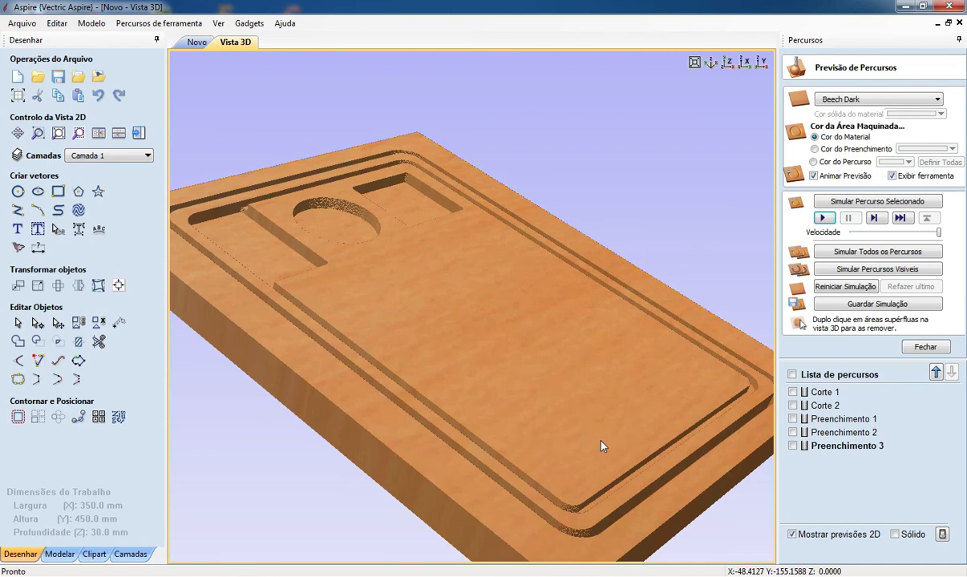
pyautogui.moveTo(396, 391); pyautogui.dragTo(490, 387)
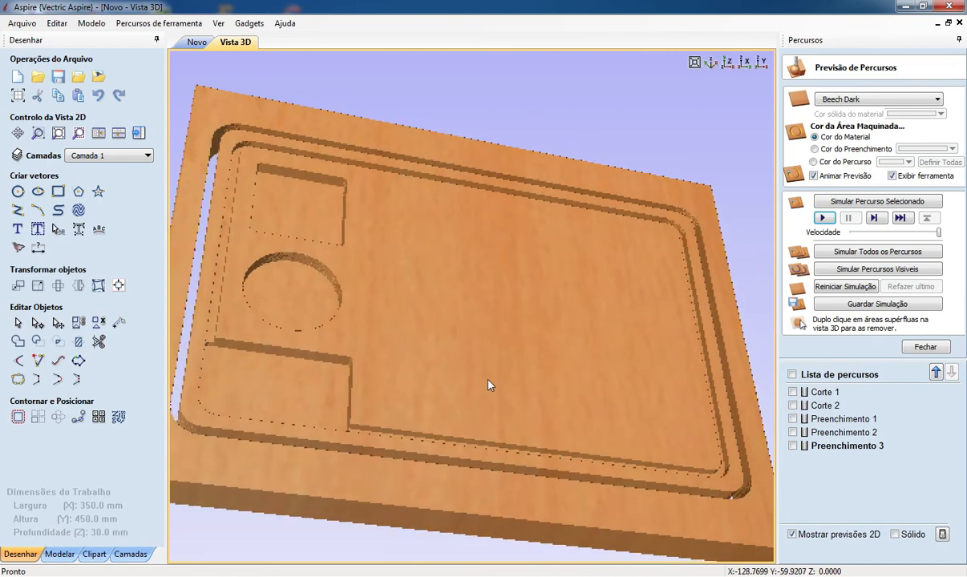
pyautogui.scroll(-3, 492, 346)
pyautogui.moveTo(400, 381); pyautogui.dragTo(679, 351)
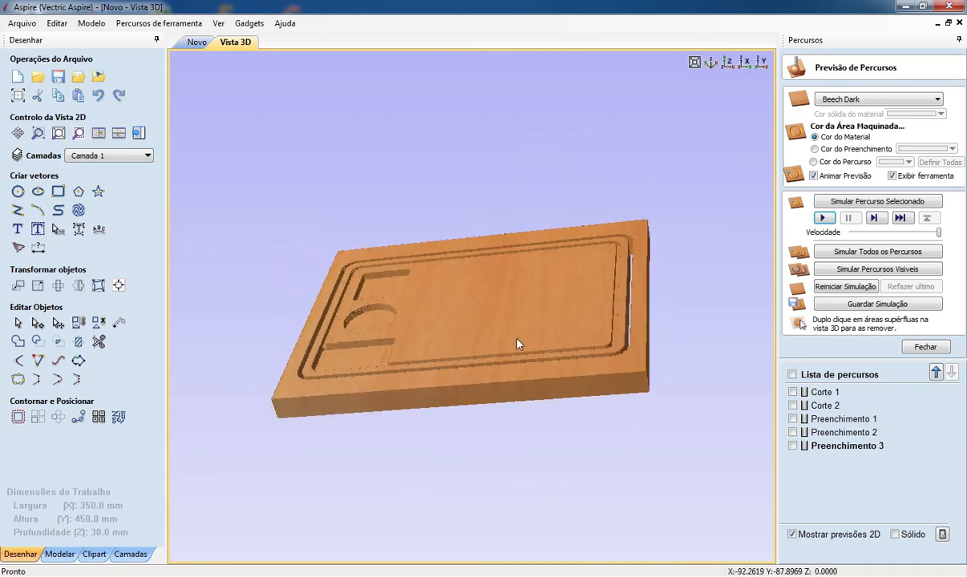
# Inspect the finished board simulation up close and from above, and close the toolpath preview
pyautogui.scroll(3, 511, 341)
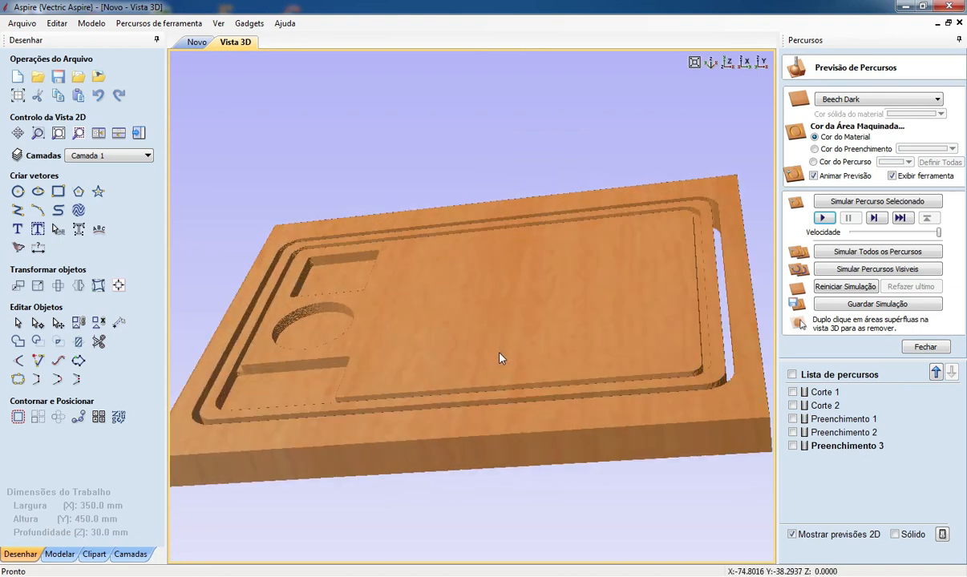
pyautogui.scroll(-3, 497, 355)
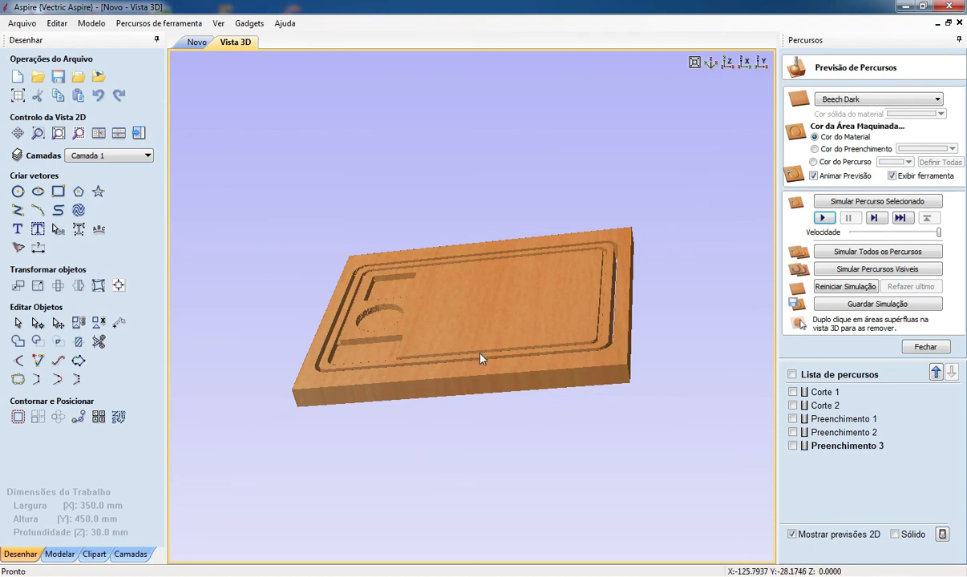
pyautogui.moveTo(438, 382)
pyautogui.mouseDown()
pyautogui.moveTo(484, 406)
pyautogui.moveTo(670, 449)
pyautogui.moveTo(451, 391)
pyautogui.mouseUp()
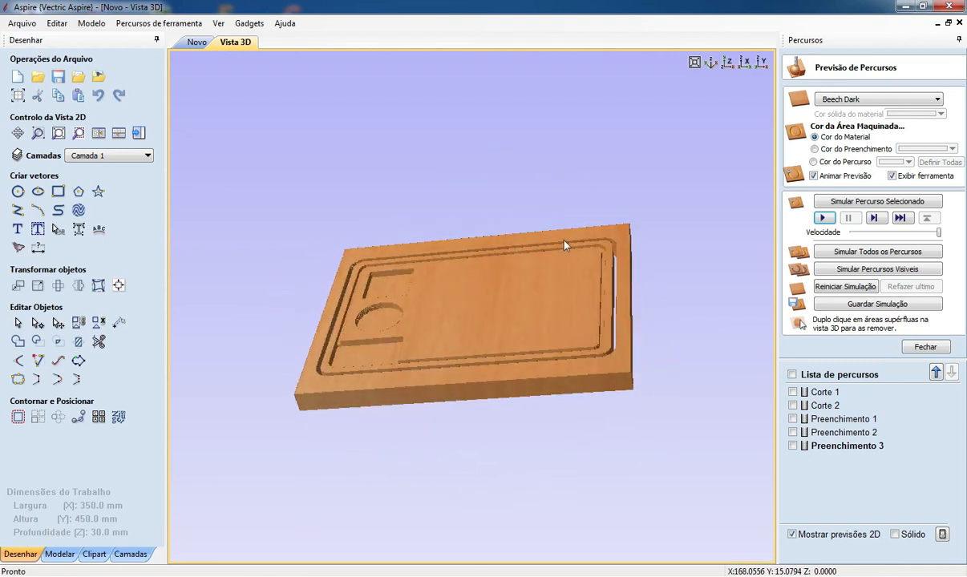
pyautogui.scroll(5, 457, 325)
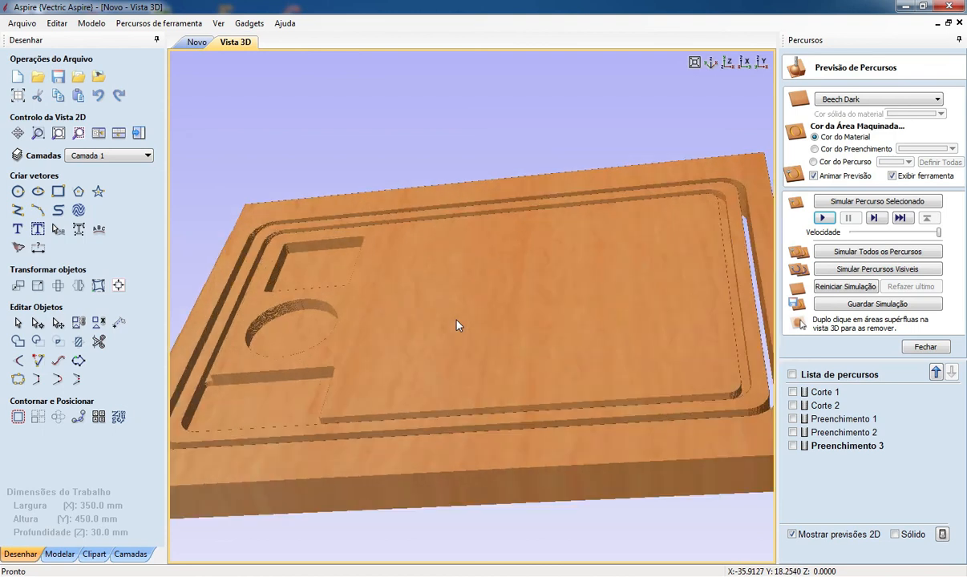
pyautogui.moveTo(550, 307); pyautogui.dragTo(565, 415)
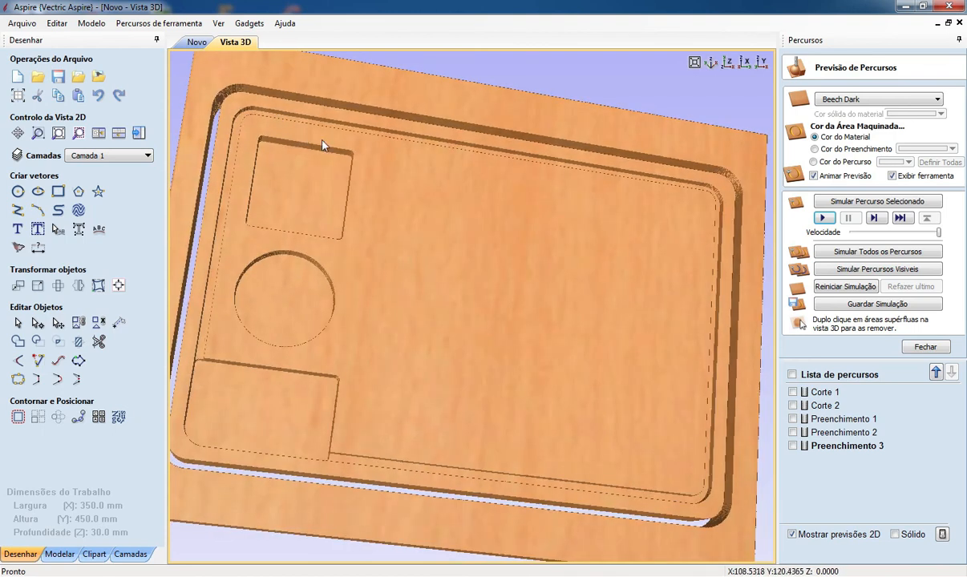
pyautogui.scroll(-4, 283, 297)
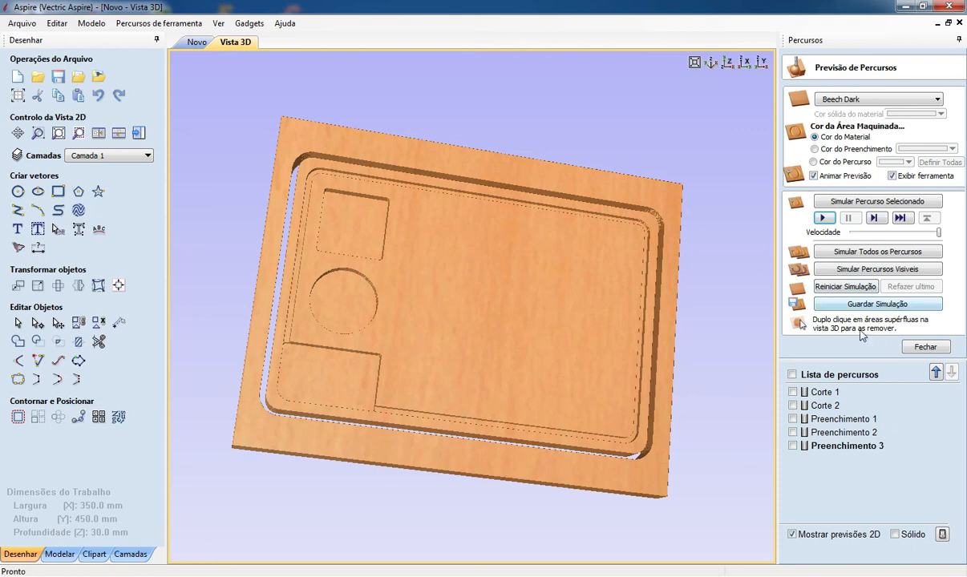
pyautogui.click(927, 347)
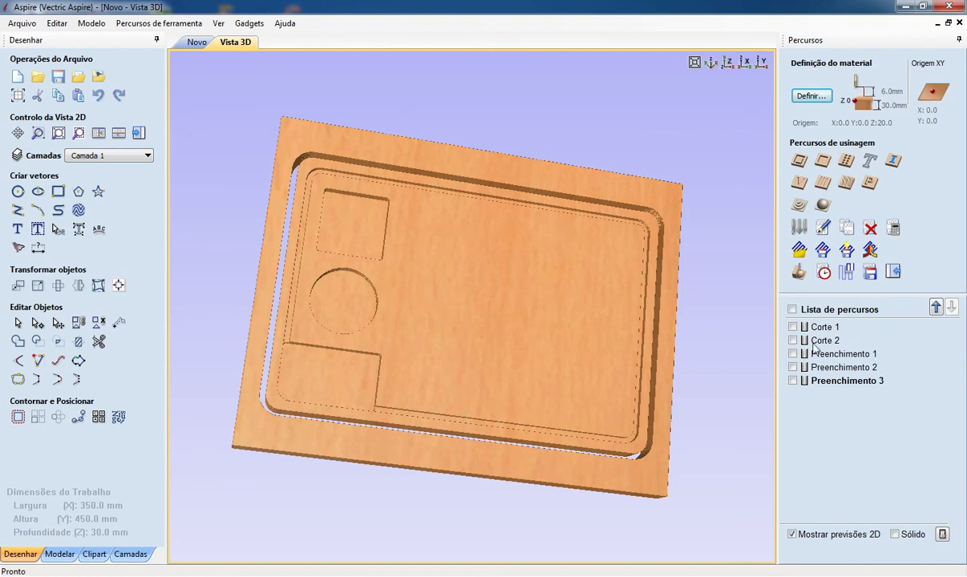
# Show the Corte 1, Corte 2 and Preenchimento 1 to 3 toolpaths over the board, and hide them all again
pyautogui.click(793, 327)
pyautogui.click(792, 341)
pyautogui.click(792, 354)
pyautogui.click(792, 368)
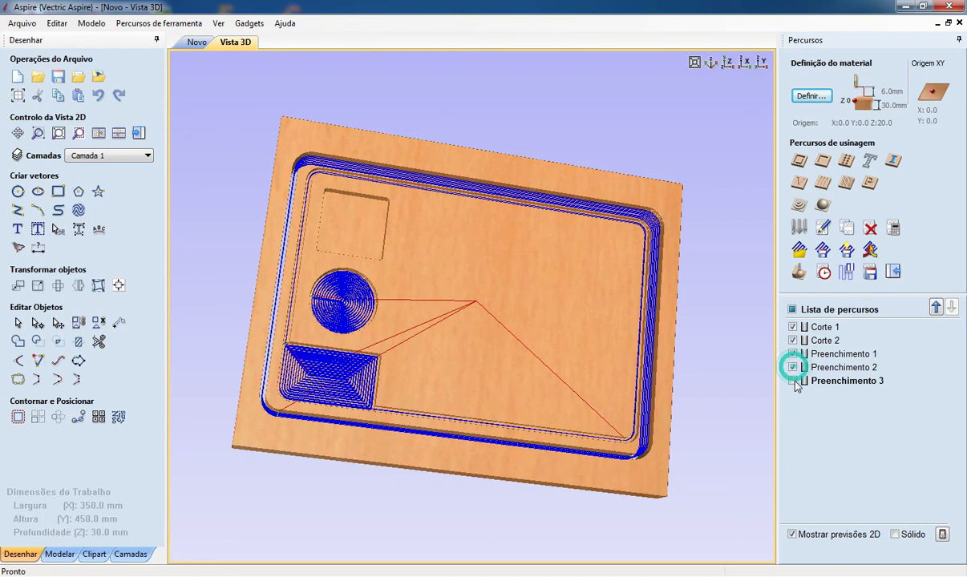
pyautogui.click(792, 381)
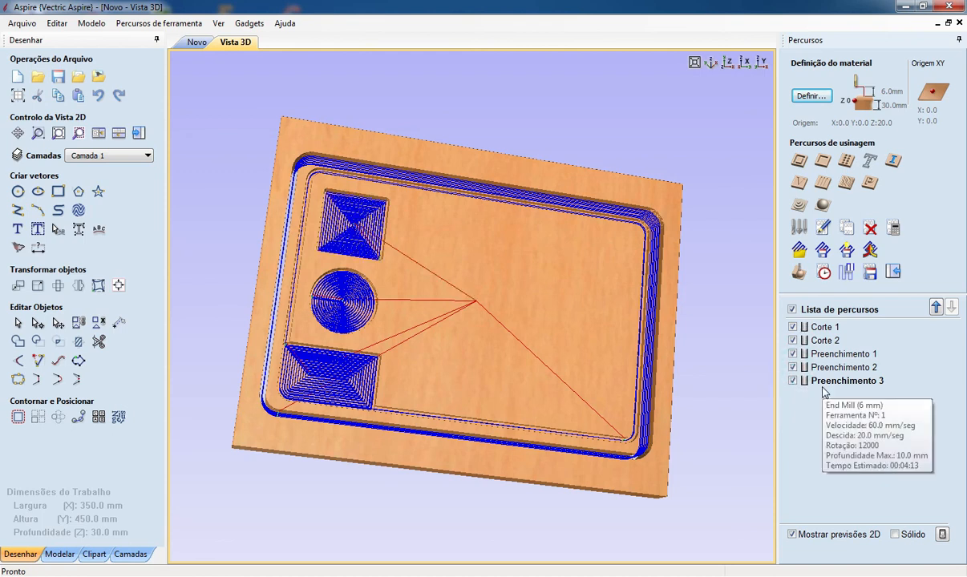
pyautogui.click(792, 310)
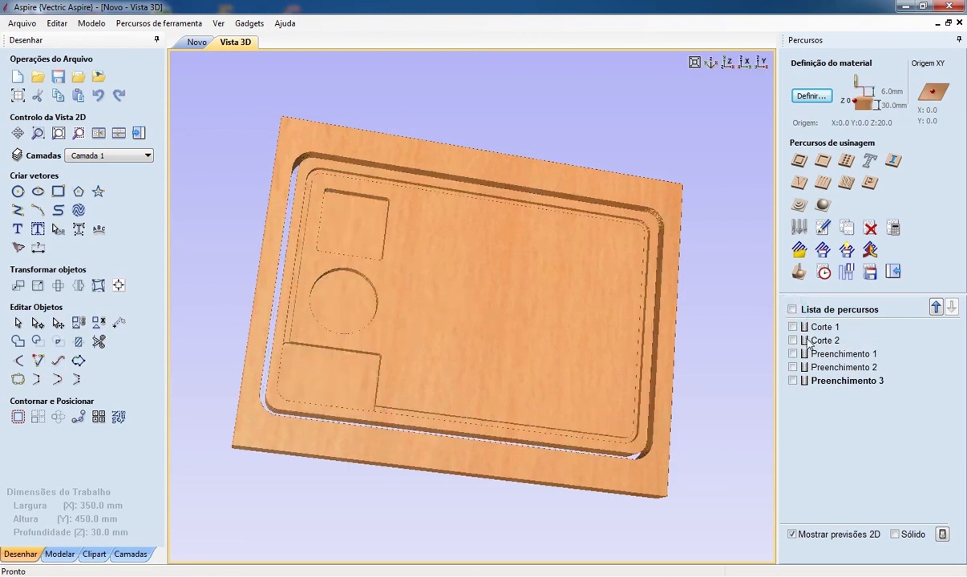
# Show only the Corte 1 toolpath, select it, and open the toolpath saving settings
pyautogui.click(792, 328)
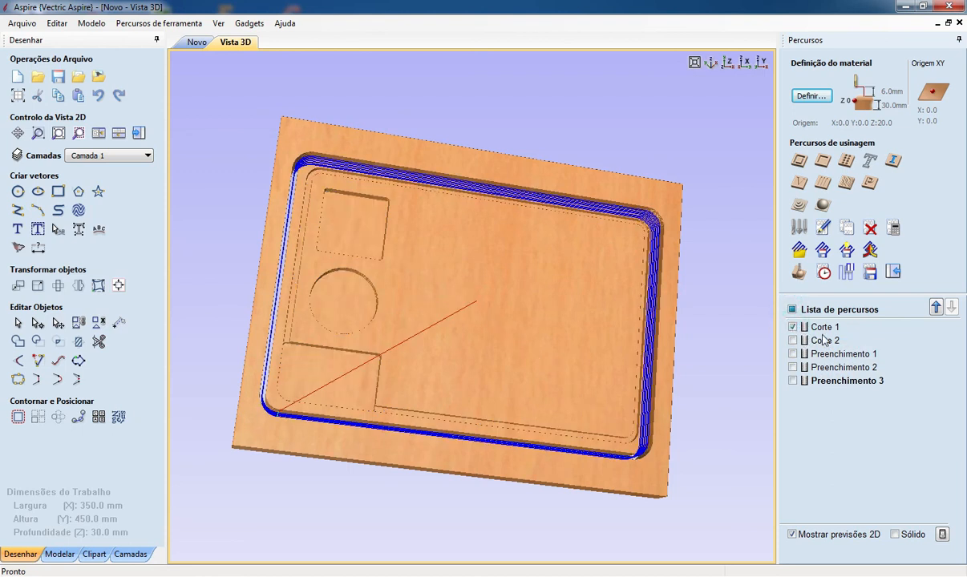
pyautogui.click(833, 328)
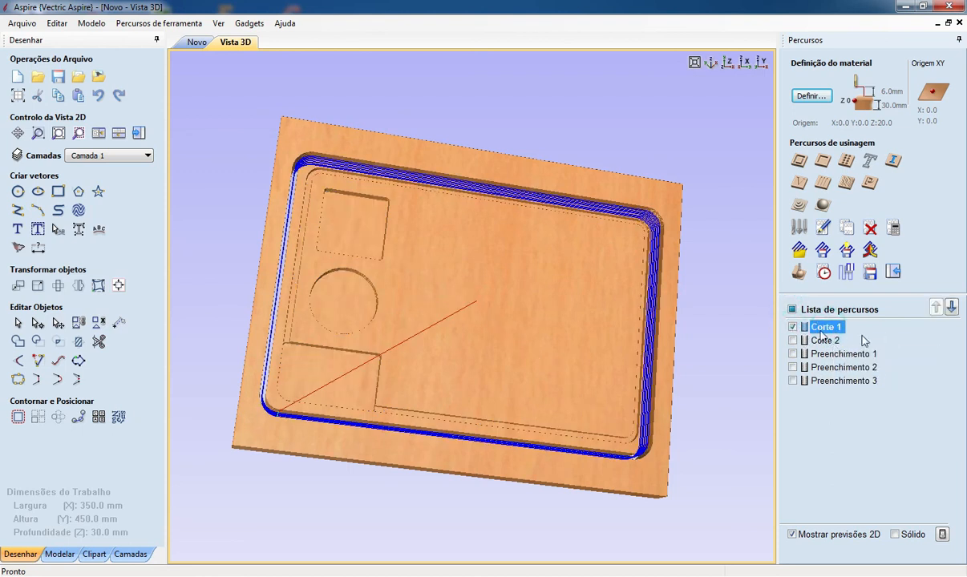
pyautogui.moveTo(836, 342)
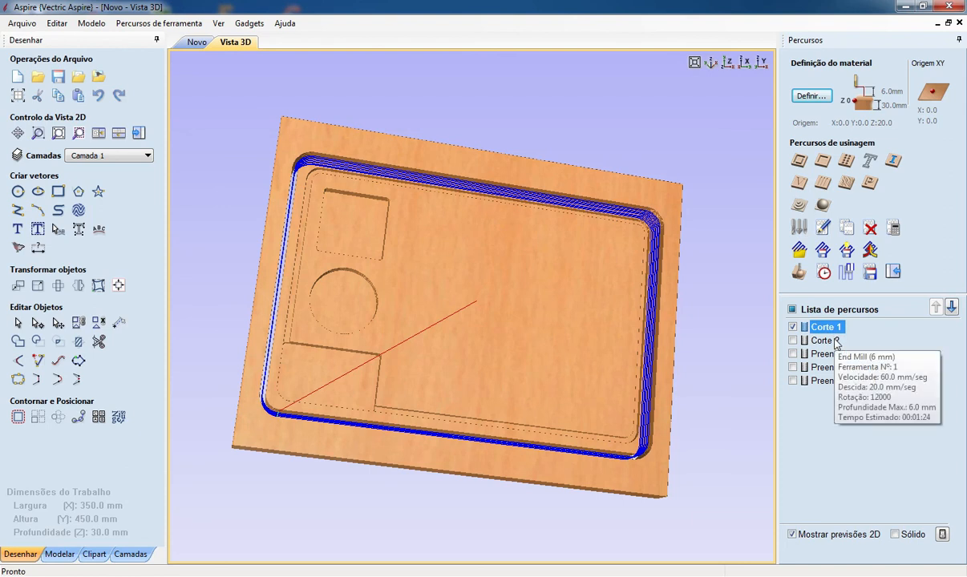
pyautogui.click(870, 273)
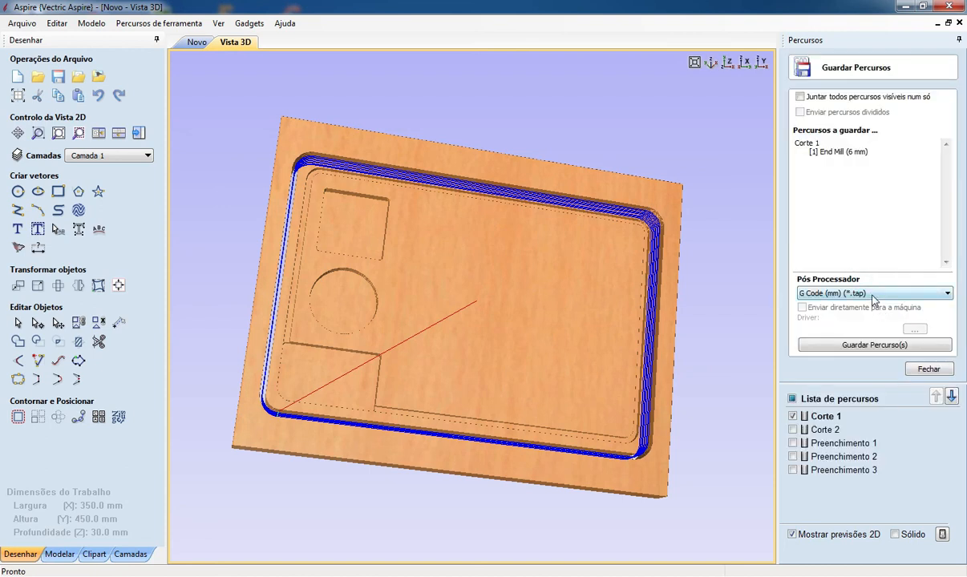
# Browse the available post-processors and use G Code (mm) (*.tap) for the Corte 1 toolpath
pyautogui.click(874, 293)
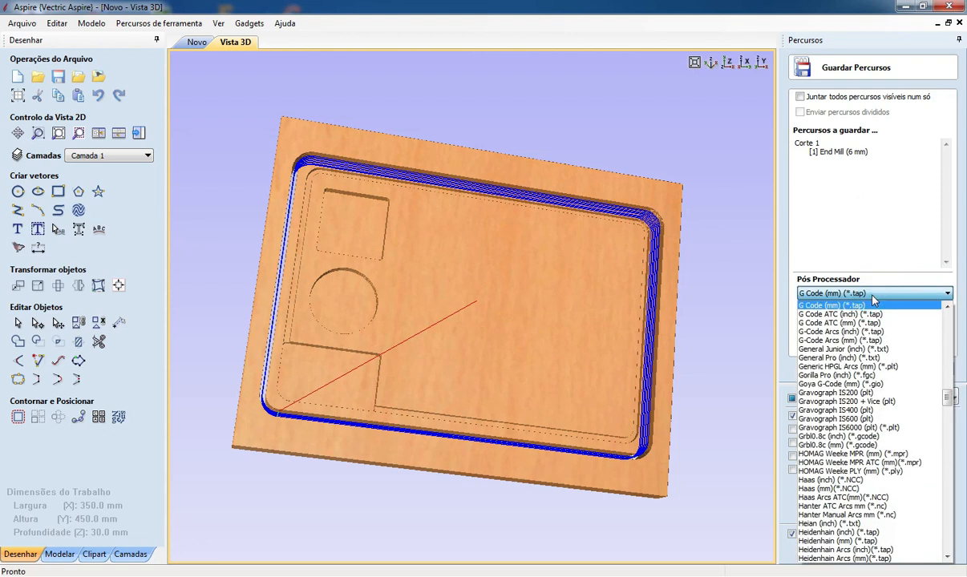
pyautogui.click(948, 308)
pyautogui.click(948, 308)
pyautogui.click(949, 308)
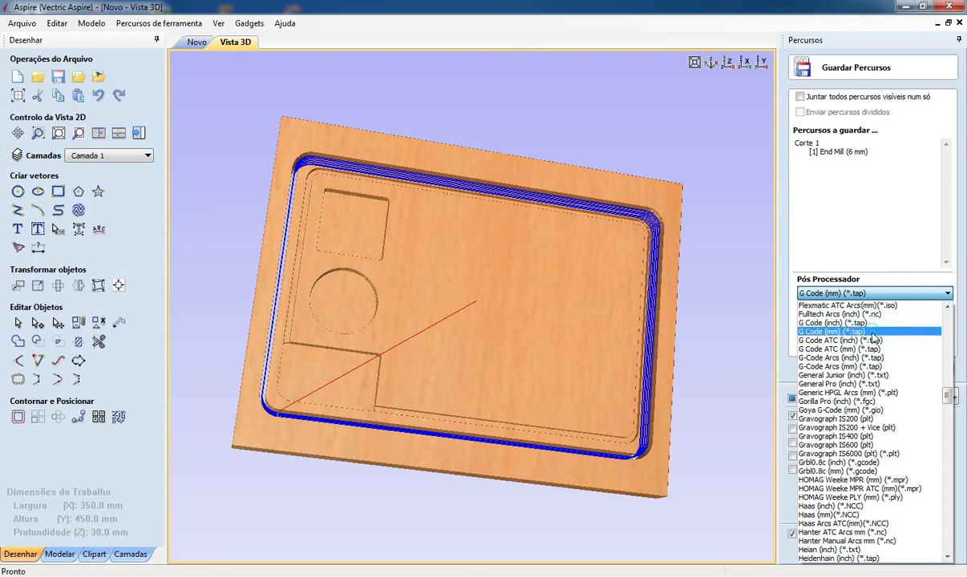
pyautogui.click(832, 295)
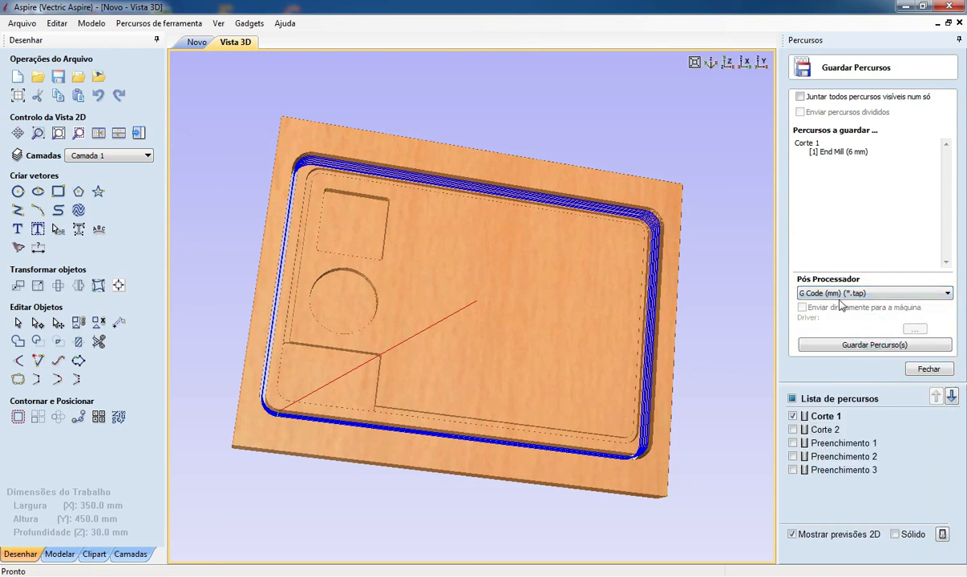
# Save the Corte 1 toolpath to the desktop as Corte 1.tap
pyautogui.click(838, 345)
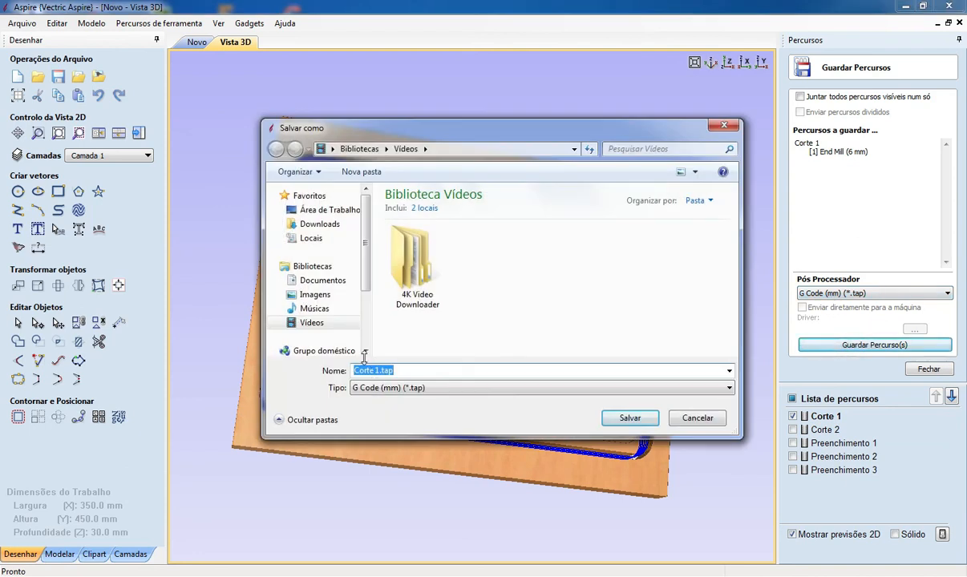
pyautogui.click(320, 215)
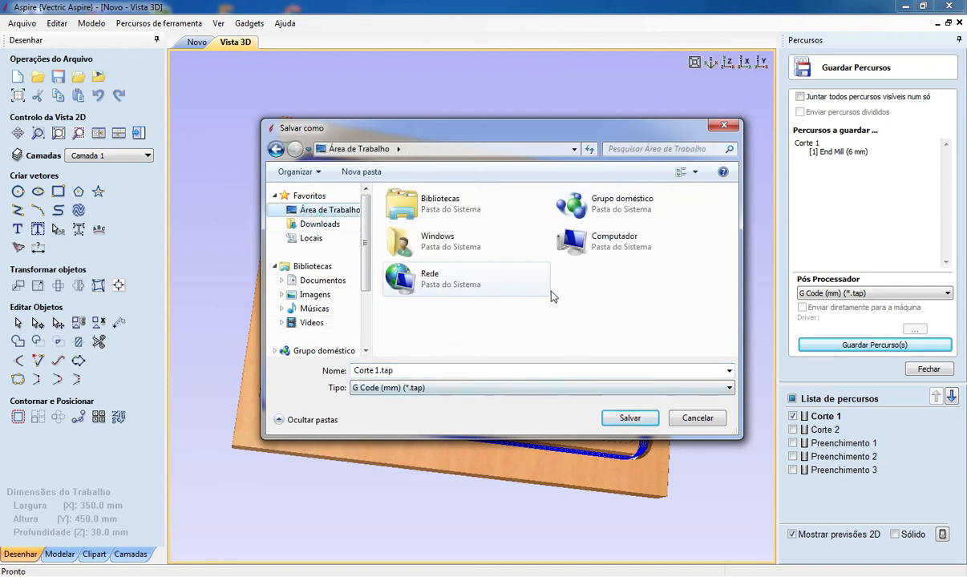
pyautogui.click(628, 420)
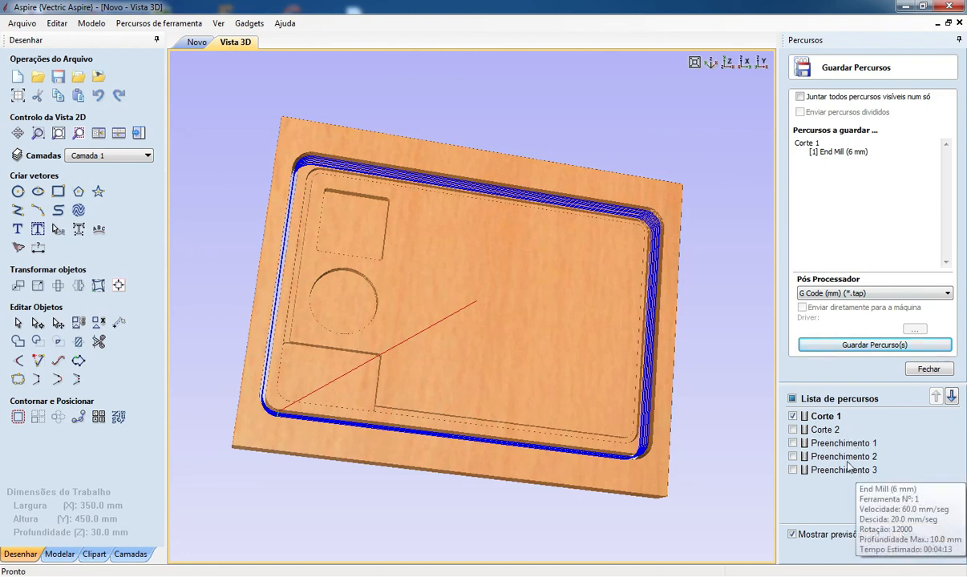
# Examine the Corte 1 cutting passes around the board in 3D from lower angles
pyautogui.moveTo(829, 449)
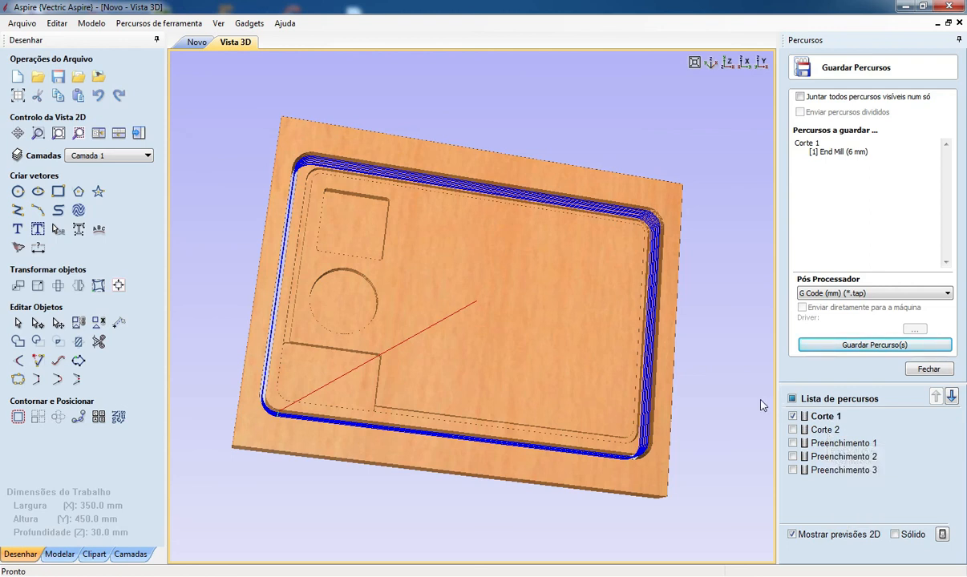
pyautogui.click(613, 520)
pyautogui.moveTo(613, 520); pyautogui.dragTo(626, 397)
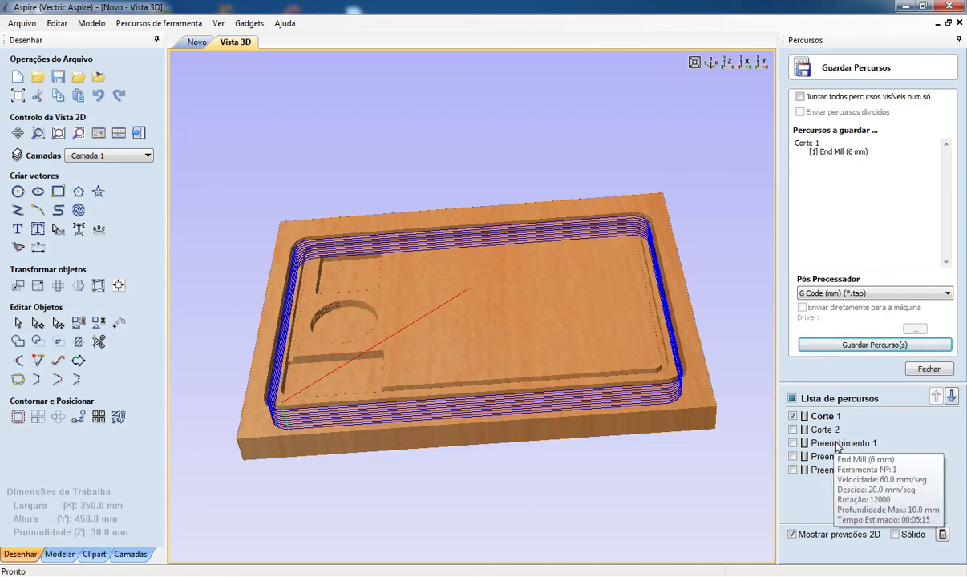
pyautogui.moveTo(725, 318); pyautogui.dragTo(736, 352)
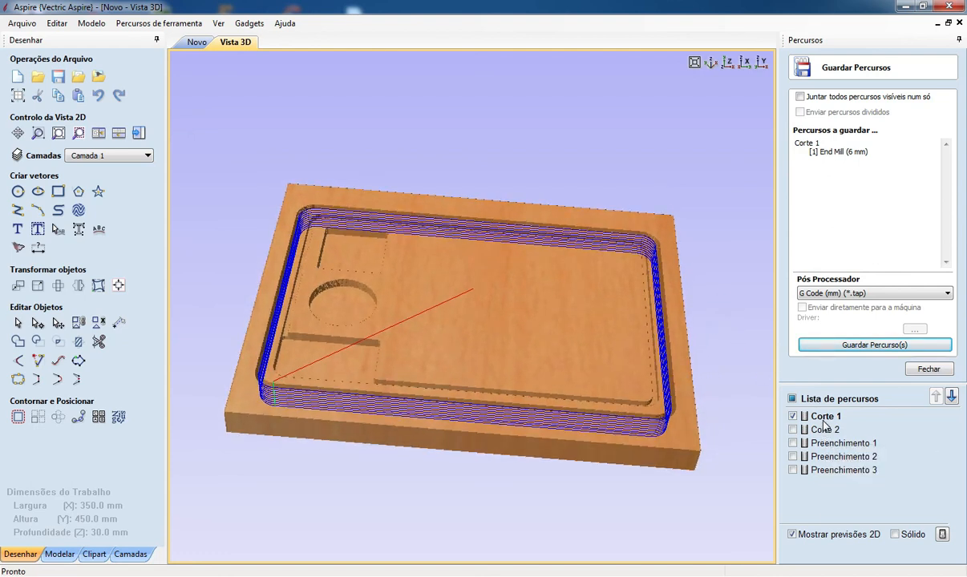